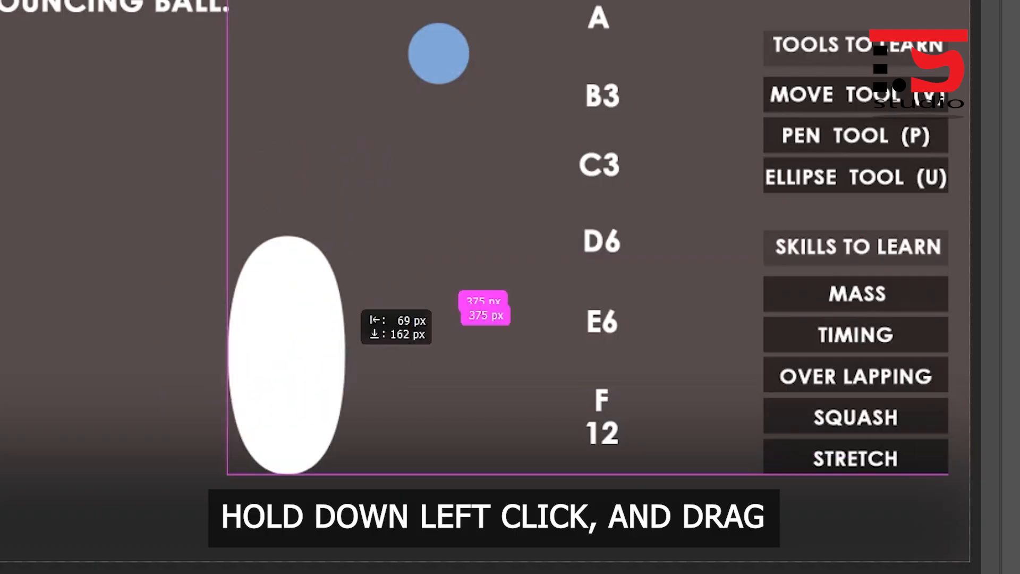
- Move the white ellipse toward the lower left of the canvas and delete it
{"action": "left_click_drag", "start_coordinate": [377, 332], "coordinate": [280, 333]}
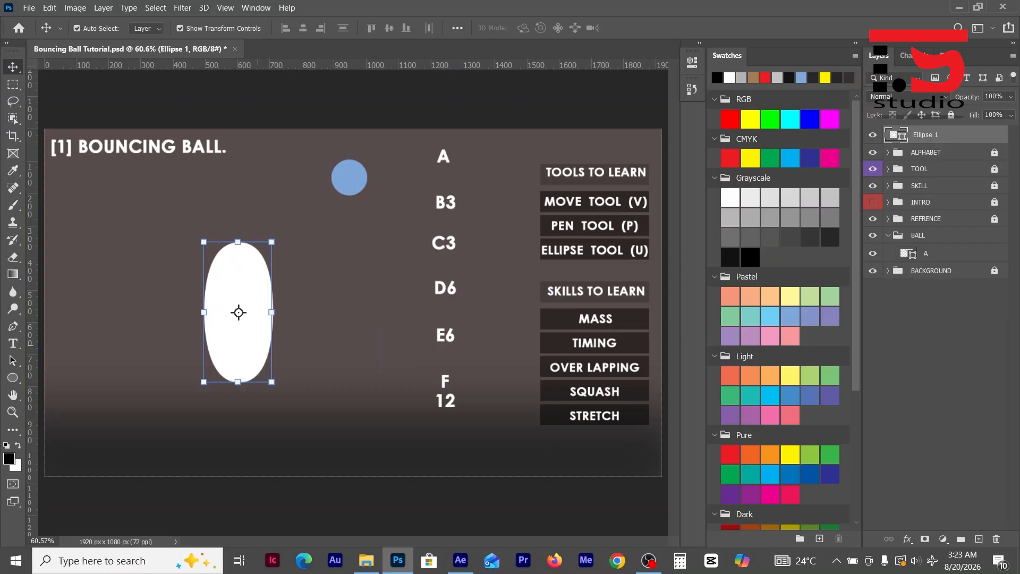
{"action": "key", "text": "Delete"}
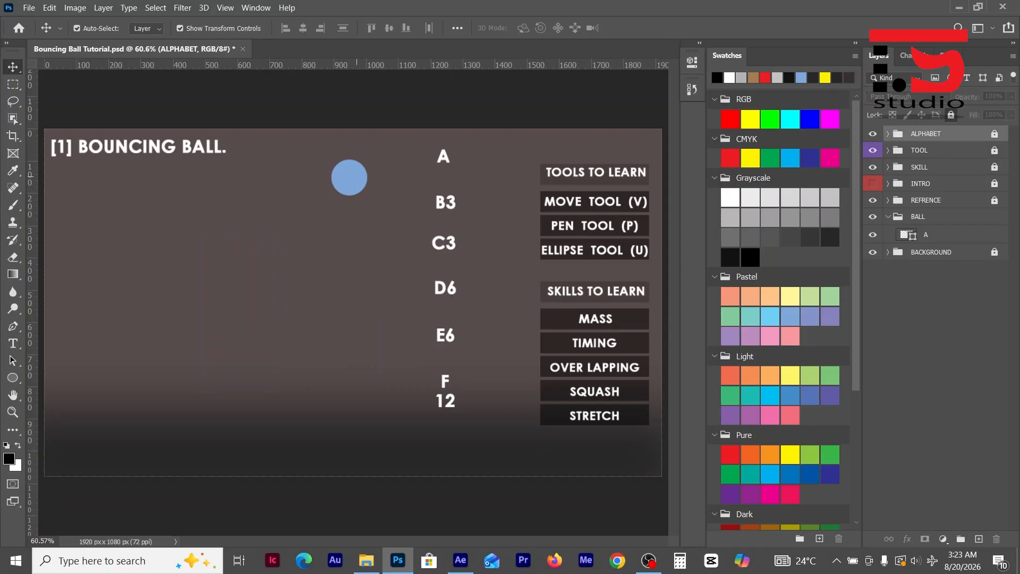
- Select the blue ball in the BALL group and duplicate its layer A
{"action": "left_click", "coordinate": [356, 177]}
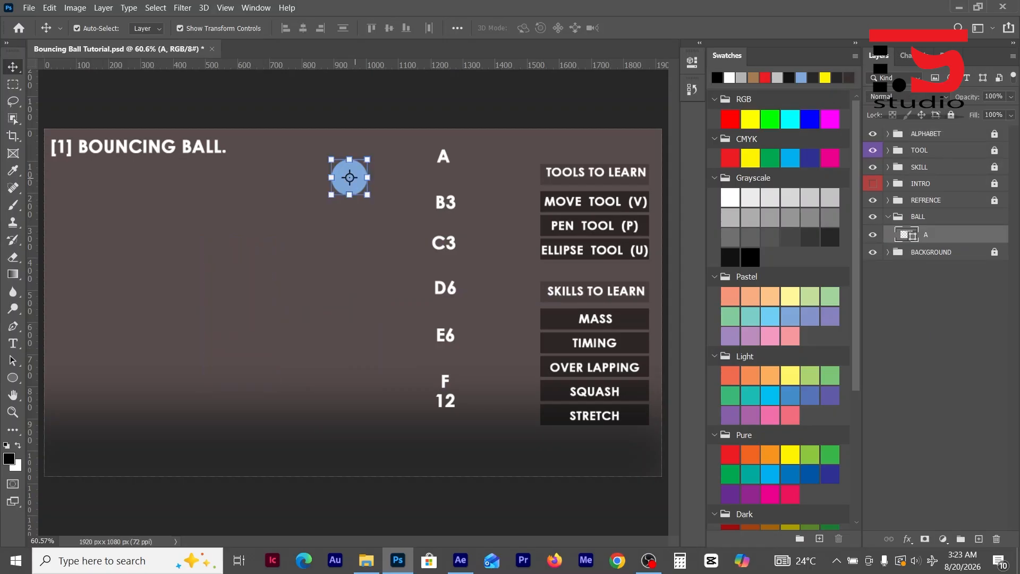
{"action": "scroll", "coordinate": [356, 178], "scroll_direction": "up", "scroll_amount": 12}
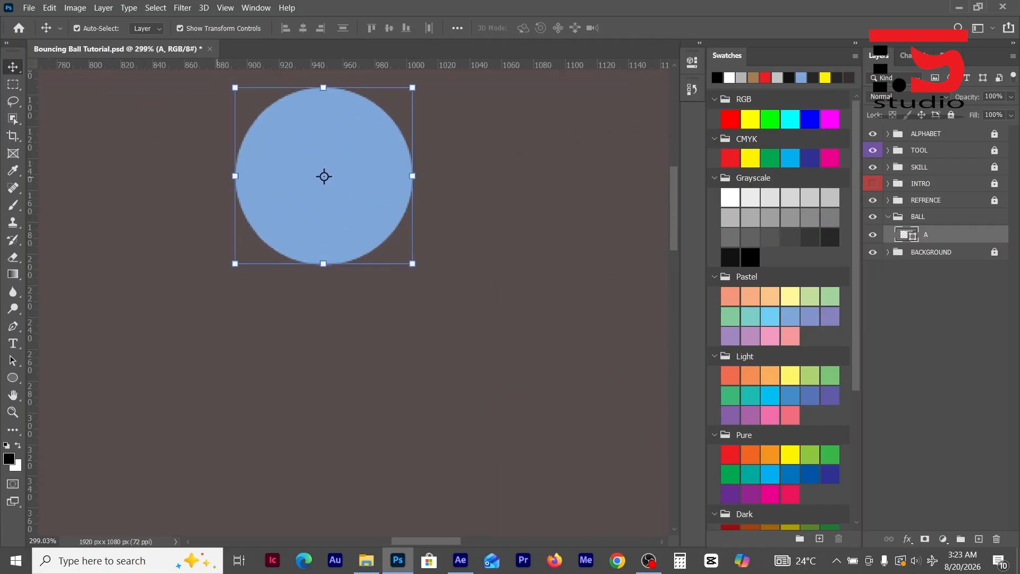
{"action": "scroll", "coordinate": [355, 178], "scroll_direction": "up", "scroll_amount": 3}
{"action": "scroll", "coordinate": [355, 178], "scroll_direction": "up", "scroll_amount": 2}
{"action": "scroll", "coordinate": [356, 178], "scroll_direction": "up", "scroll_amount": 1}
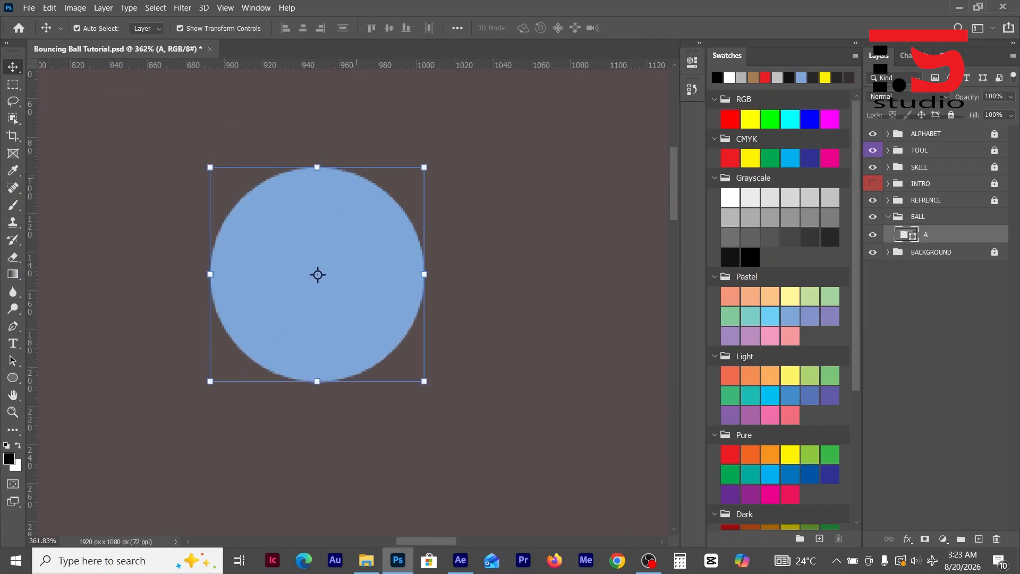
{"action": "scroll", "coordinate": [356, 179], "scroll_direction": "up", "scroll_amount": 1}
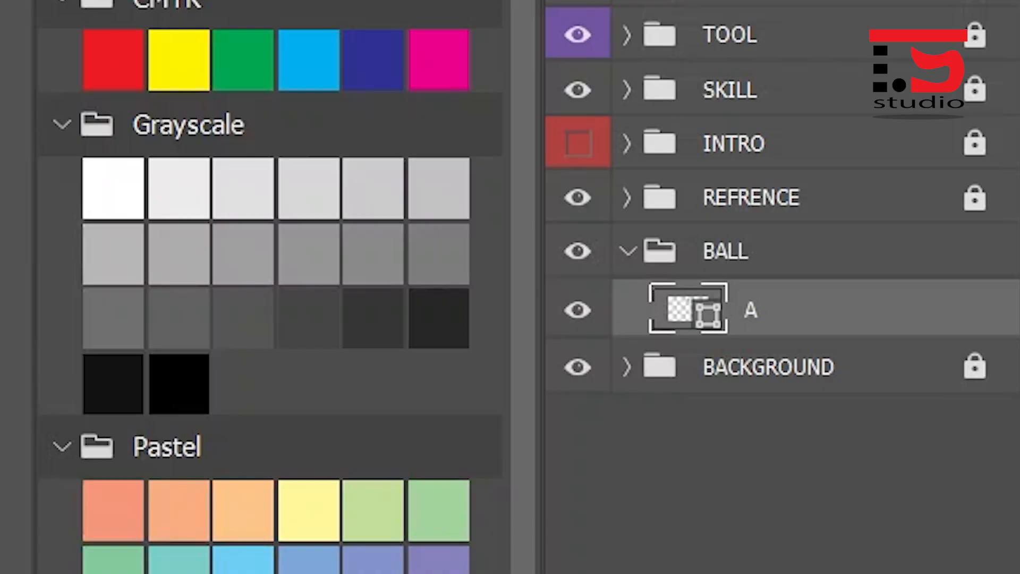
{"action": "scroll", "coordinate": [170, 220], "scroll_direction": "down", "scroll_amount": 8}
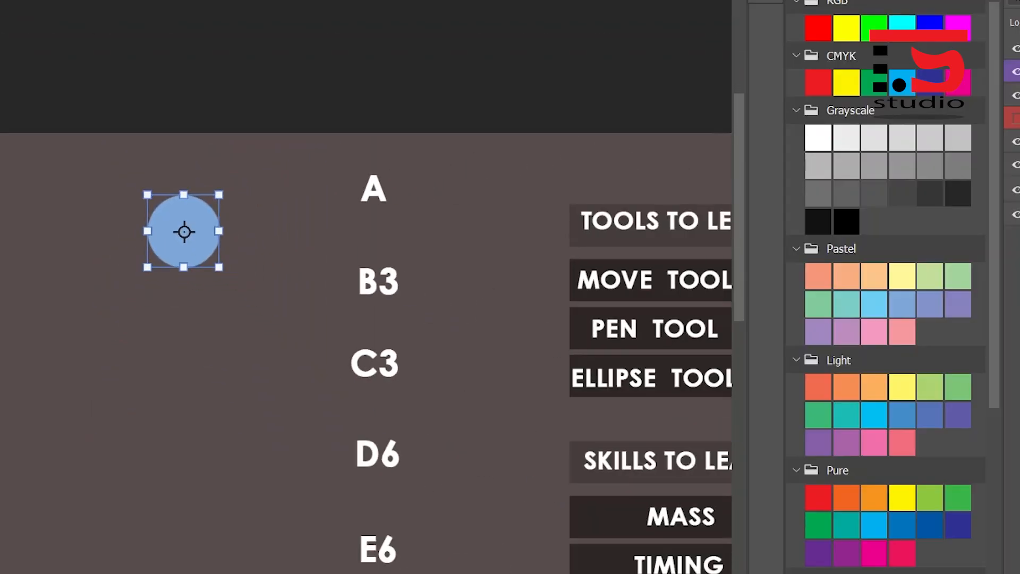
{"action": "scroll", "coordinate": [367, 298], "scroll_direction": "down", "scroll_amount": 5}
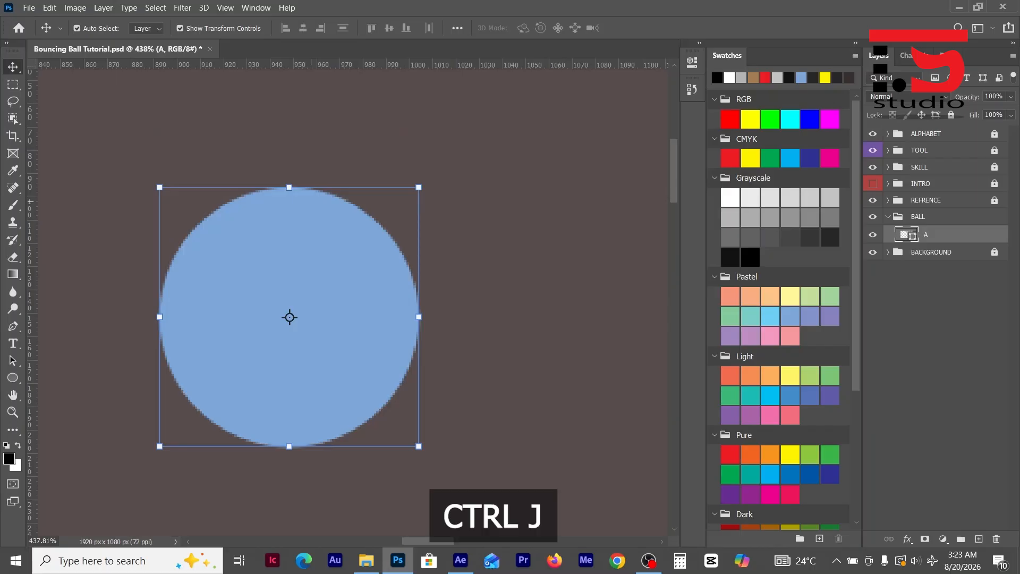
{"action": "key", "text": "j"}
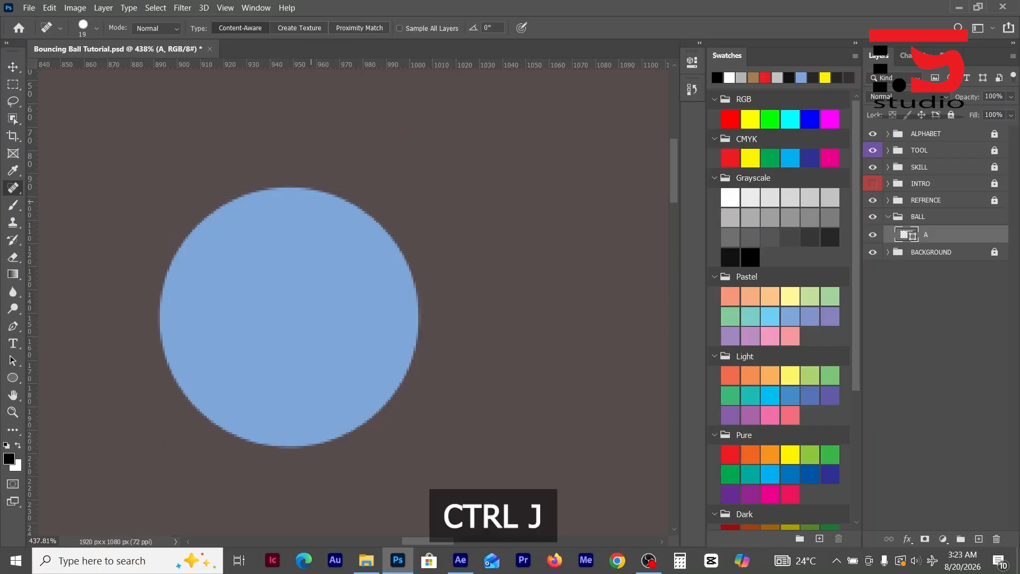
{"action": "key", "text": "ctrl+j"}
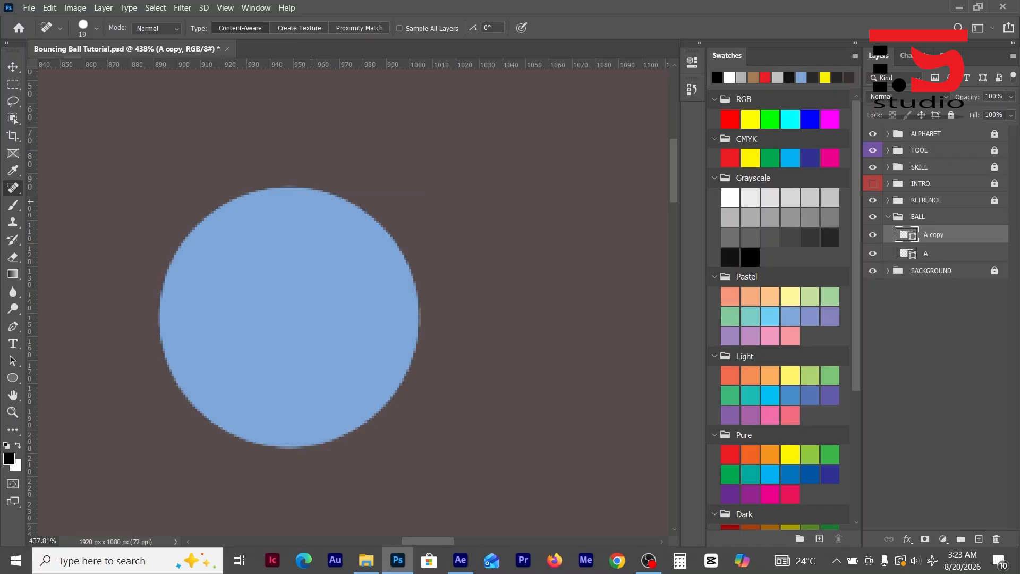
- With the Pen tool, narrow the ball copy by moving its right anchor 3 px left and its left anchor 3 px right
{"action": "key", "text": "p"}
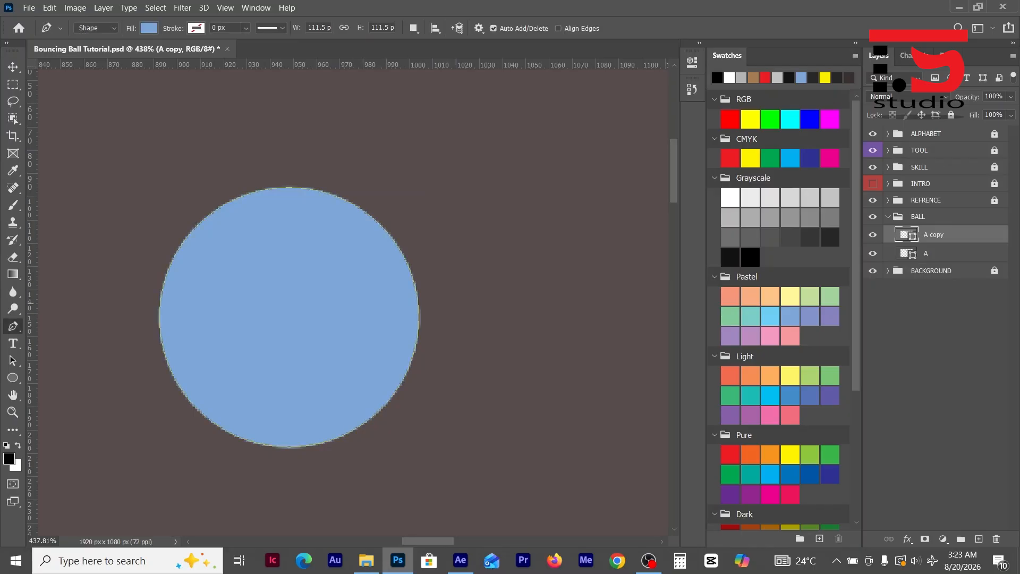
{"action": "left_click_drag", "start_coordinate": [458, 283], "coordinate": [382, 356]}
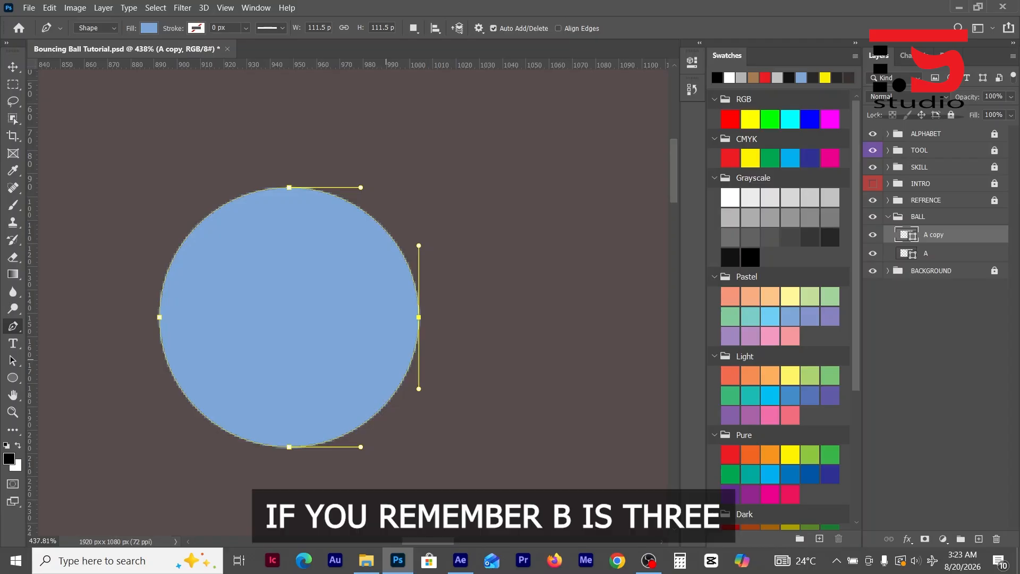
{"action": "key", "text": "Left"}
{"action": "key", "text": "Left"}
{"action": "key", "text": "Left"}
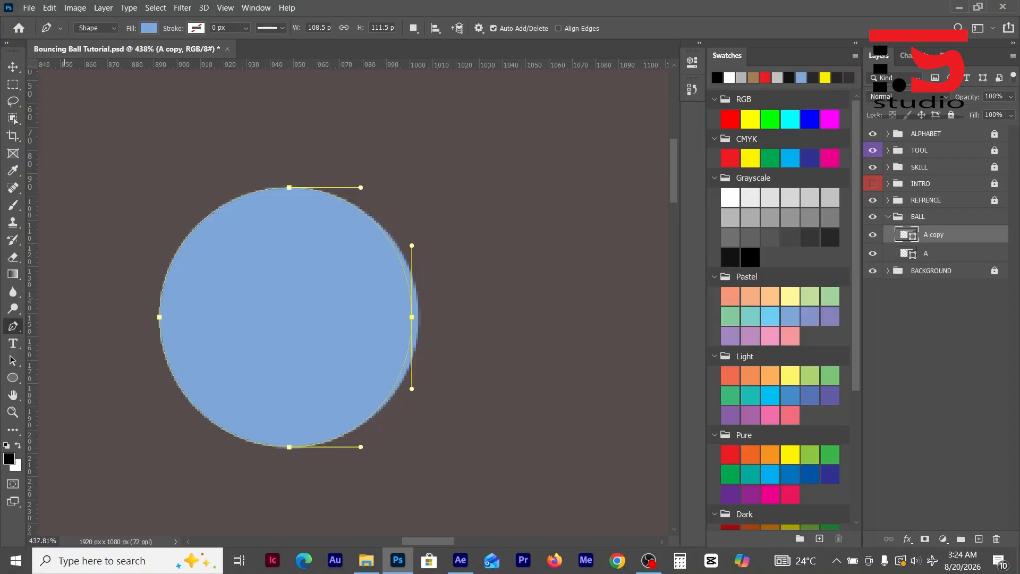
{"action": "left_click_drag", "start_coordinate": [180, 350], "coordinate": [181, 348]}
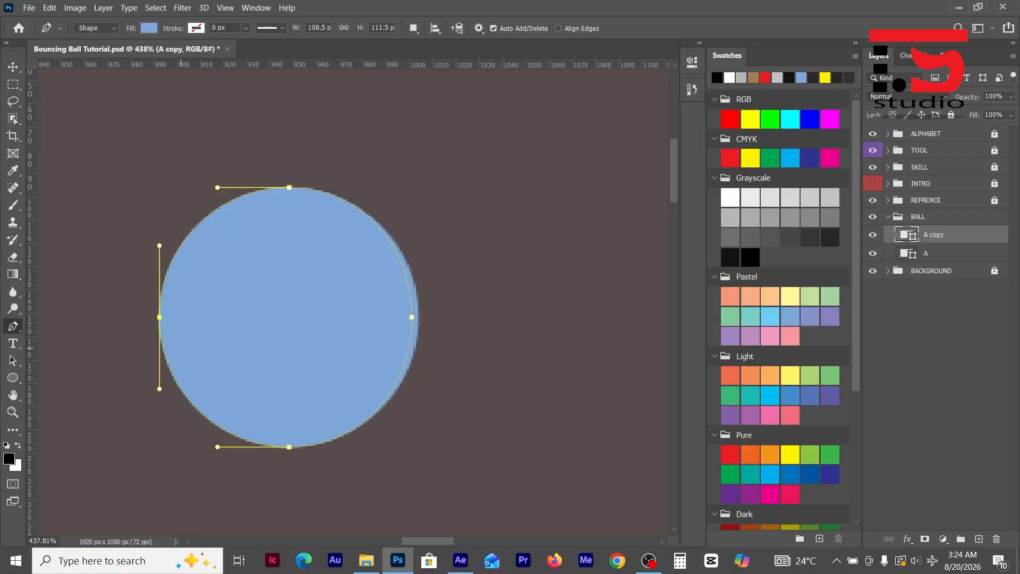
{"action": "key", "text": "Right"}
{"action": "key", "text": "Right"}
{"action": "key", "text": "Right"}
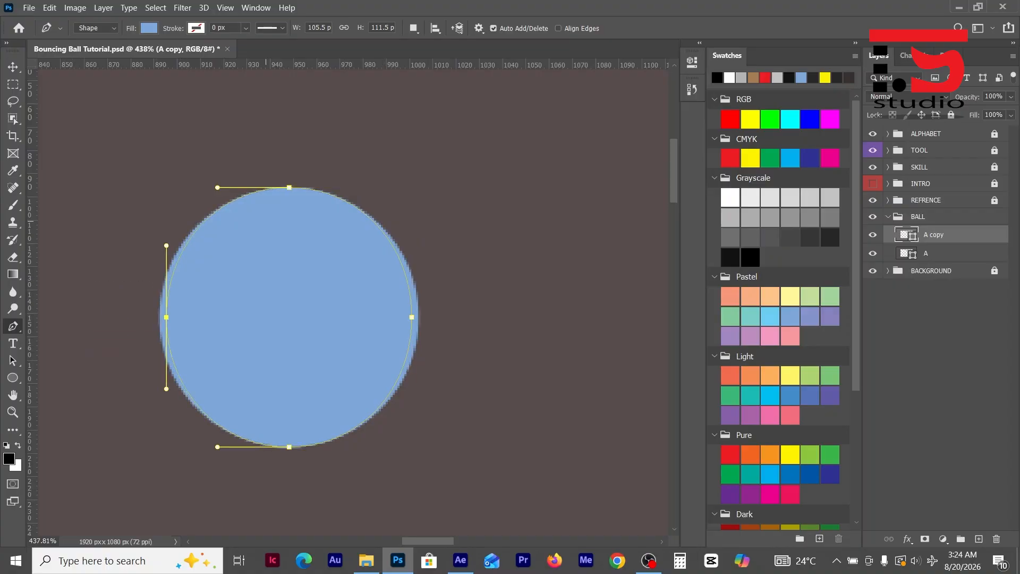
- Stretch the ball copy vertically by moving its top anchor 3 px up and its bottom anchor 3 px down
{"action": "left_click_drag", "start_coordinate": [275, 155], "coordinate": [313, 229]}
{"action": "key", "text": "Up"}
{"action": "key", "text": "Up"}
{"action": "key", "text": "Up"}
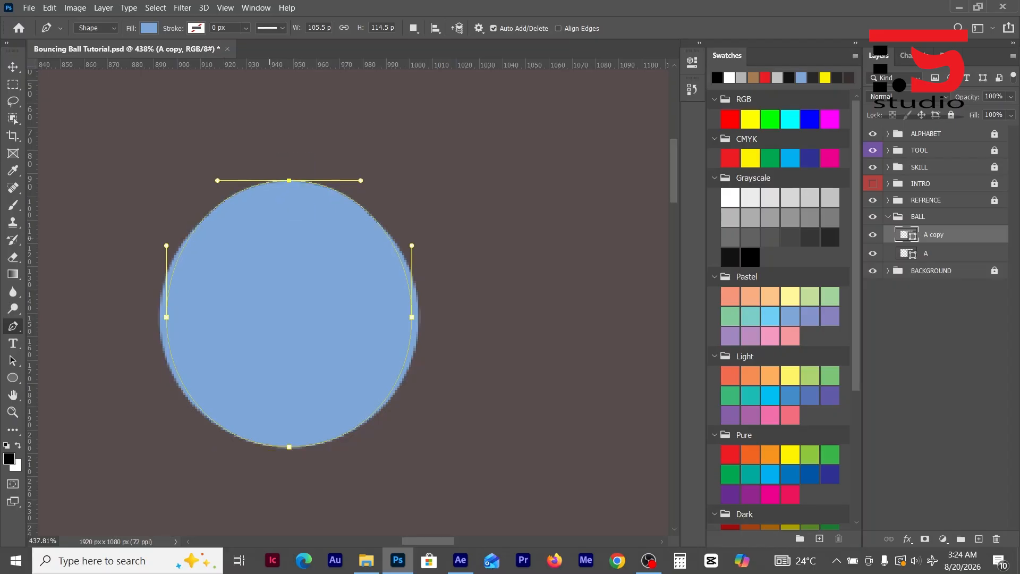
{"action": "left_click_drag", "start_coordinate": [266, 448], "coordinate": [310, 490]}
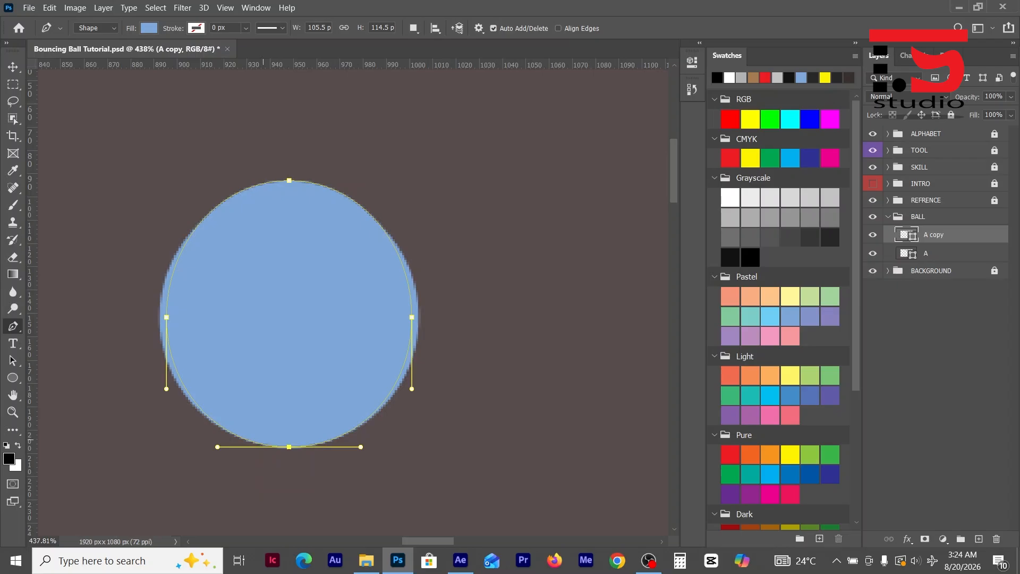
{"action": "key", "text": "Down"}
{"action": "key", "text": "Down"}
{"action": "key", "text": "Down"}
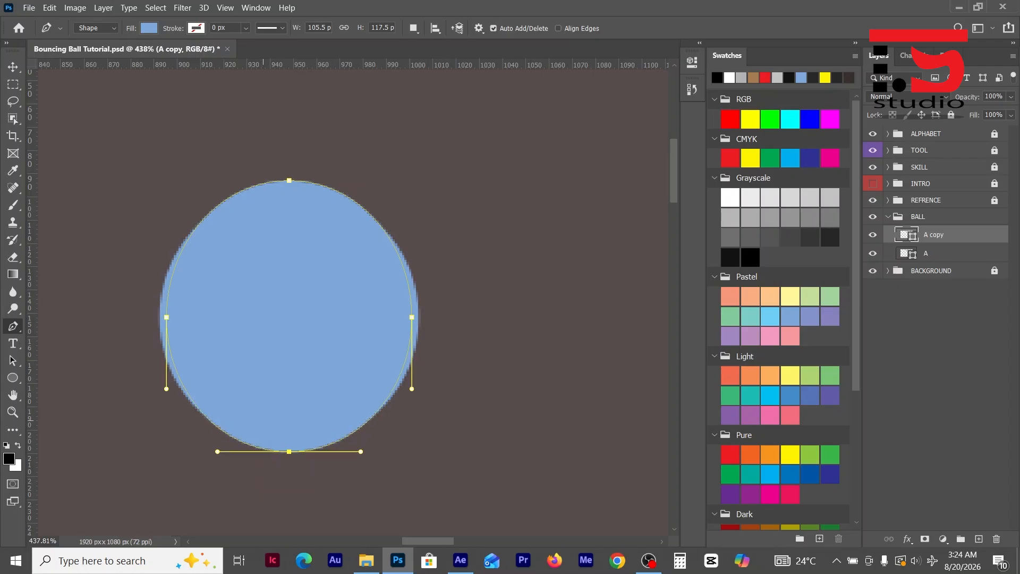
{"action": "key", "text": "Return"}
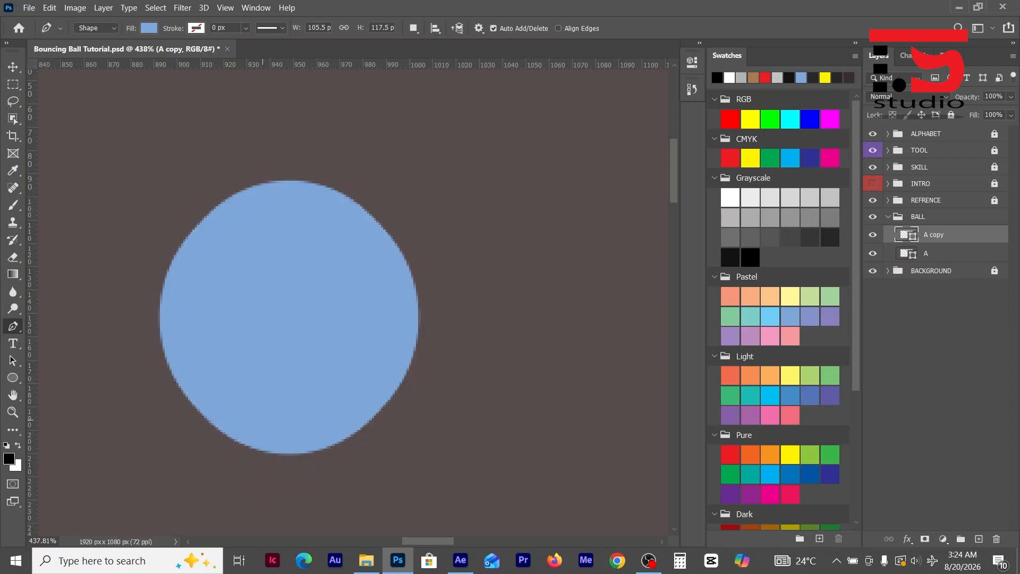
- Duplicate the stretched ball layer and narrow the new copy by moving each side anchor 3 px inward
{"action": "key", "text": "ctrl+j"}
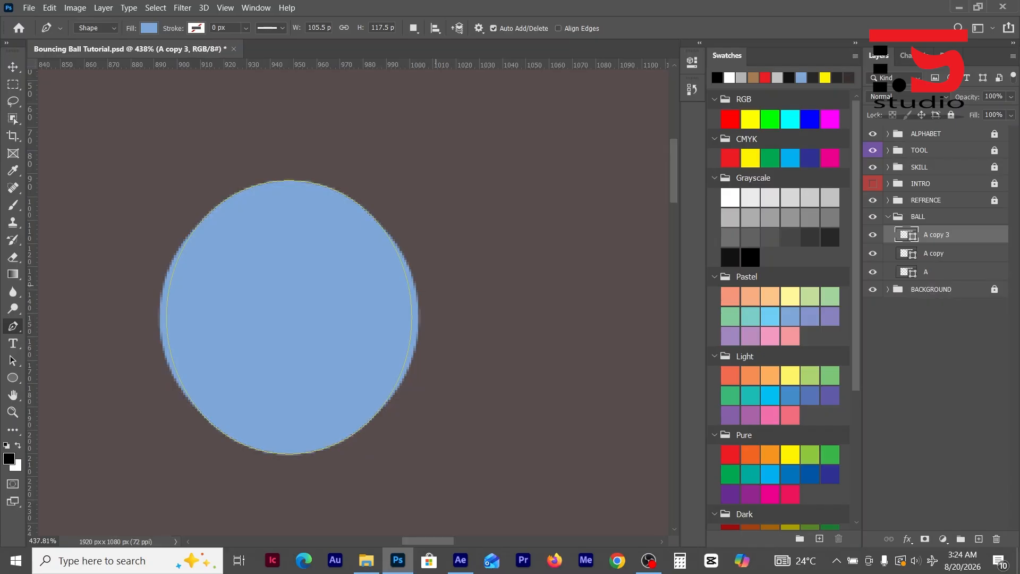
{"action": "left_click_drag", "start_coordinate": [436, 287], "coordinate": [385, 361]}
{"action": "key", "text": "Left"}
{"action": "key", "text": "Left"}
{"action": "key", "text": "Left"}
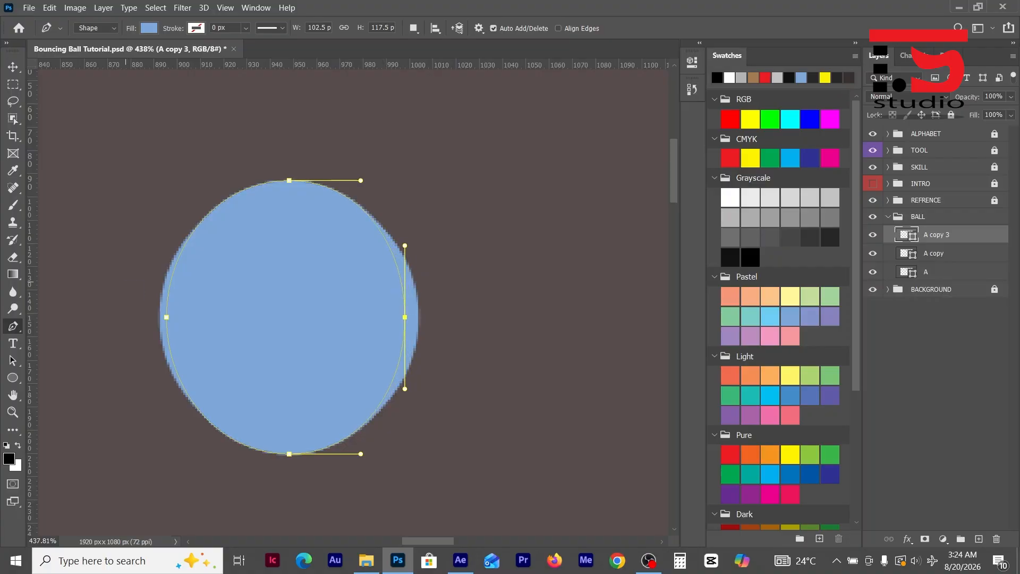
{"action": "left_click_drag", "start_coordinate": [126, 281], "coordinate": [192, 341]}
{"action": "key", "text": "Right"}
{"action": "key", "text": "Right"}
{"action": "key", "text": "Right"}
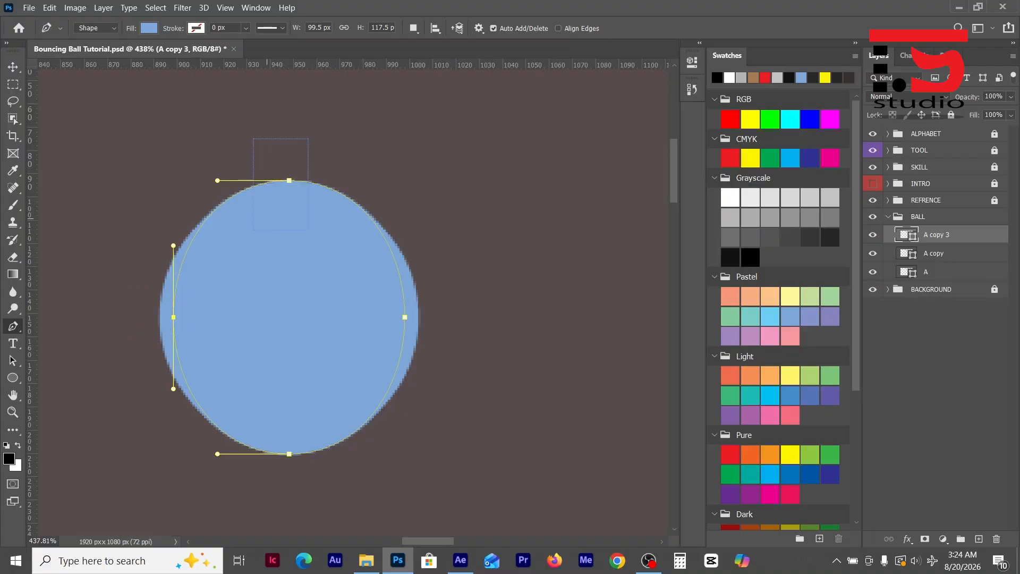
- Stretch the second ball copy by moving its top anchor 3 px up and its bottom anchor 3 px down
{"action": "left_click_drag", "start_coordinate": [308, 229], "coordinate": [308, 230]}
{"action": "key", "text": "Up"}
{"action": "key", "text": "Up"}
{"action": "key", "text": "Up"}
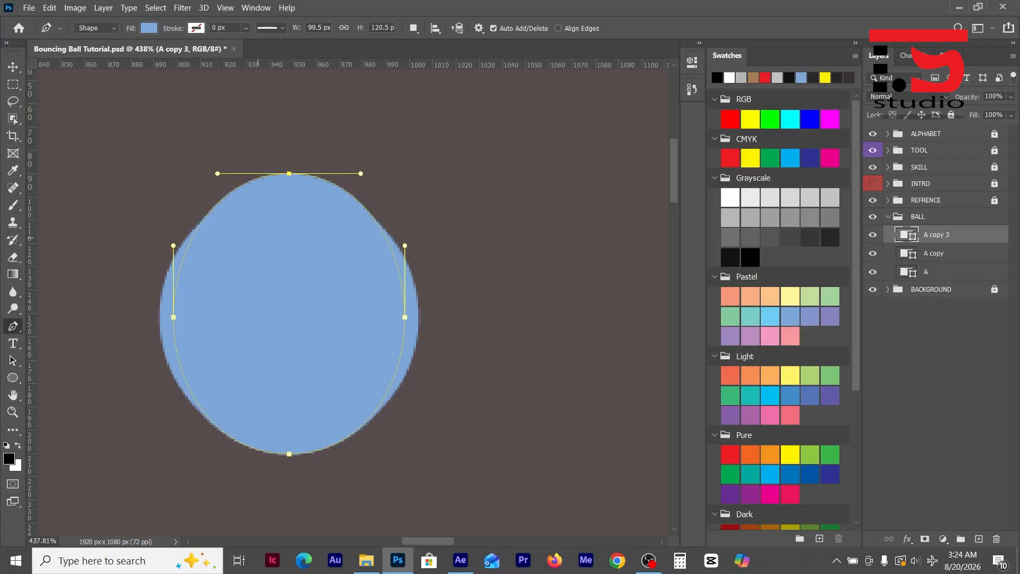
{"action": "left_click_drag", "start_coordinate": [302, 491], "coordinate": [261, 429]}
{"action": "key", "text": "Down"}
{"action": "key", "text": "Down"}
{"action": "key", "text": "Down"}
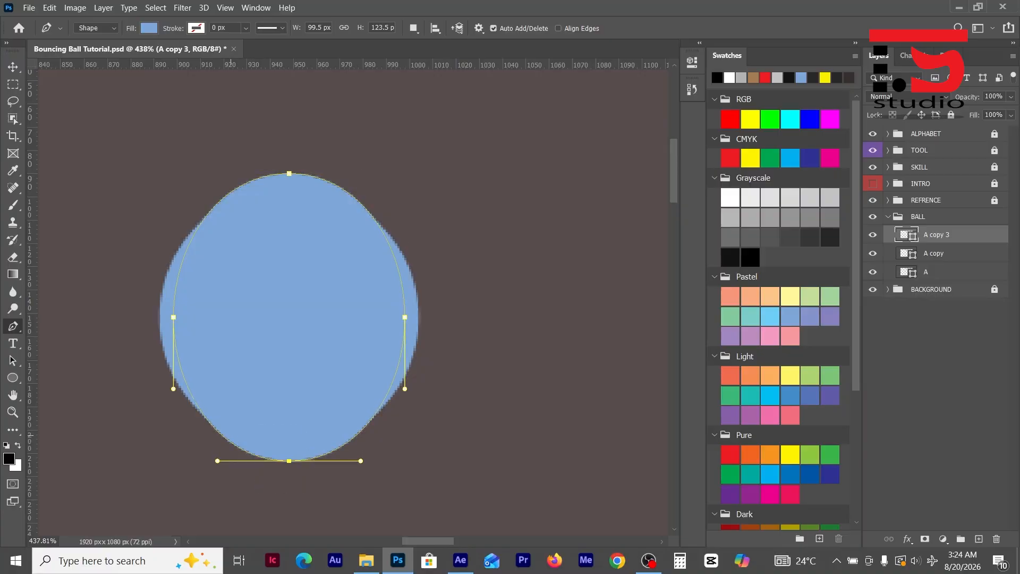
{"action": "key", "text": "Return"}
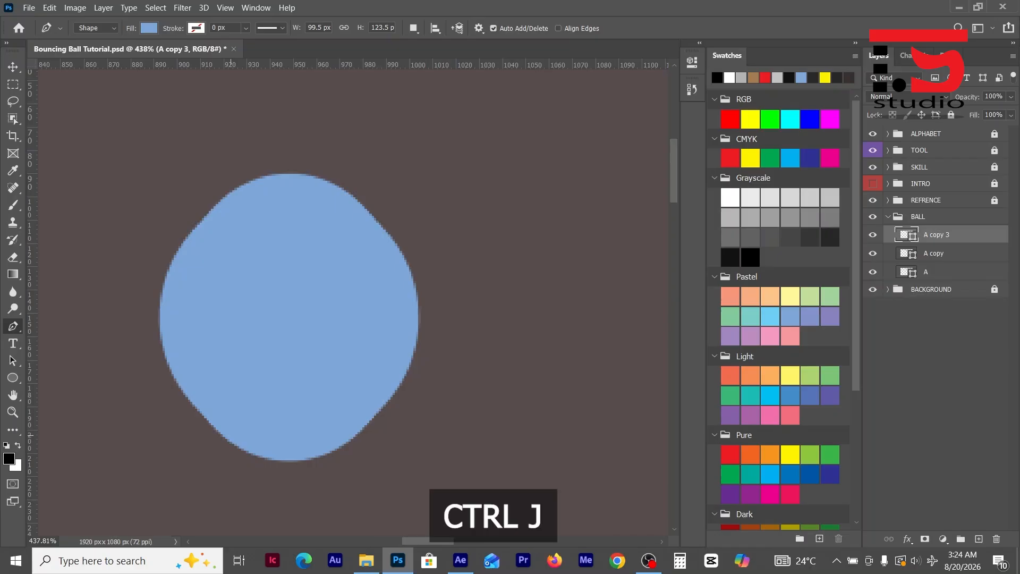
- Duplicate the second ball copy and narrow the new layer's shape by moving each side anchor 6 px inward
{"action": "key", "text": "ctrl+j"}
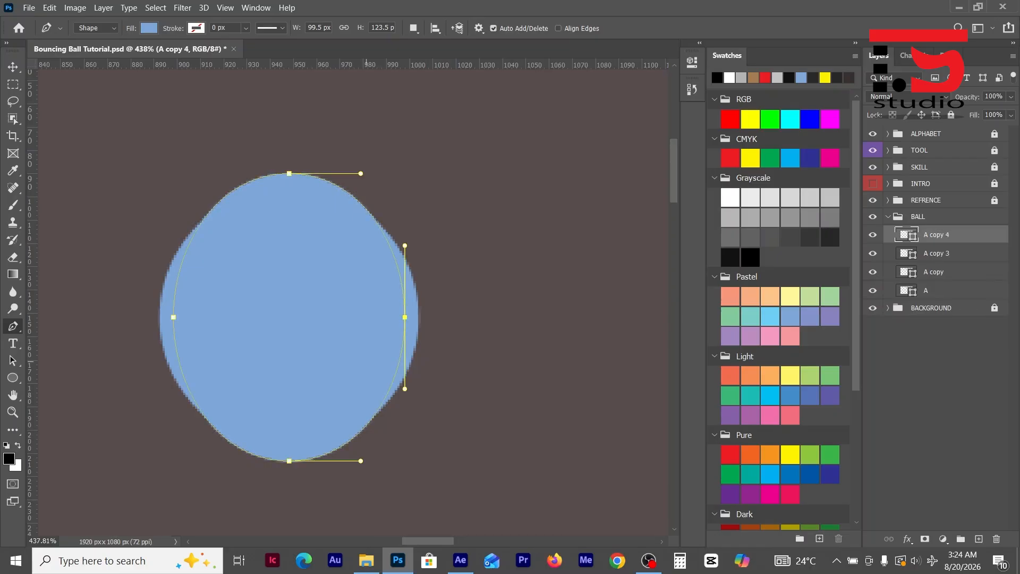
{"action": "key", "text": "Left"}
{"action": "key", "text": "Left"}
{"action": "key", "text": "Left"}
{"action": "key", "text": "Left"}
{"action": "key", "text": "Left"}
{"action": "key", "text": "Left"}
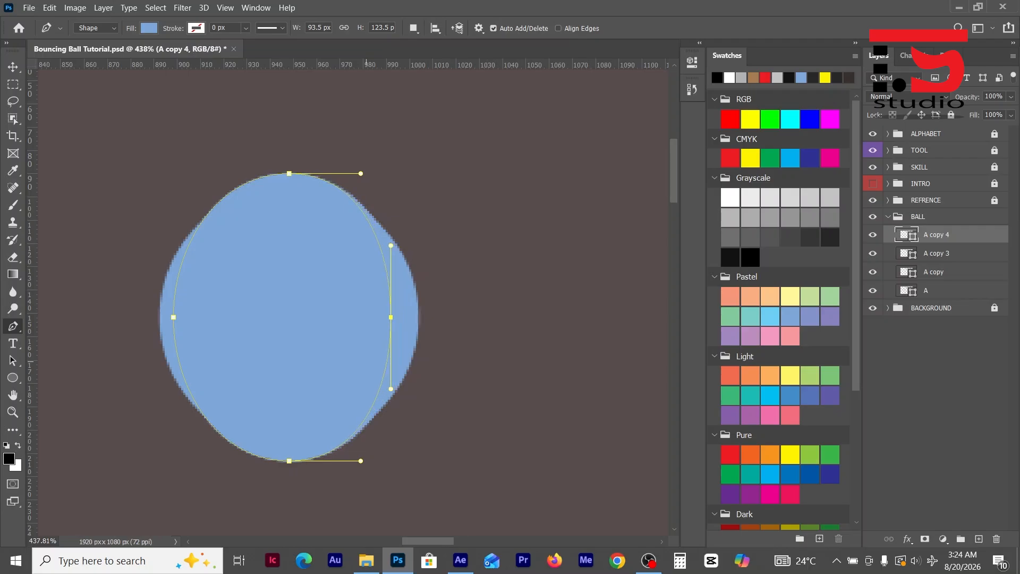
{"action": "left_click_drag", "start_coordinate": [128, 288], "coordinate": [204, 342]}
{"action": "key", "text": "Right"}
{"action": "key", "text": "Right"}
{"action": "key", "text": "Right"}
{"action": "key", "text": "Right"}
{"action": "key", "text": "Right"}
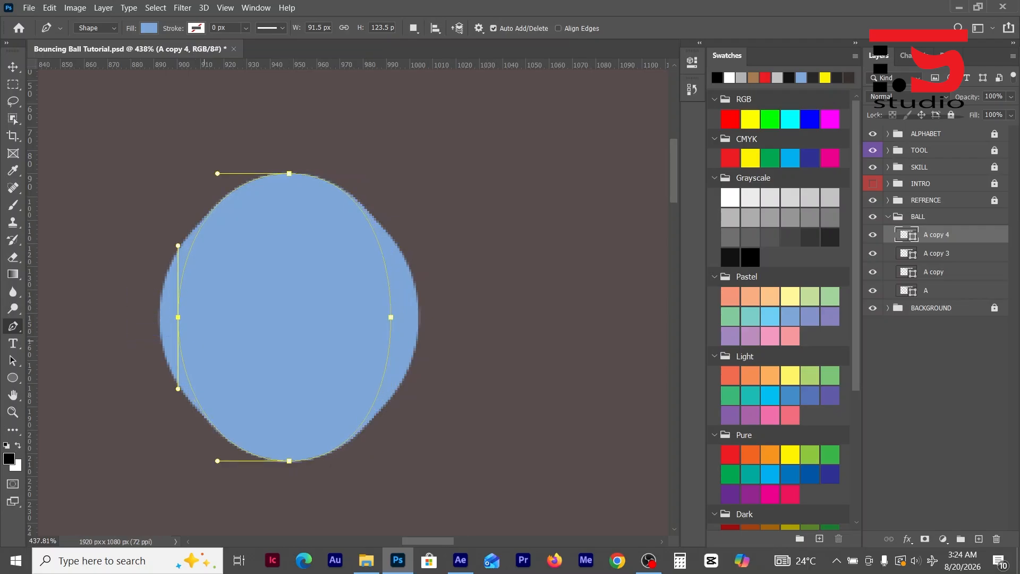
{"action": "key", "text": "Right"}
- Stretch the third ball copy by moving its top anchor 6 px up and its bottom anchor 6 px down
{"action": "left_click_drag", "start_coordinate": [304, 227], "coordinate": [304, 228]}
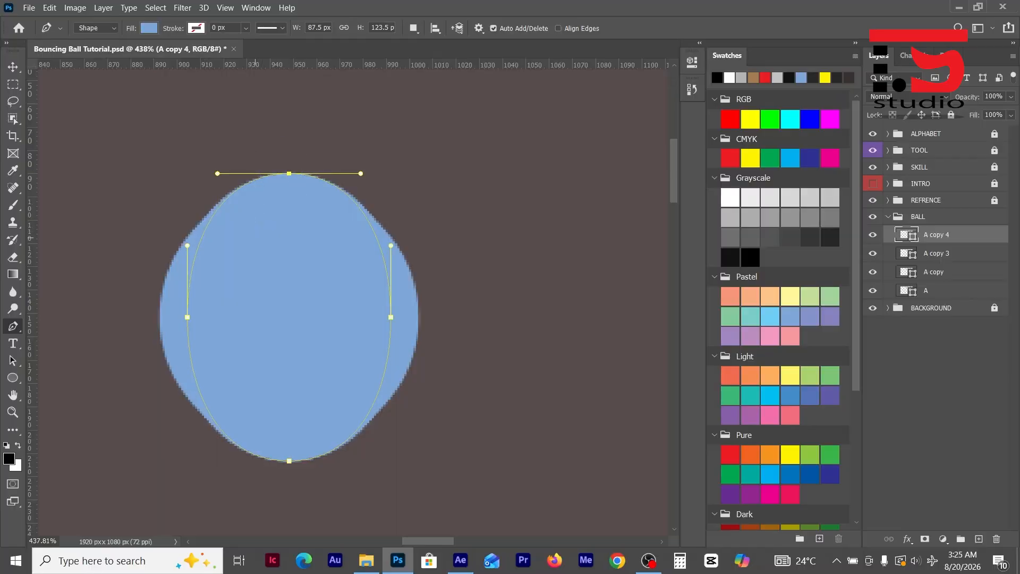
{"action": "key", "text": "Up"}
{"action": "key", "text": "Up"}
{"action": "key", "text": "Up"}
{"action": "key", "text": "Up"}
{"action": "key", "text": "Up"}
{"action": "key", "text": "Up"}
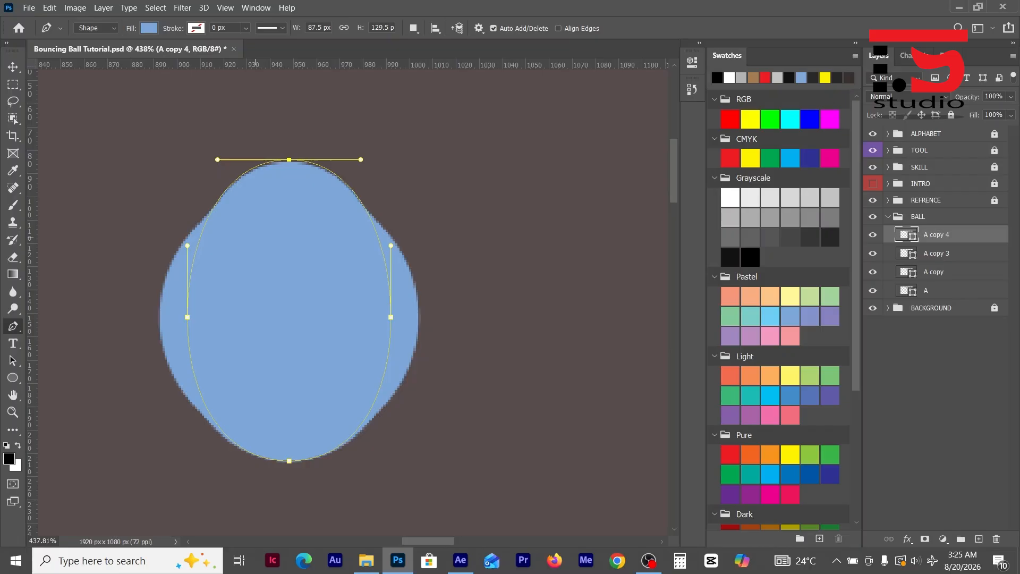
{"action": "left_click_drag", "start_coordinate": [168, 410], "coordinate": [325, 487]}
{"action": "key", "text": "Down"}
{"action": "key", "text": "Down"}
{"action": "key", "text": "Down"}
{"action": "key", "text": "Down"}
{"action": "key", "text": "Down"}
{"action": "key", "text": "Down"}
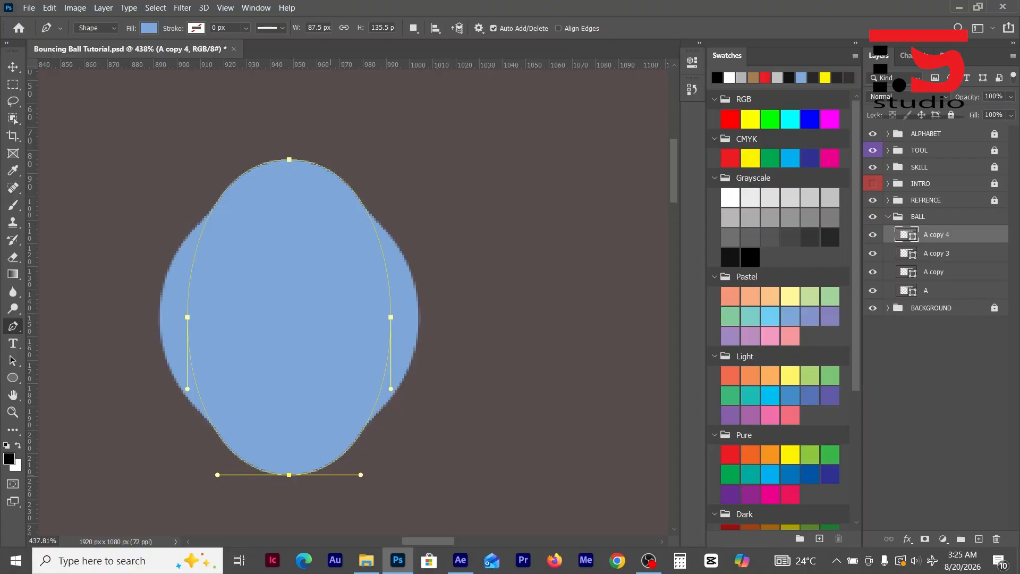
{"action": "key", "text": "Return"}
- Duplicate the third ball copy and narrow the new layer's shape by moving each side anchor 6 px inward
{"action": "key", "text": "ctrl+j"}
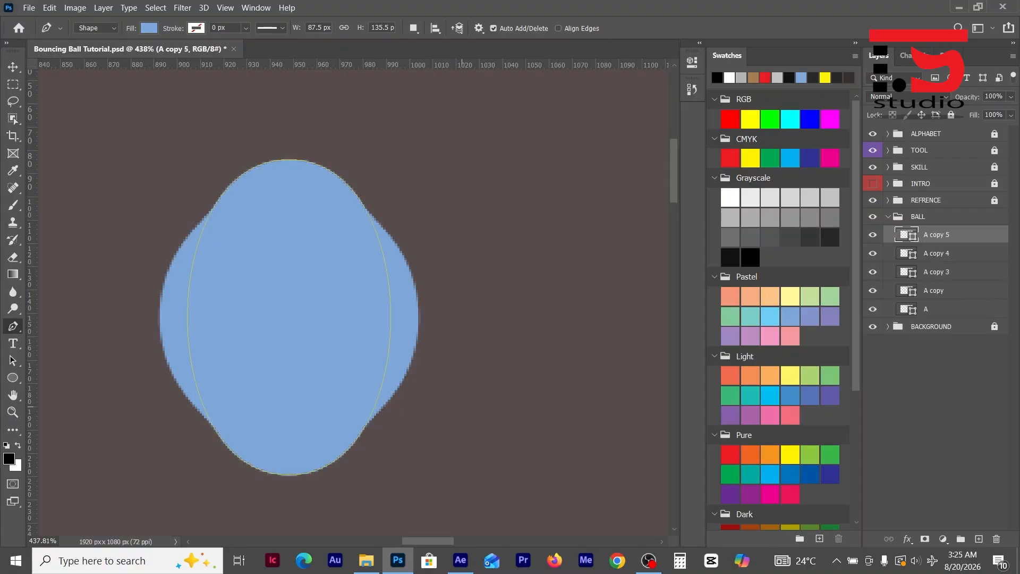
{"action": "left_click_drag", "start_coordinate": [361, 275], "coordinate": [448, 354]}
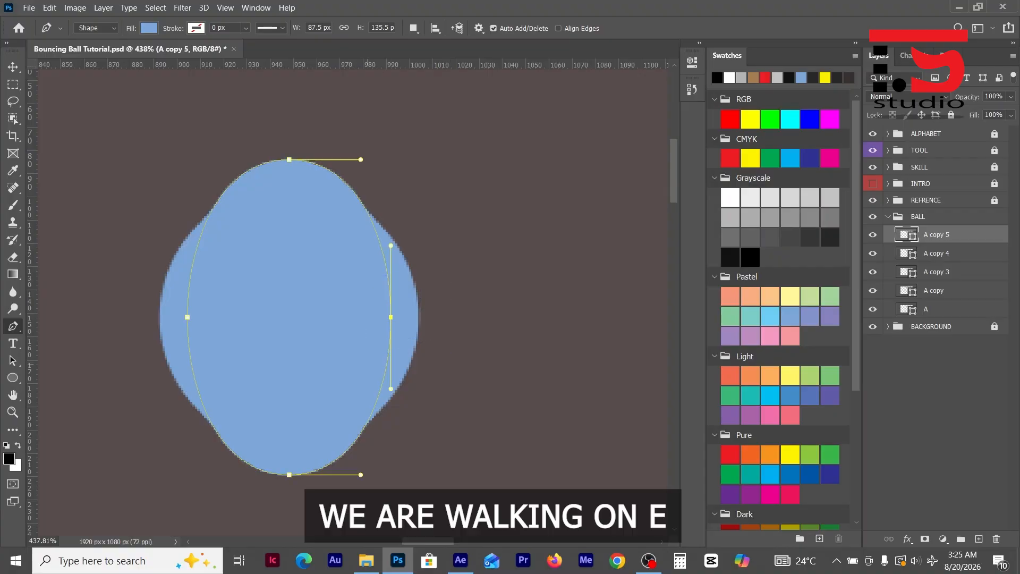
{"action": "key", "text": "Left"}
{"action": "key", "text": "Left"}
{"action": "key", "text": "Left"}
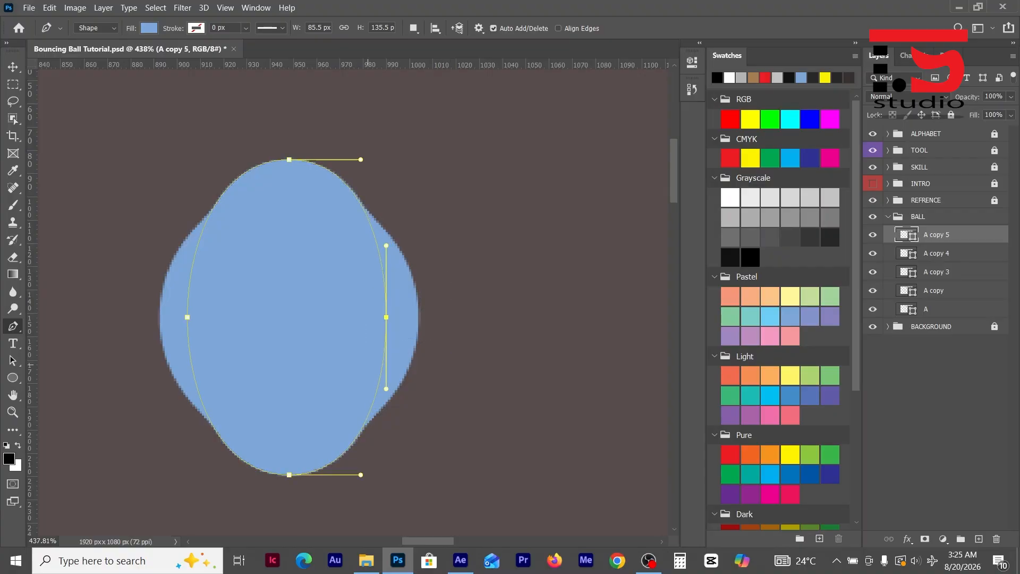
{"action": "key", "text": "Left"}
{"action": "key", "text": "Left"}
{"action": "key", "text": "Left"}
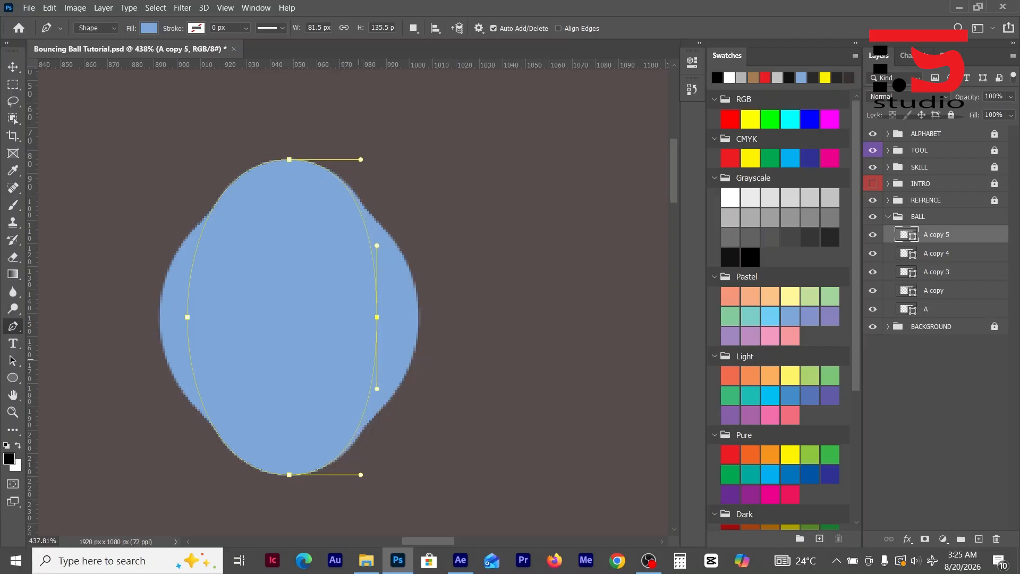
{"action": "left_click", "coordinate": [187, 317], "text": "ctrl"}
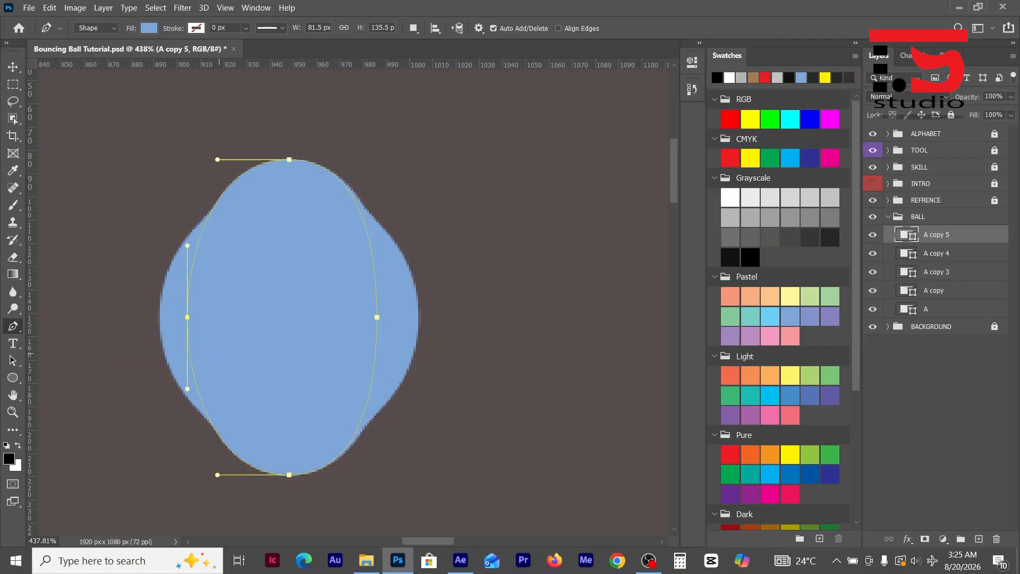
{"action": "key", "text": "Right"}
{"action": "key", "text": "Right"}
{"action": "key", "text": "Right"}
{"action": "key", "text": "Right"}
{"action": "key", "text": "Right"}
{"action": "key", "text": "Right"}
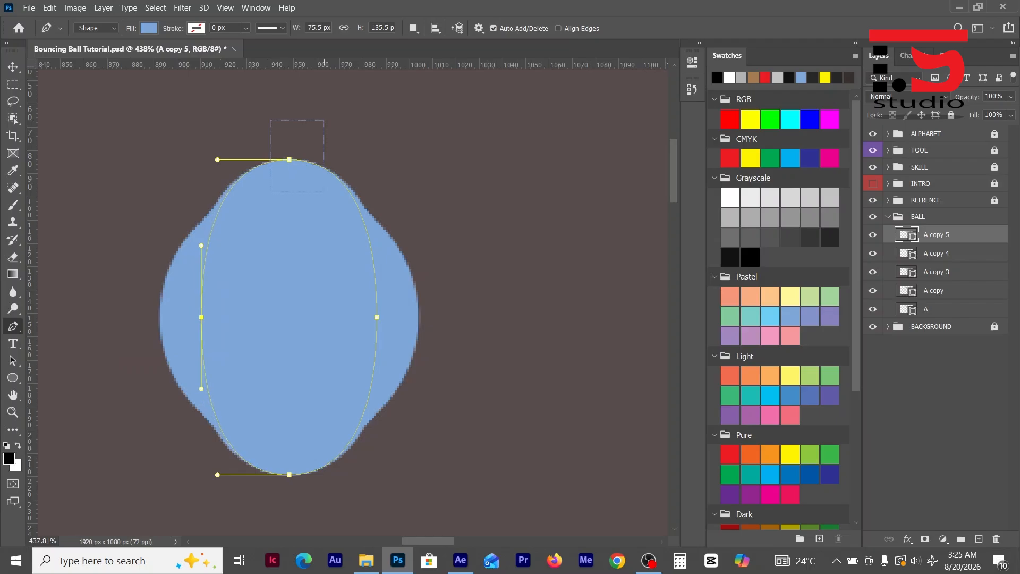
- Stretch the fourth ball copy by moving its top anchor 6 px up and its bottom anchor 6 px down
{"action": "left_click_drag", "start_coordinate": [325, 121], "coordinate": [330, 120]}
{"action": "key", "text": "Up"}
{"action": "key", "text": "Up"}
{"action": "key", "text": "Up"}
{"action": "key", "text": "Up"}
{"action": "key", "text": "Up"}
{"action": "key", "text": "Up"}
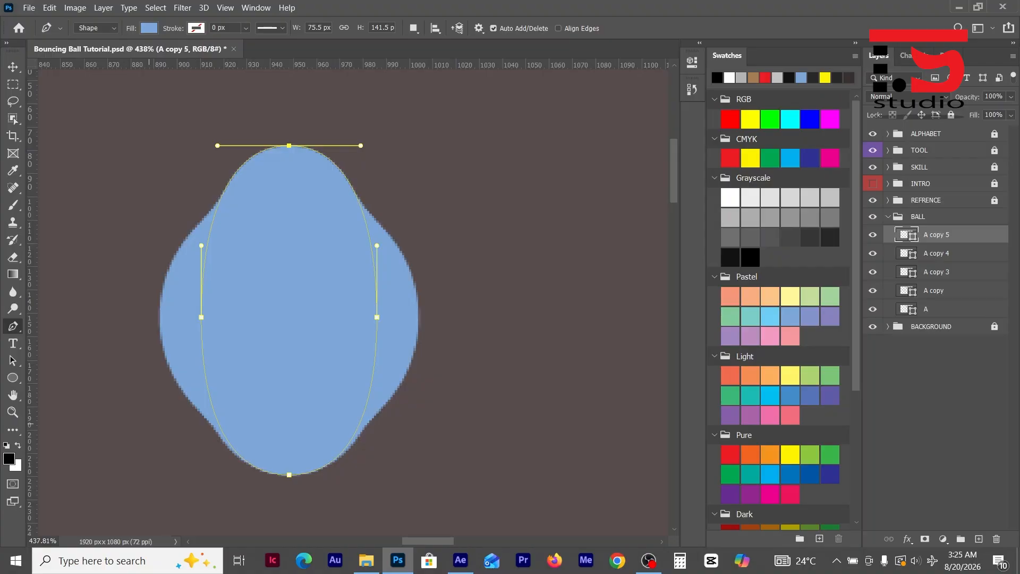
{"action": "left_click_drag", "start_coordinate": [155, 425], "coordinate": [326, 508]}
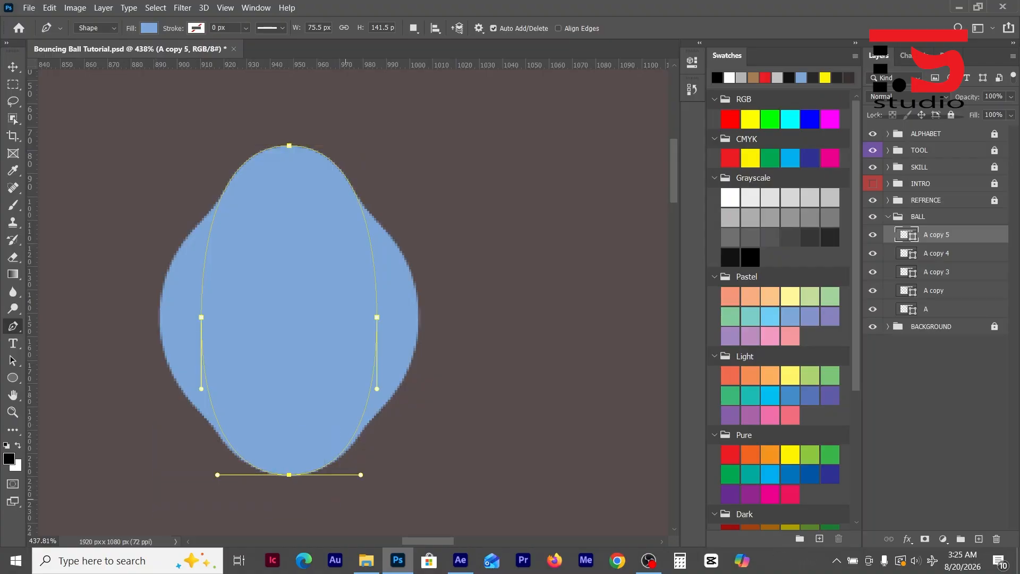
{"action": "key", "text": "Down"}
{"action": "key", "text": "Down"}
{"action": "key", "text": "Down"}
{"action": "key", "text": "Down"}
{"action": "key", "text": "Down"}
{"action": "key", "text": "Down"}
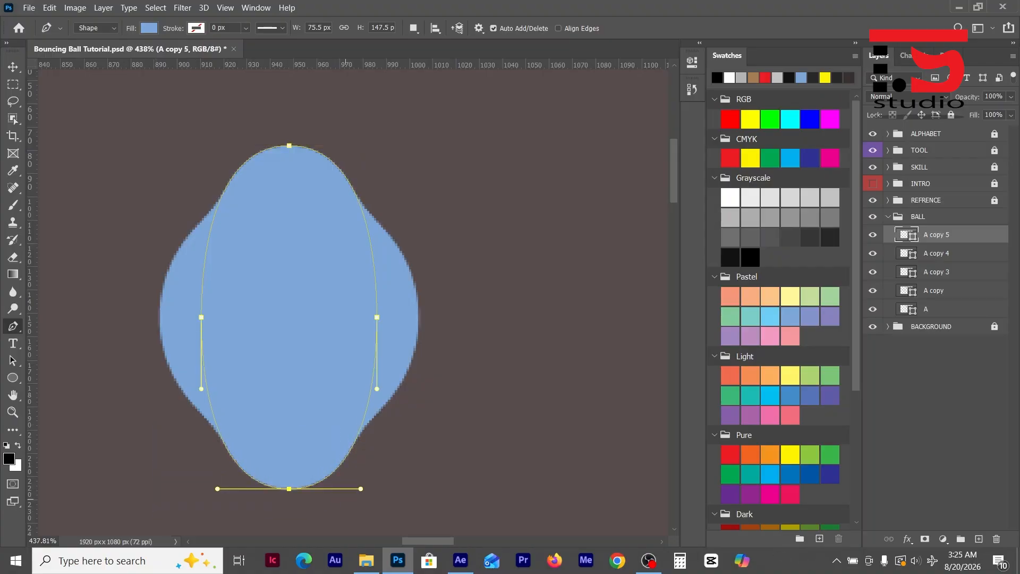
{"action": "key", "text": "Escape"}
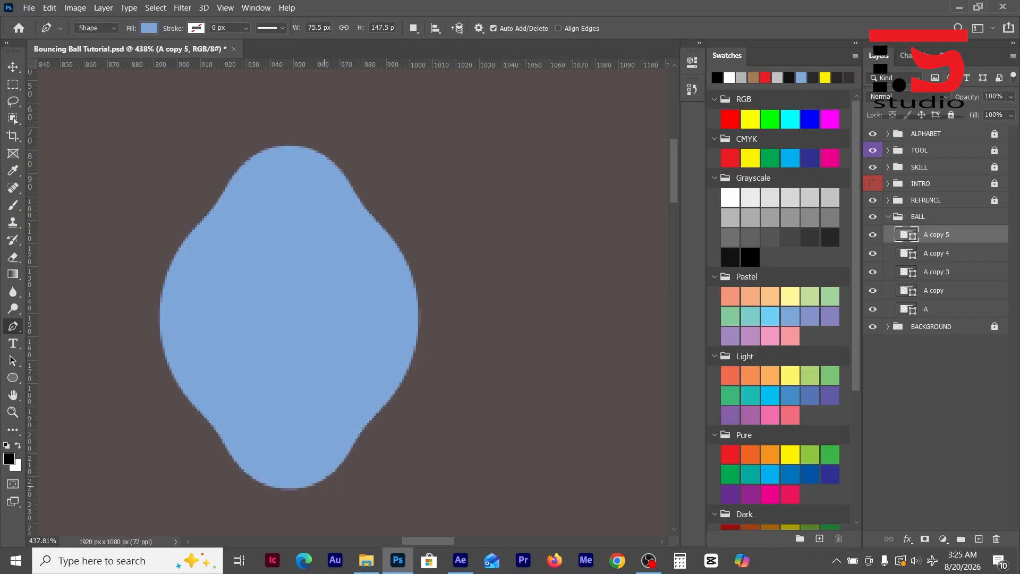
- Duplicate the fourth ball copy and narrow the new layer's shape by moving each side anchor about 12 px inward
{"action": "key", "text": "ctrl+j"}
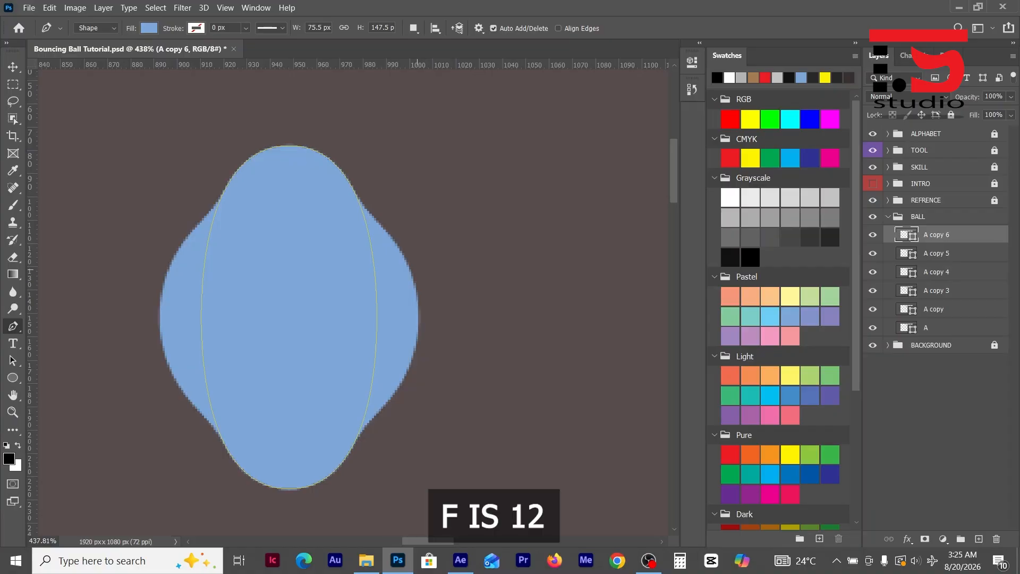
{"action": "left_click", "coordinate": [377, 318], "text": "ctrl"}
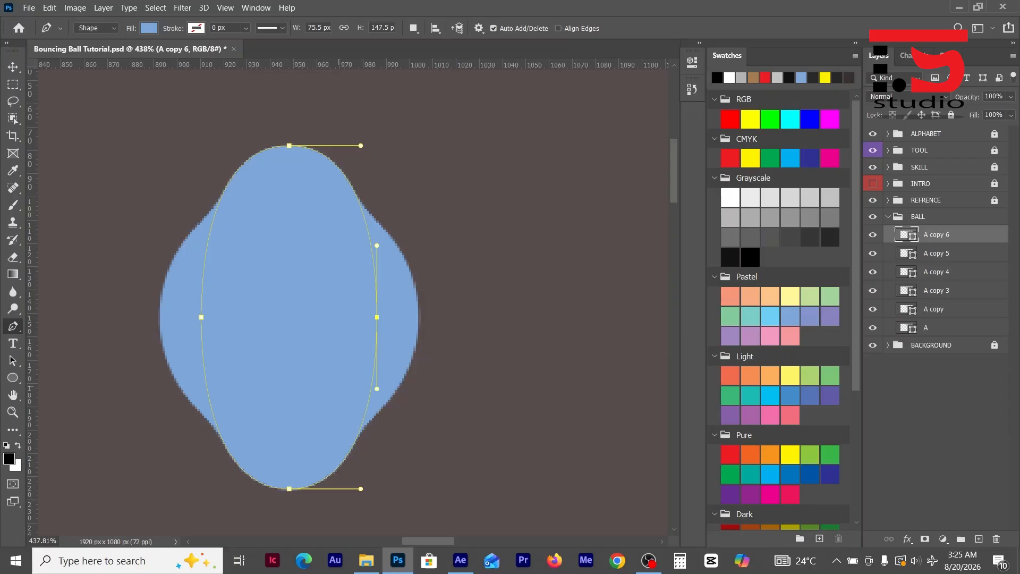
{"action": "key", "text": "Left"}
{"action": "key", "text": "Left"}
{"action": "key", "text": "Left"}
{"action": "key", "text": "Left"}
{"action": "key", "text": "Left"}
{"action": "key", "text": "Left"}
{"action": "key", "text": "Left"}
{"action": "key", "text": "Left"}
{"action": "key", "text": "Left"}
{"action": "key", "text": "Left"}
{"action": "key", "text": "Left"}
{"action": "key", "text": "Left"}
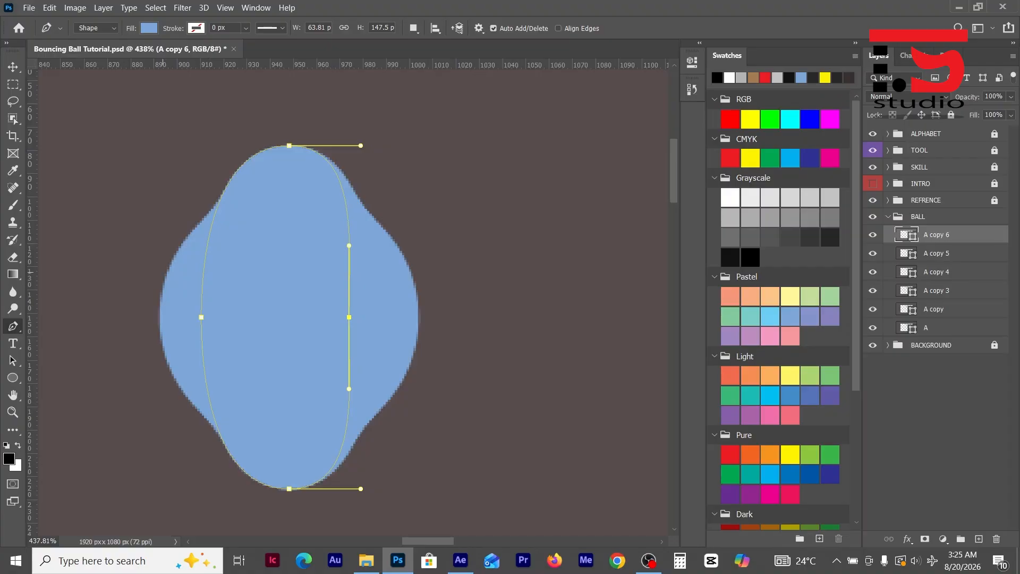
{"action": "left_click_drag", "start_coordinate": [245, 362], "coordinate": [248, 360]}
{"action": "key", "text": "Right"}
{"action": "key", "text": "Right"}
{"action": "key", "text": "Right"}
{"action": "key", "text": "Right"}
{"action": "key", "text": "Right"}
{"action": "key", "text": "Right"}
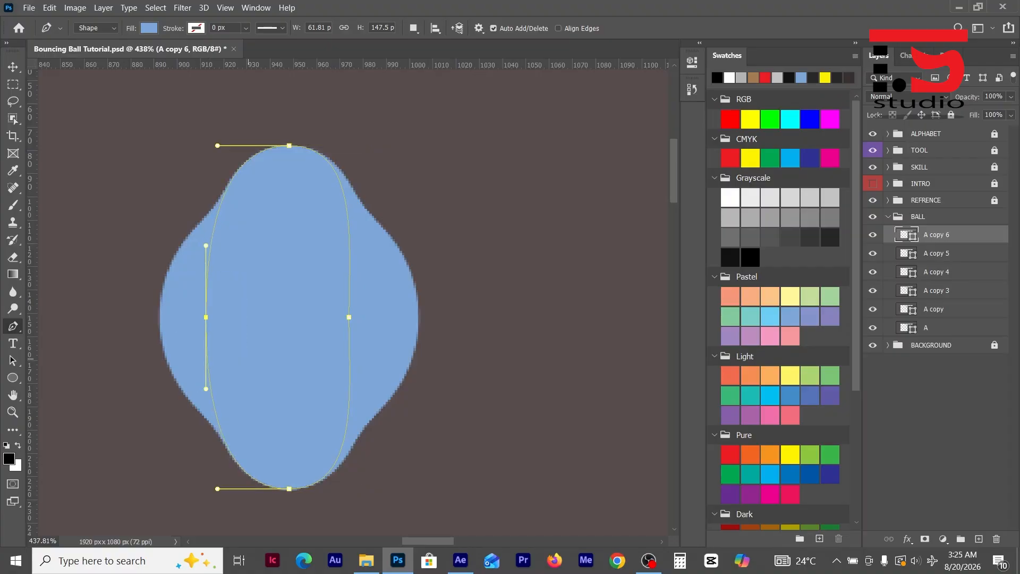
{"action": "key", "text": "Right"}
{"action": "key", "text": "Right"}
{"action": "key", "text": "Right"}
{"action": "key", "text": "Right"}
{"action": "key", "text": "Right"}
{"action": "key", "text": "Right"}
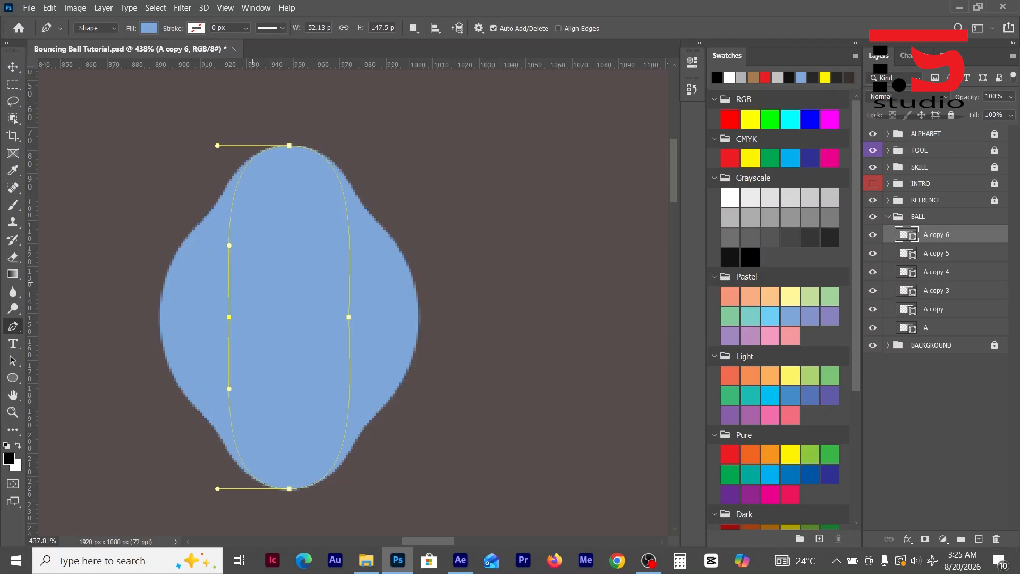
- Stretch the fifth ball copy by moving its top anchor 12 px up and its bottom anchor 12 px down
{"action": "left_click_drag", "start_coordinate": [345, 104], "coordinate": [252, 181]}
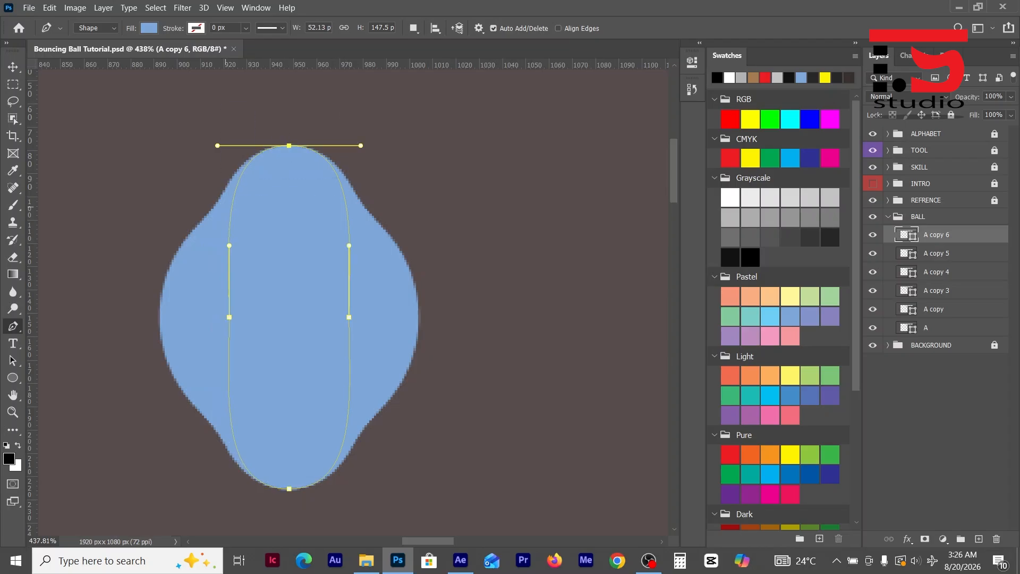
{"action": "key", "text": "Up"}
{"action": "key", "text": "Up"}
{"action": "key", "text": "Up"}
{"action": "key", "text": "Up"}
{"action": "key", "text": "Up"}
{"action": "key", "text": "Up"}
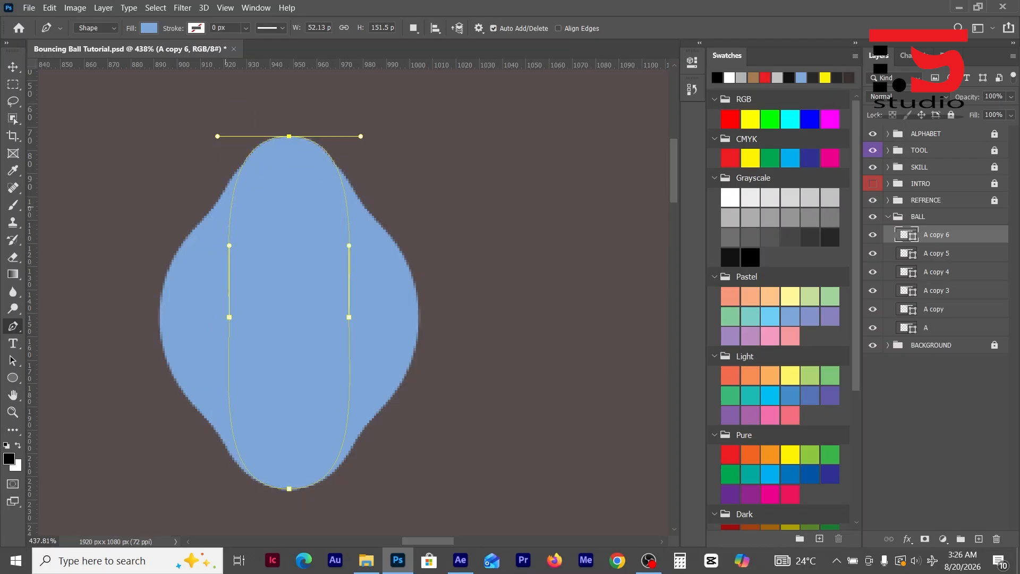
{"action": "key", "text": "Up"}
{"action": "key", "text": "Up"}
{"action": "key", "text": "Up"}
{"action": "key", "text": "Up"}
{"action": "key", "text": "Up"}
{"action": "key", "text": "Up"}
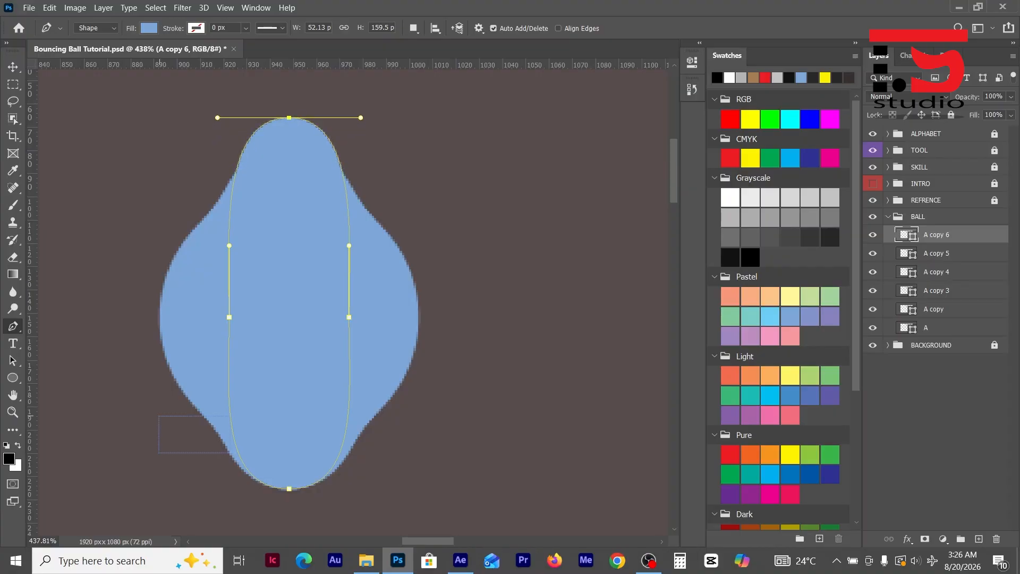
{"action": "left_click_drag", "start_coordinate": [228, 453], "coordinate": [319, 506]}
{"action": "key", "text": "Down"}
{"action": "key", "text": "Down"}
{"action": "key", "text": "Down"}
{"action": "key", "text": "Down"}
{"action": "key", "text": "Down"}
{"action": "key", "text": "Down"}
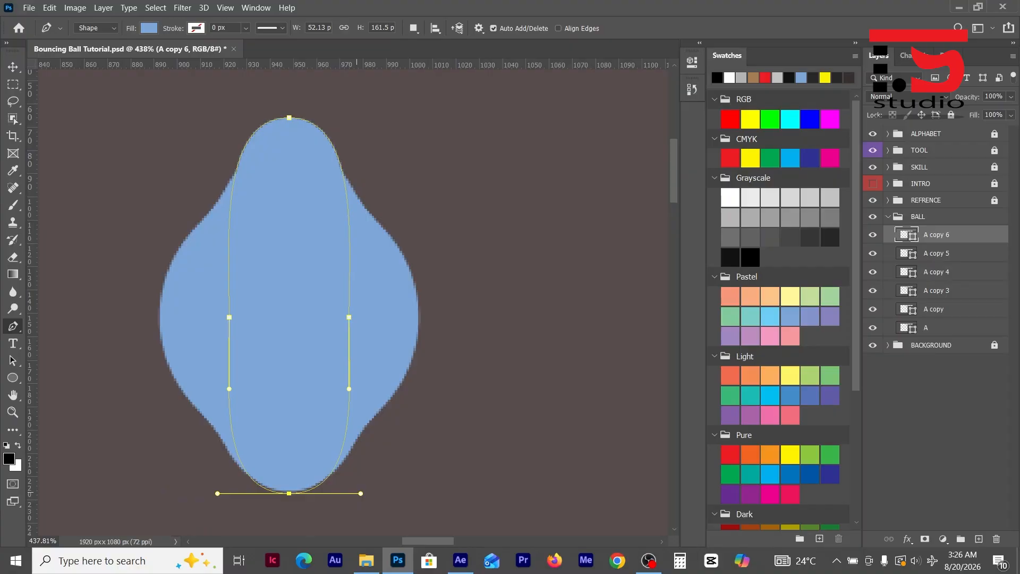
{"action": "key", "text": "Down"}
{"action": "key", "text": "Down"}
{"action": "key", "text": "Down"}
{"action": "key", "text": "Down"}
{"action": "key", "text": "Down"}
{"action": "key", "text": "Down"}
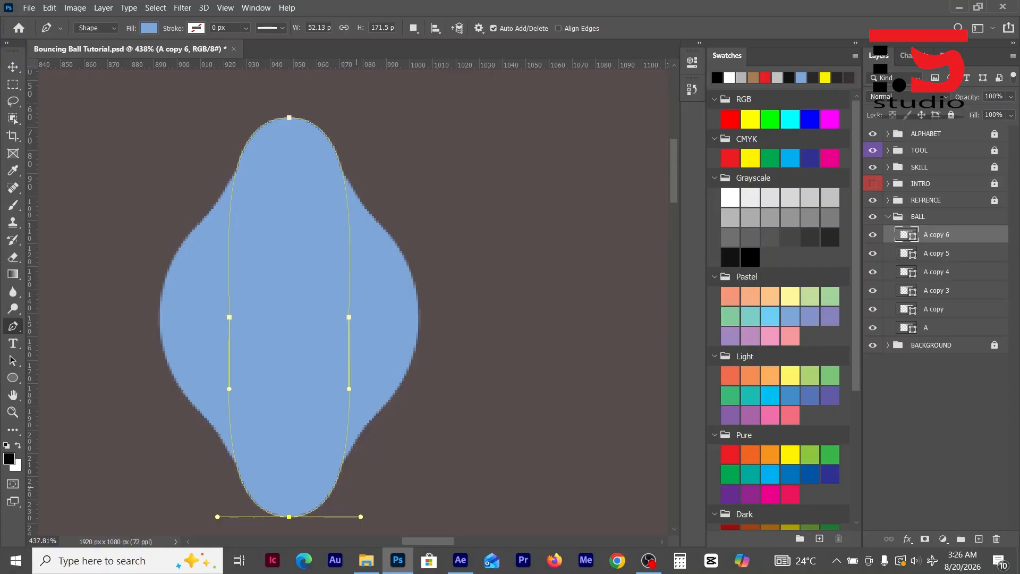
{"action": "key", "text": "Return"}
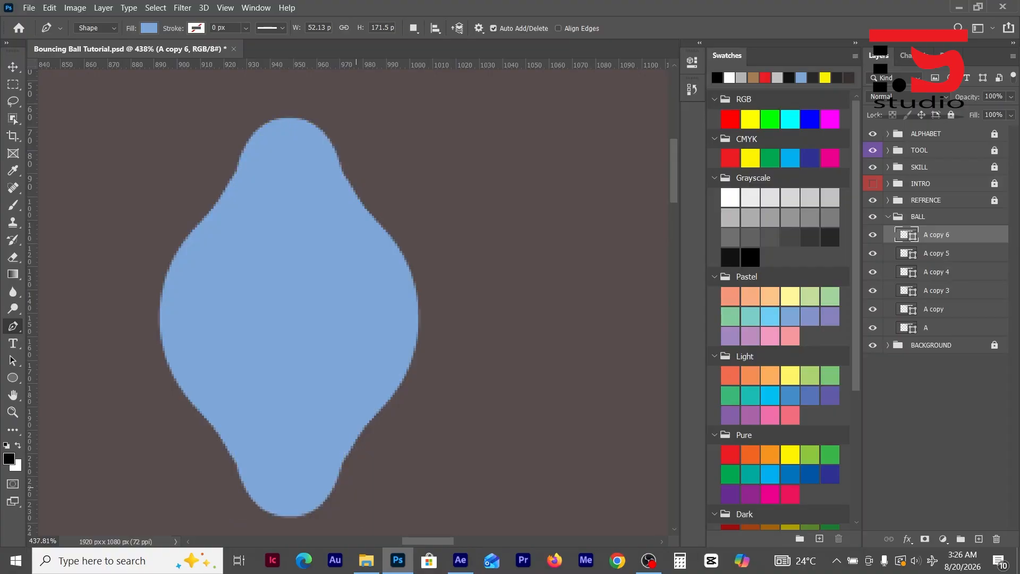
- Rename the two ball copy layers directly above layer A as B and C, going upward
{"action": "key", "text": "v"}
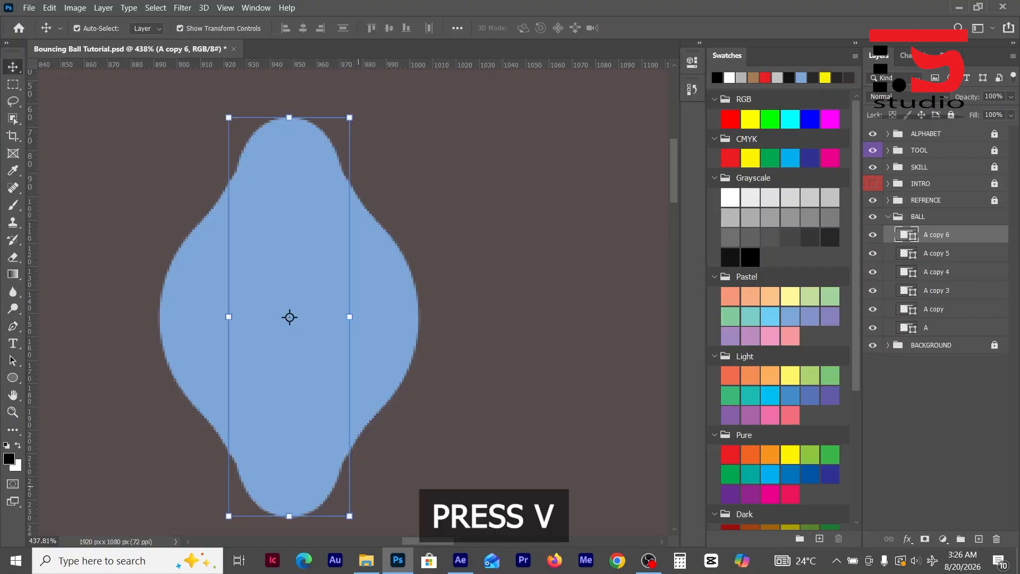
{"action": "scroll", "coordinate": [459, 379], "scroll_direction": "down", "scroll_amount": 8}
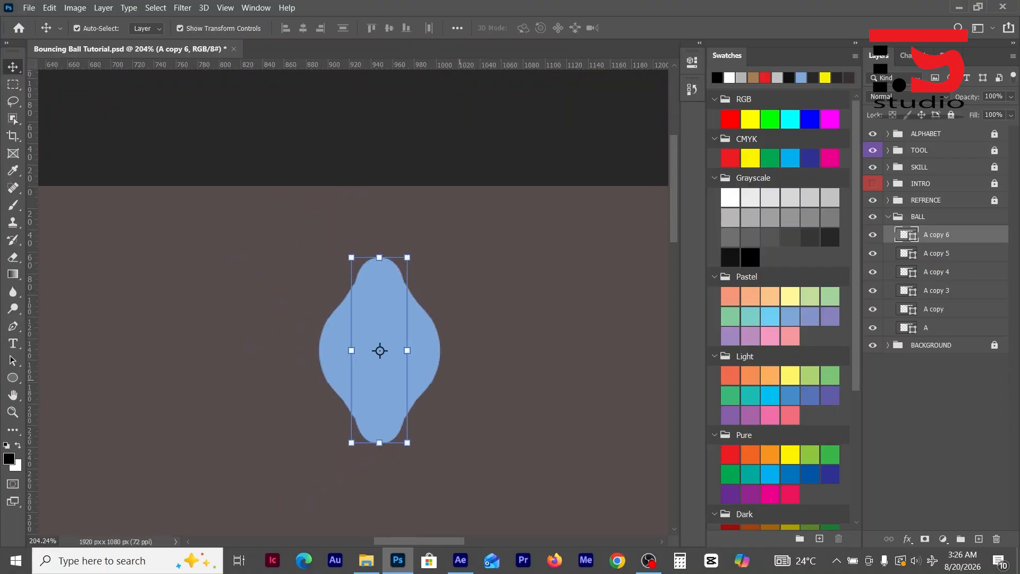
{"action": "key", "text": "ctrl+0"}
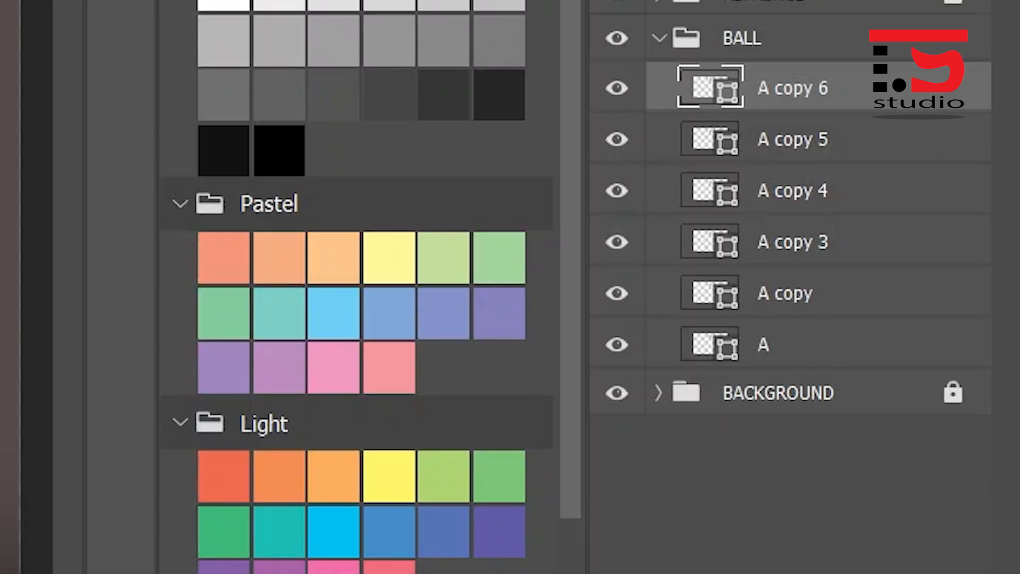
{"action": "double_click", "coordinate": [785, 294]}
{"action": "type", "text": "b"}
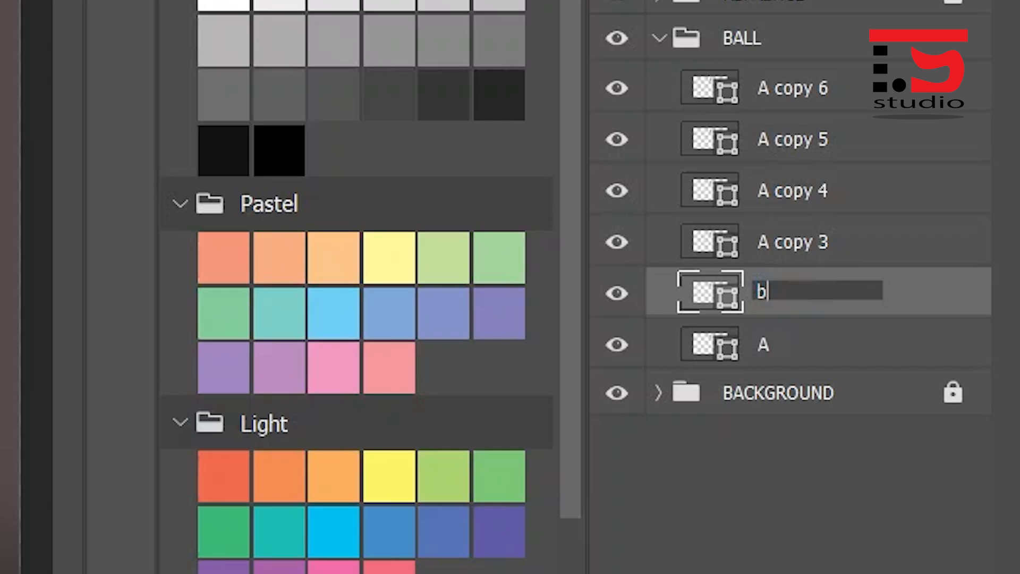
{"action": "key", "text": "BackSpace"}
{"action": "type", "text": "B"}
{"action": "key", "text": "Return"}
{"action": "double_click", "coordinate": [793, 243]}
{"action": "type", "text": "C"}
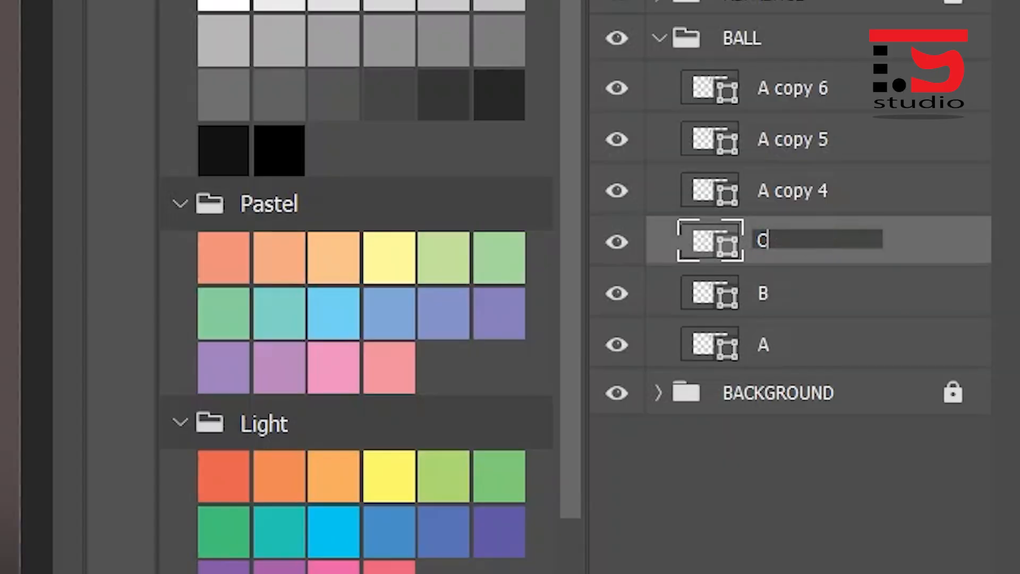
{"action": "key", "text": "Return"}
- Rename the remaining three ball copy layers above C as D, E and F, going upward
{"action": "double_click", "coordinate": [793, 191]}
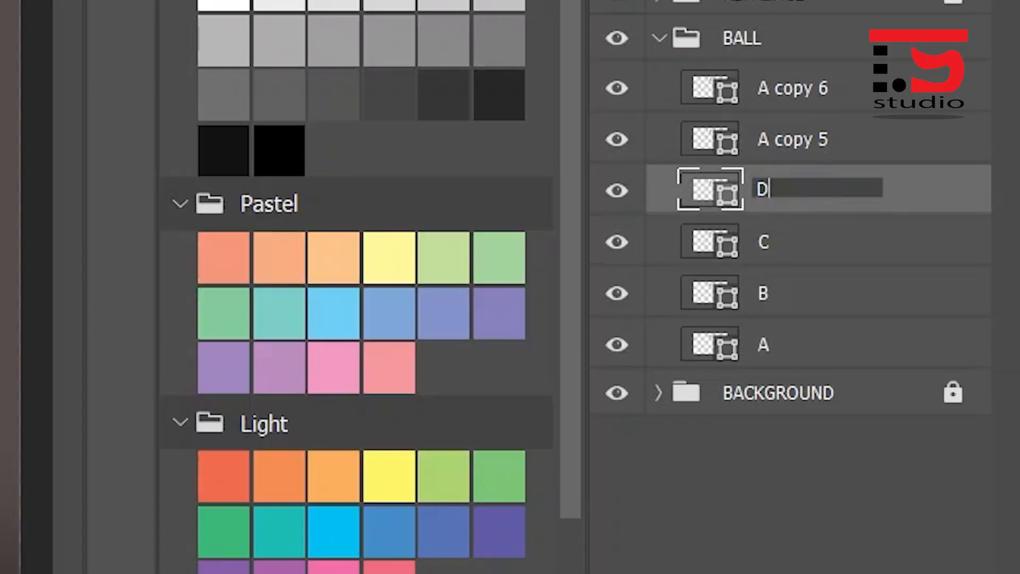
{"action": "key", "text": "shift+Tab"}
{"action": "type", "text": "E"}
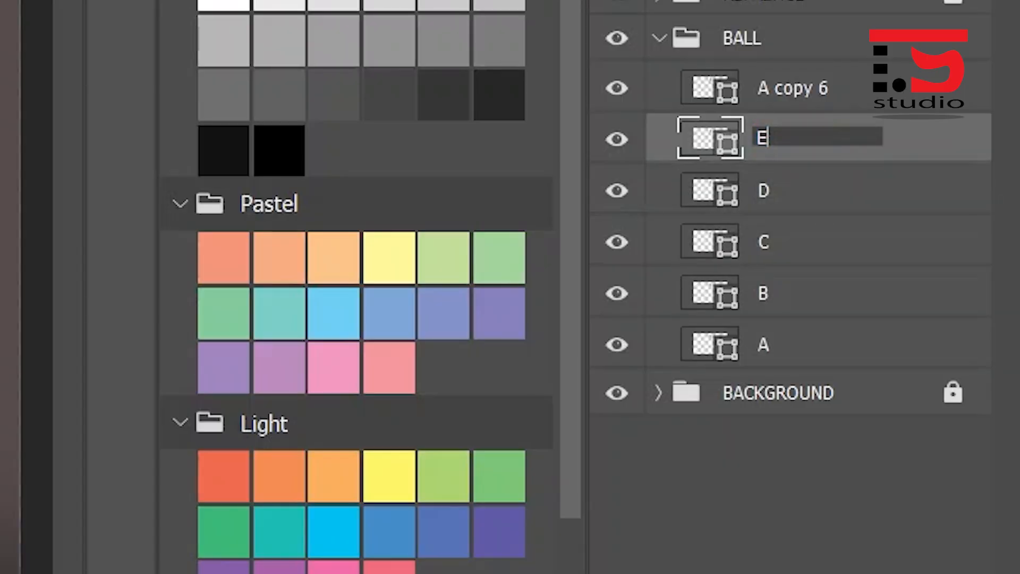
{"action": "key", "text": "shift+Tab"}
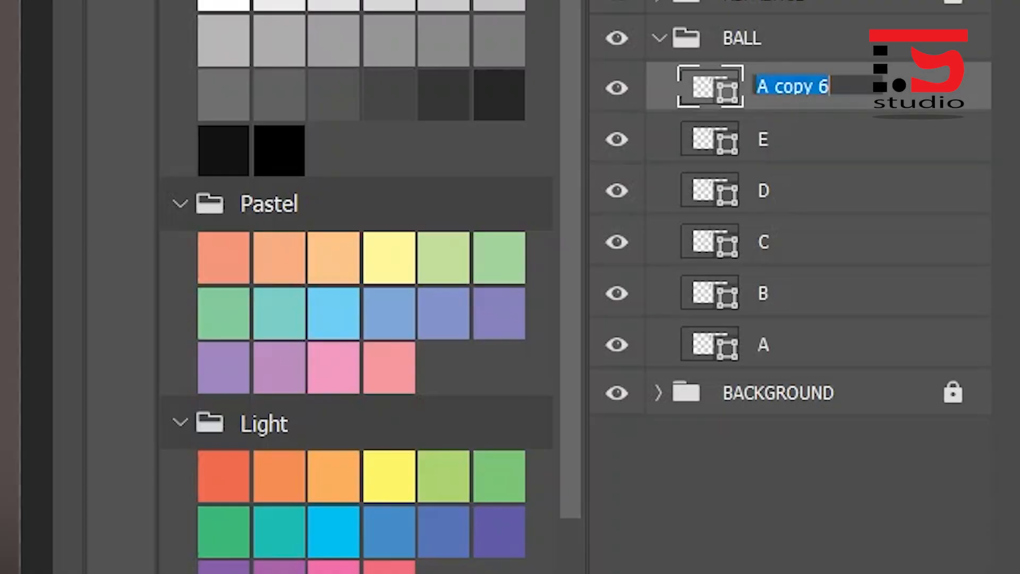
{"action": "type", "text": "F"}
{"action": "key", "text": "Return"}
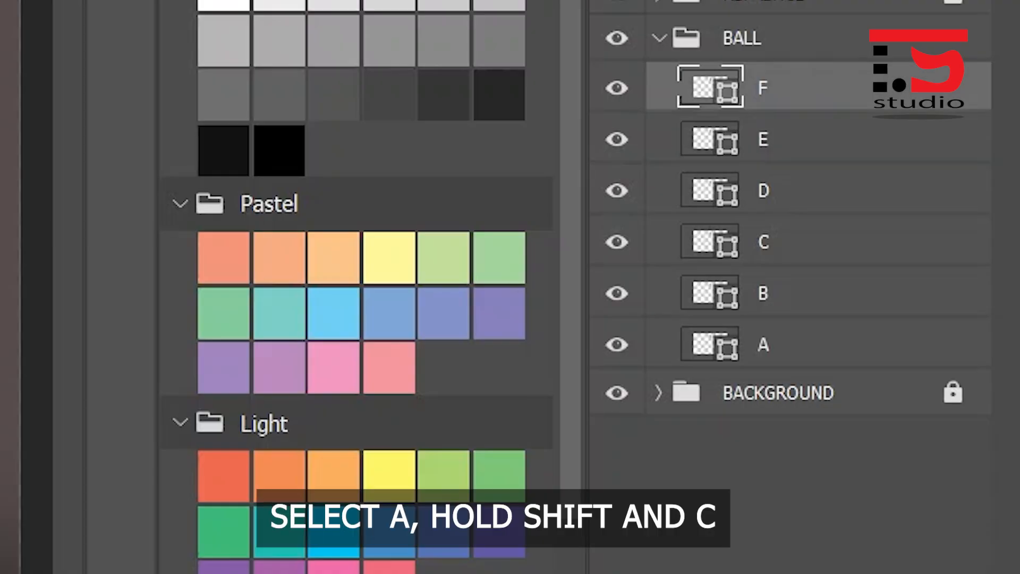
- Duplicate layers A, B and C together and move the three copies below layer A in the BALL group
{"action": "left_click", "coordinate": [797, 344]}
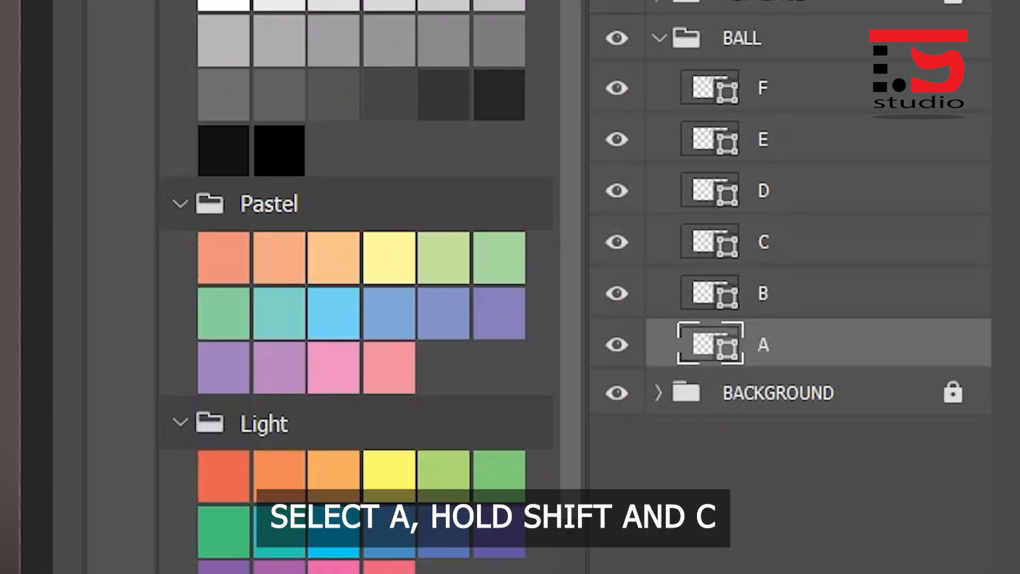
{"action": "left_click", "coordinate": [798, 242], "text": "shift"}
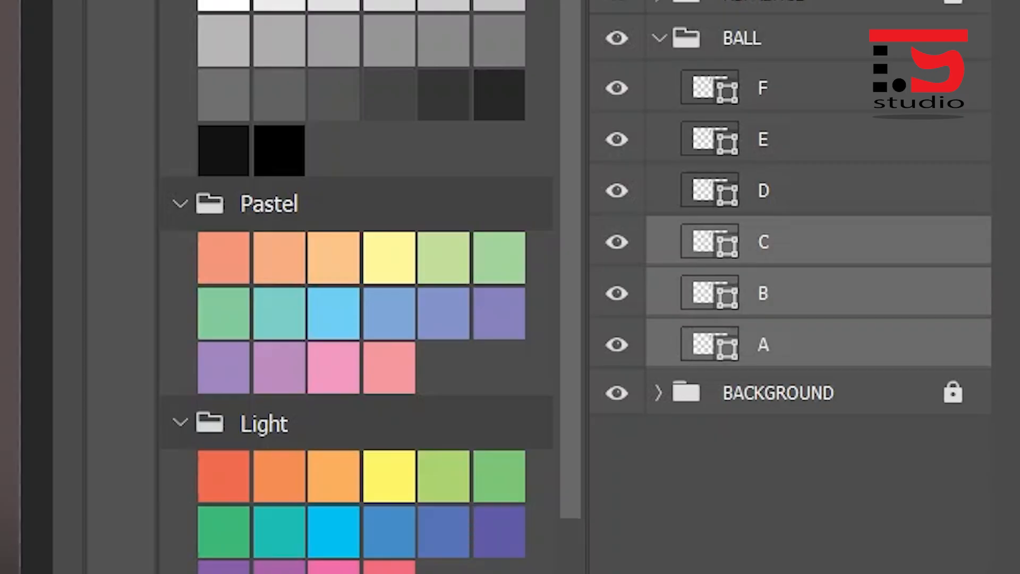
{"action": "key", "text": "ctrl+j"}
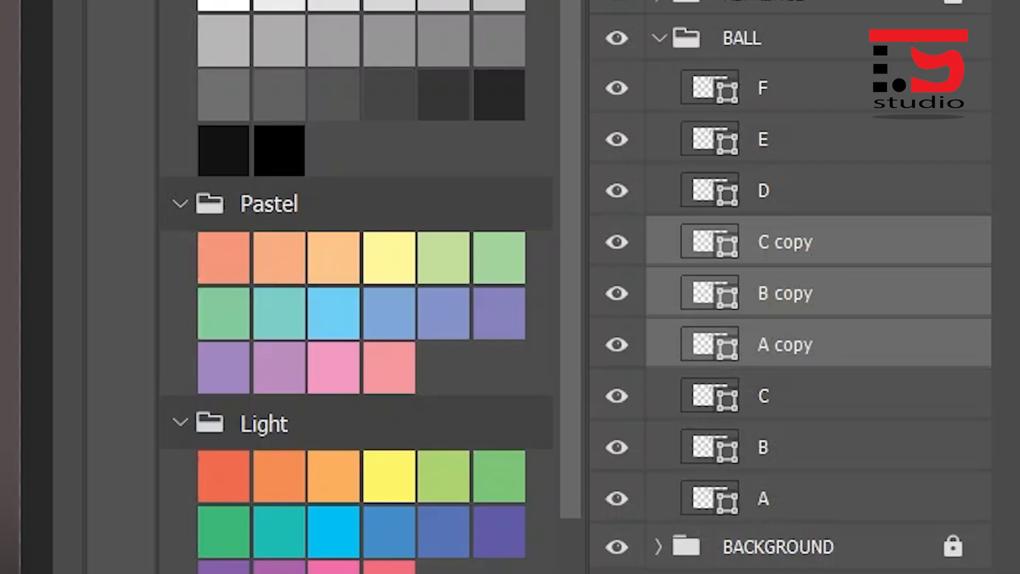
{"action": "left_click_drag", "start_coordinate": [786, 293], "coordinate": [786, 452]}
- Give the A, B and C copy layers a blue colour label and hide all three
{"action": "right_click", "coordinate": [852, 449]}
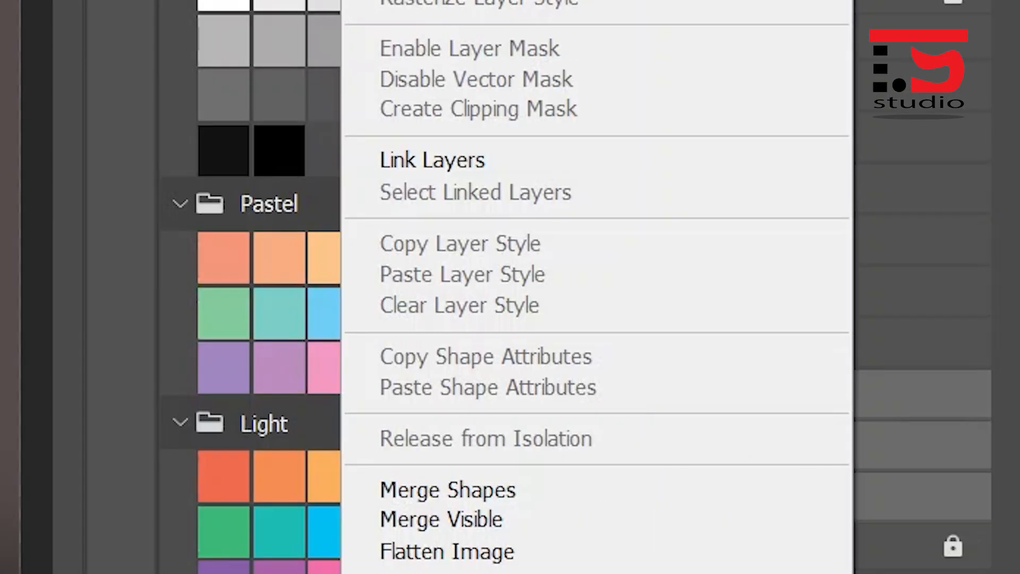
{"action": "left_click", "coordinate": [595, 375]}
{"action": "left_click_drag", "start_coordinate": [617, 396], "coordinate": [617, 498]}
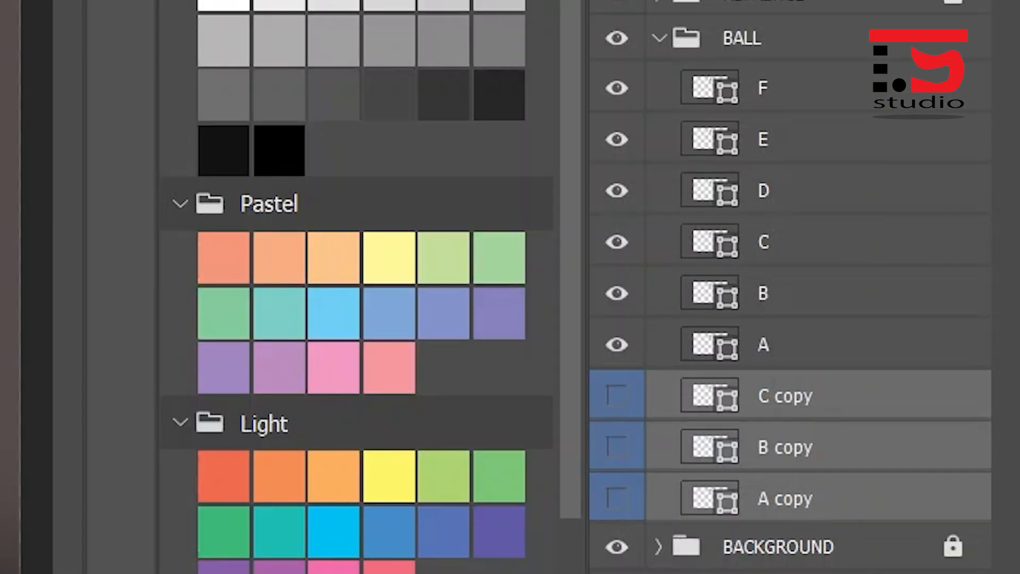
- Move ball F straight down beside the F 12 label and ball E down beside the E6 label
{"action": "left_click", "coordinate": [819, 88]}
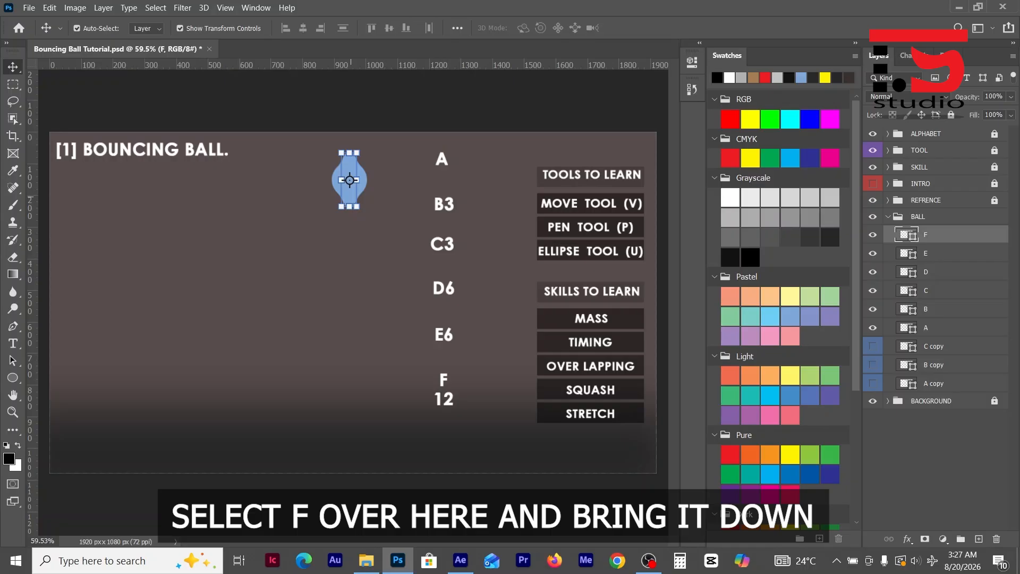
{"action": "left_click_drag", "start_coordinate": [351, 197], "coordinate": [350, 369]}
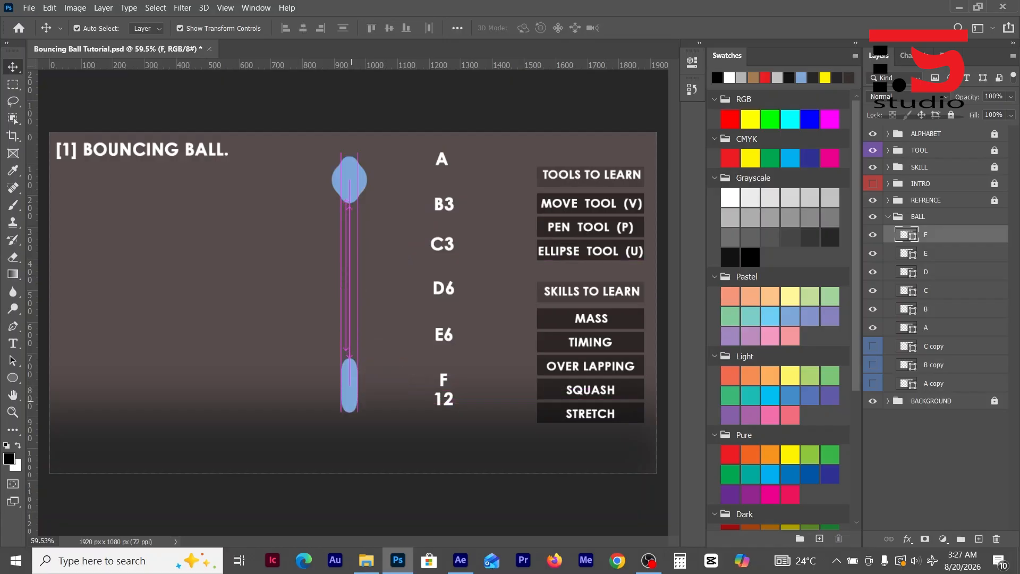
{"action": "left_click", "coordinate": [351, 177]}
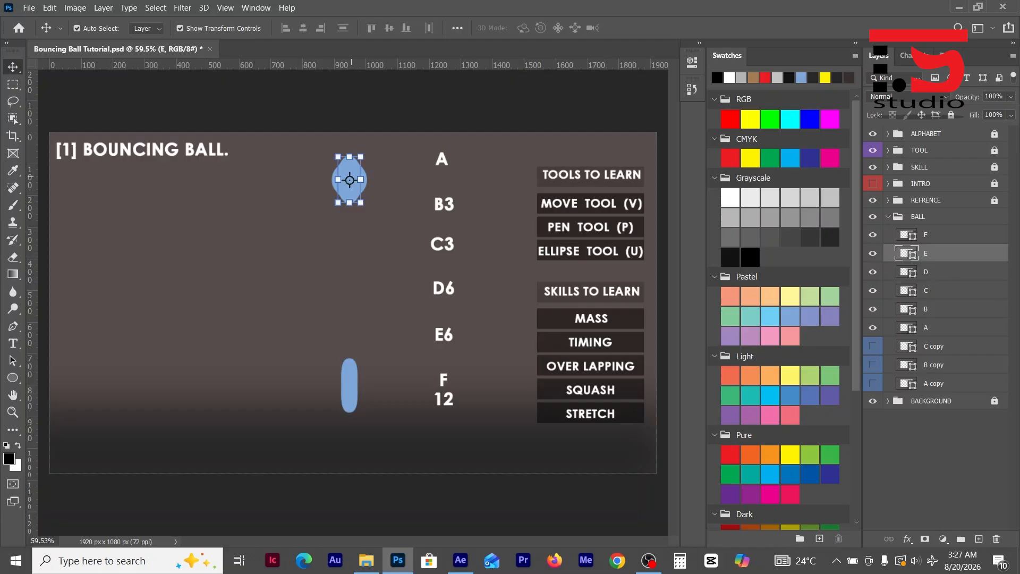
{"action": "left_click_drag", "start_coordinate": [350, 179], "coordinate": [350, 331]}
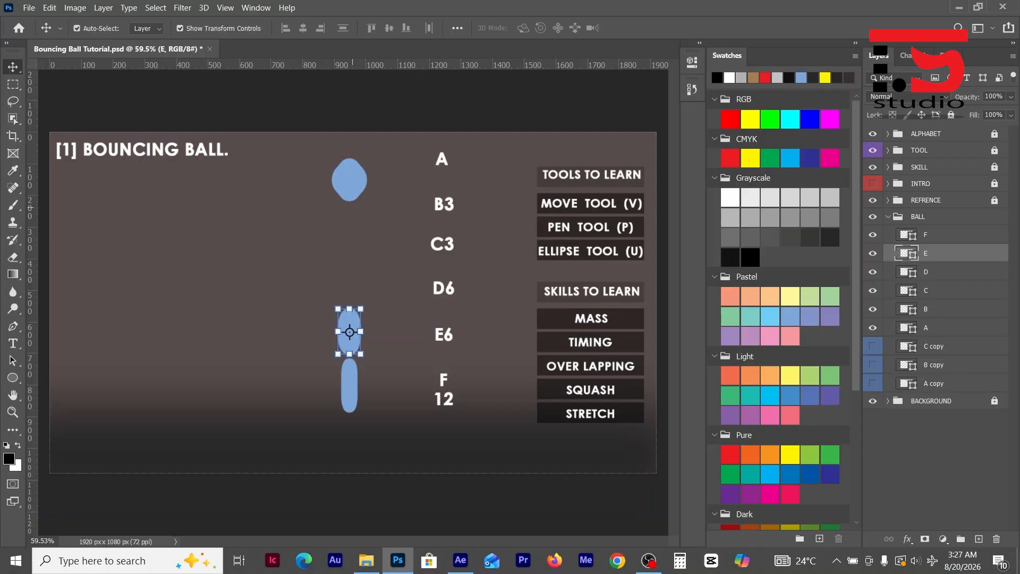
- Move balls D, C and B straight down from the stack, spacing them vertically between ball A and ball E
{"action": "left_click", "coordinate": [351, 189]}
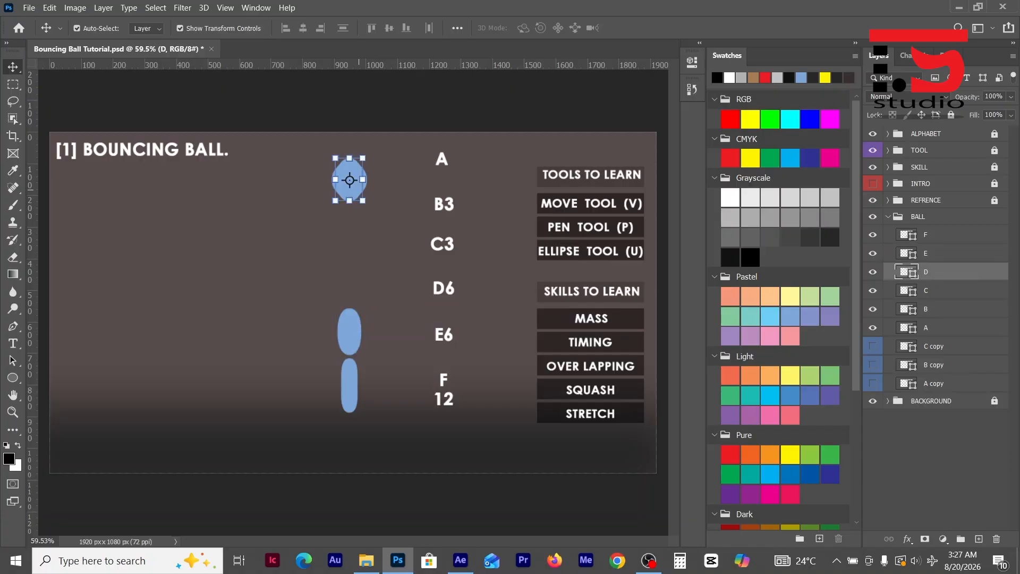
{"action": "left_click_drag", "start_coordinate": [350, 180], "coordinate": [358, 294]}
{"action": "left_click_drag", "start_coordinate": [349, 180], "coordinate": [357, 248]}
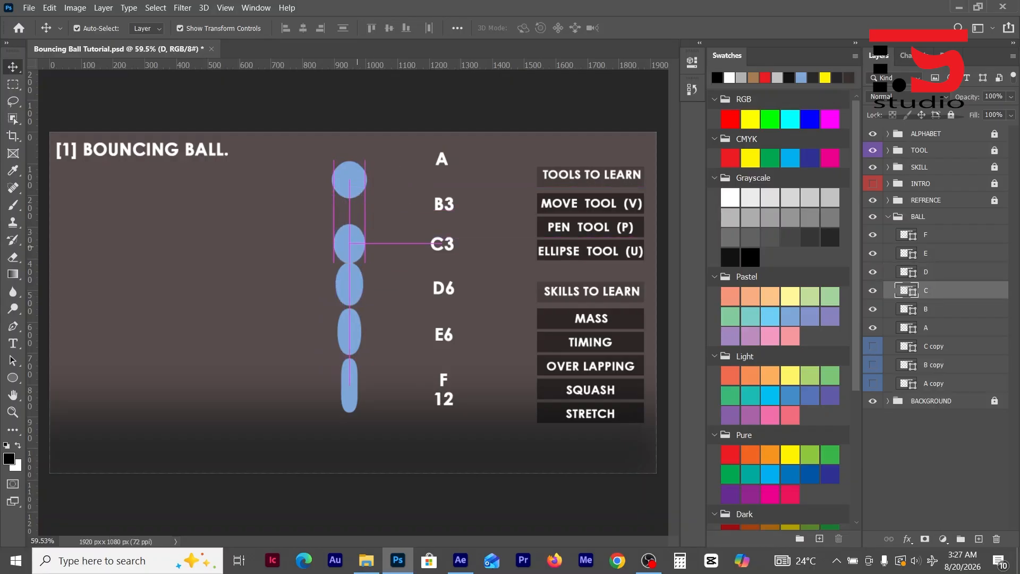
{"action": "left_click_drag", "start_coordinate": [357, 184], "coordinate": [357, 218]}
- Nudge ball B straight down until its upper edge just touches the lower edge of ball A
{"action": "scroll", "coordinate": [347, 186], "scroll_direction": "up", "scroll_amount": 10}
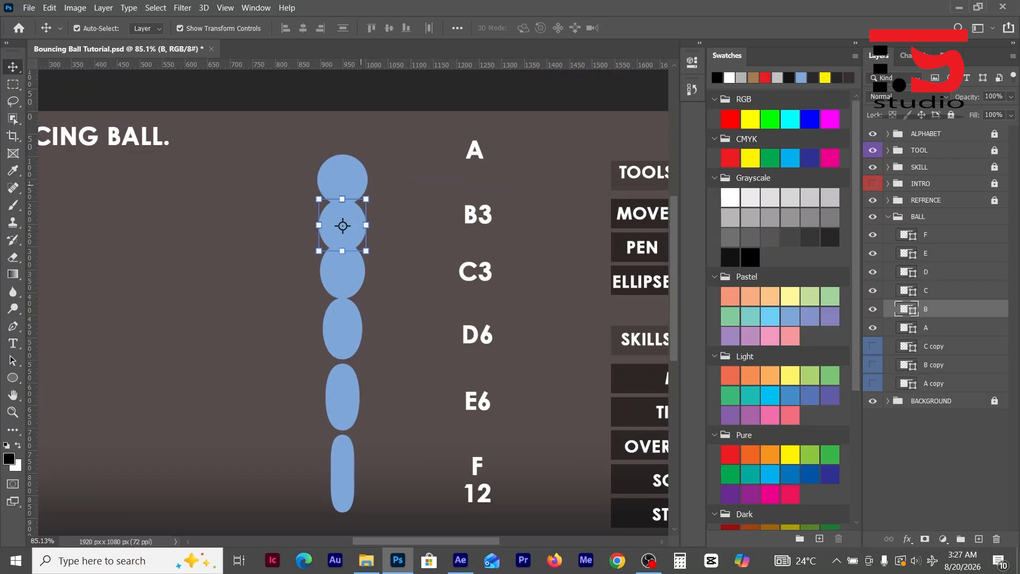
{"action": "scroll", "coordinate": [358, 228], "scroll_direction": "up", "scroll_amount": 7}
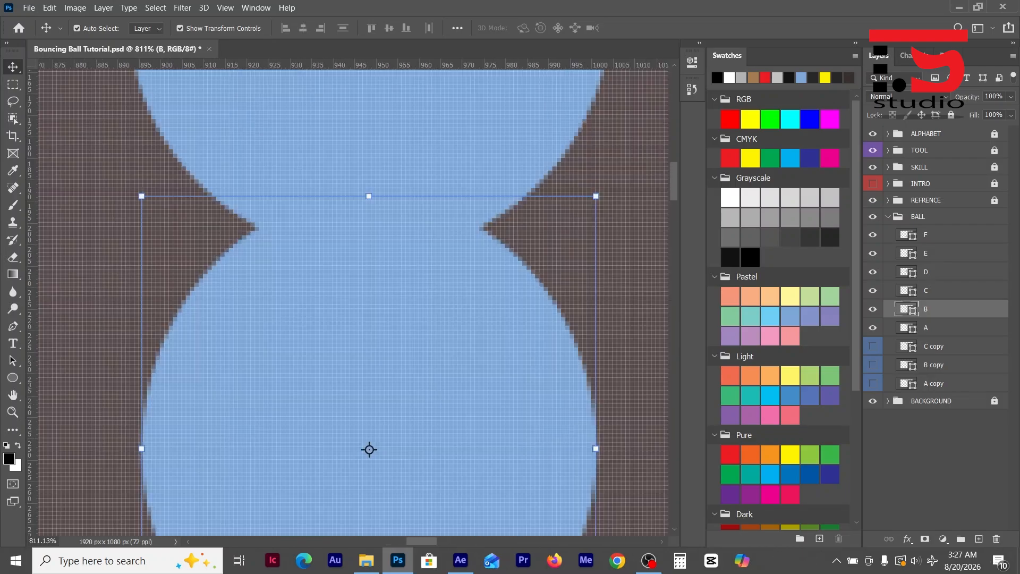
{"action": "left_click_drag", "start_coordinate": [369, 449], "coordinate": [369, 506]}
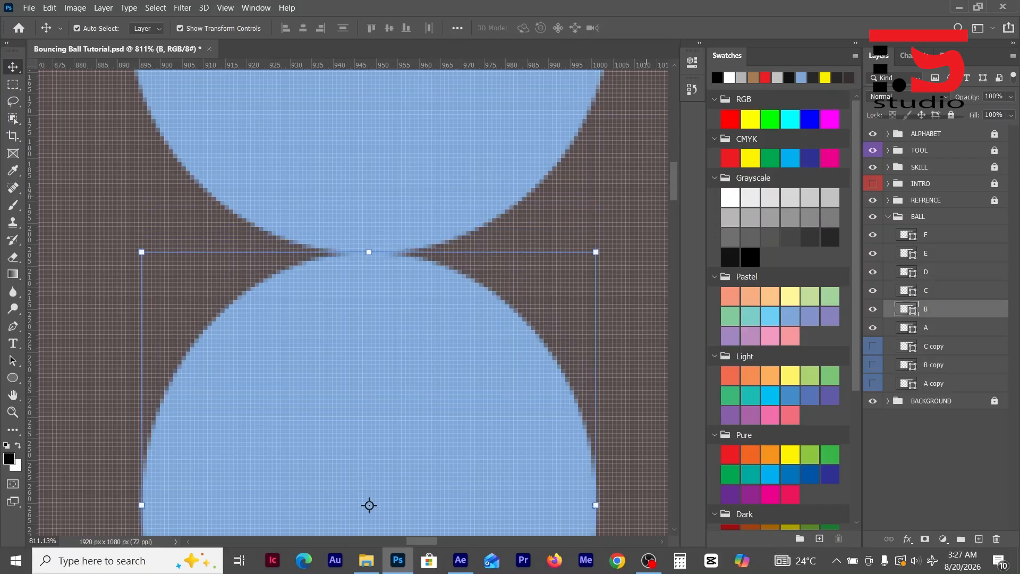
- Shift ball C down to just touch the lower edge of ball B, and ball D down to just touch ball C
{"action": "left_click_drag", "start_coordinate": [369, 505], "coordinate": [369, 255]}
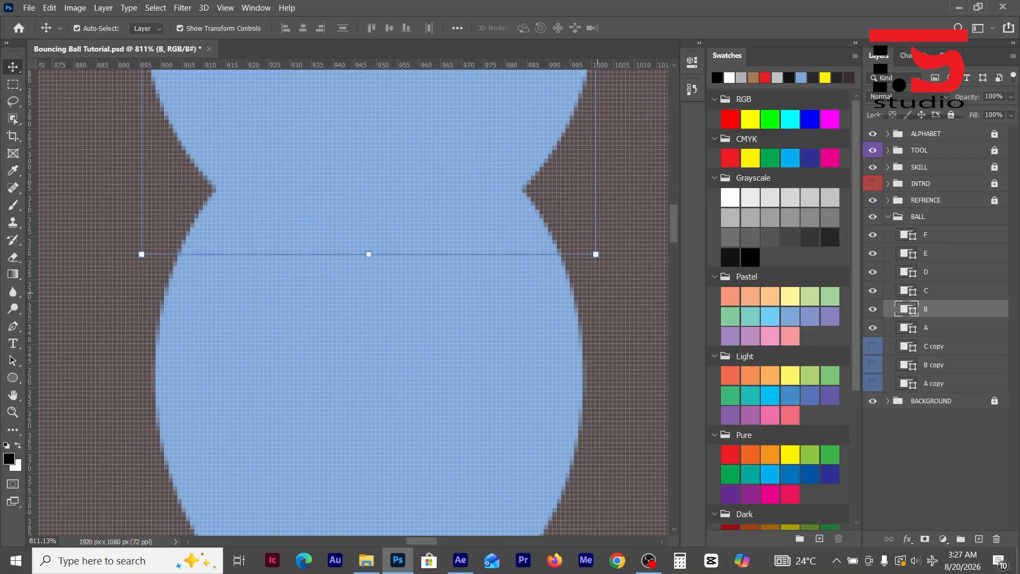
{"action": "left_click", "coordinate": [369, 376]}
{"action": "left_click_drag", "start_coordinate": [369, 376], "coordinate": [369, 120]}
{"action": "scroll", "coordinate": [409, 266], "scroll_direction": "up", "scroll_amount": 5}
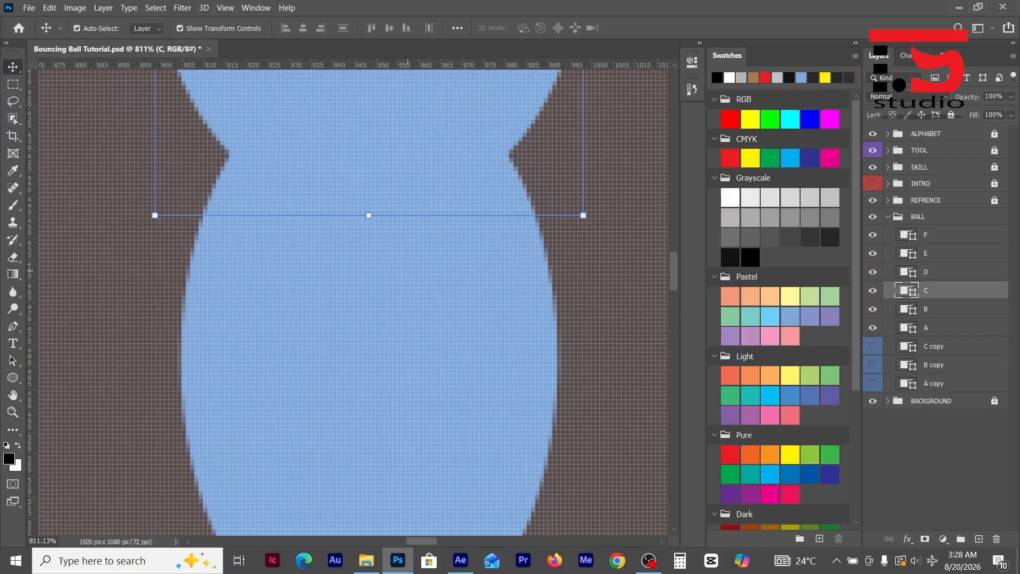
{"action": "left_click", "coordinate": [407, 289]}
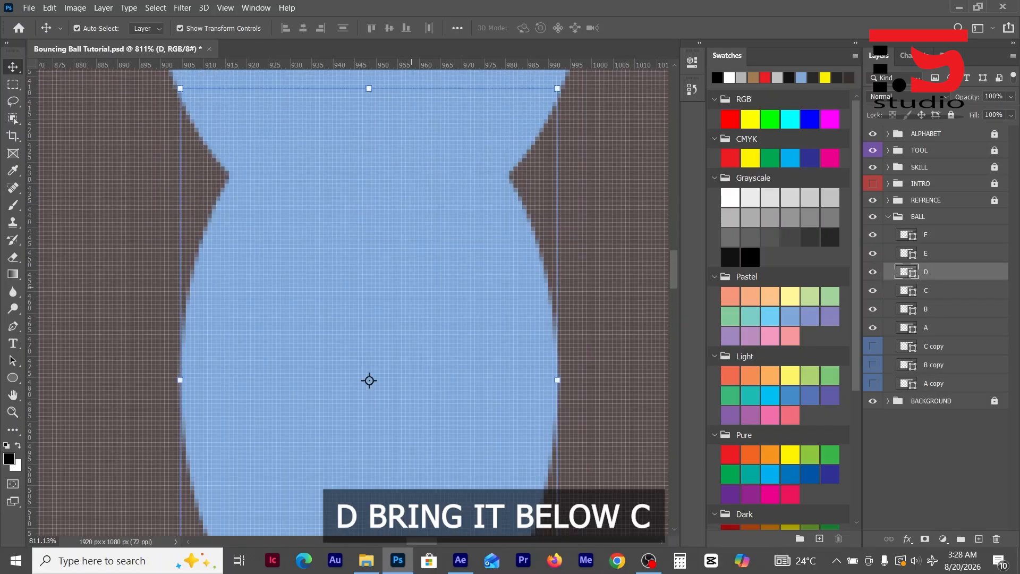
{"action": "left_click_drag", "start_coordinate": [369, 381], "coordinate": [369, 528]}
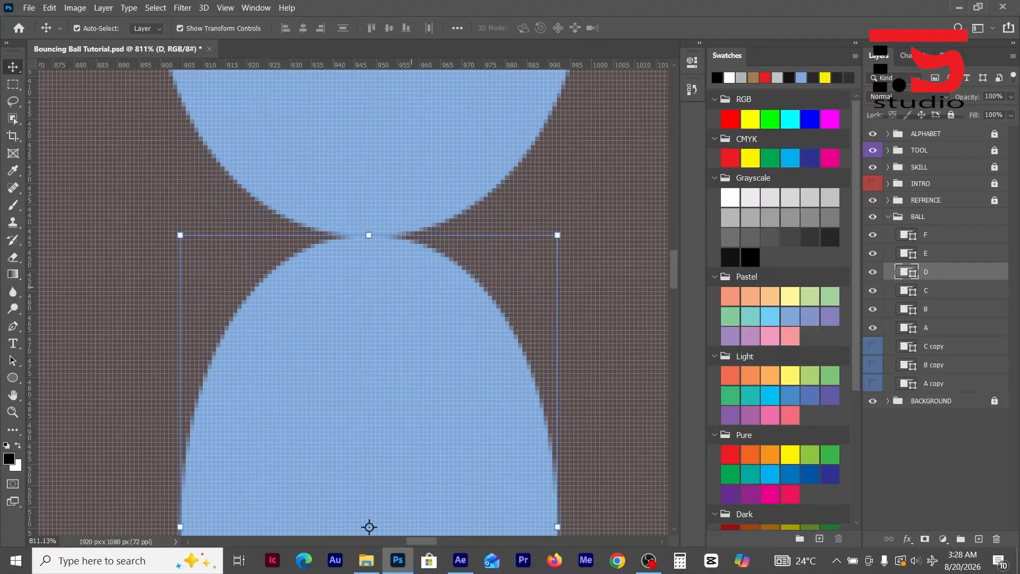
- Nudge ball E straight down until its upper edge just touches the lower edge of ball D
{"action": "scroll", "coordinate": [431, 394], "scroll_direction": "down", "scroll_amount": 6}
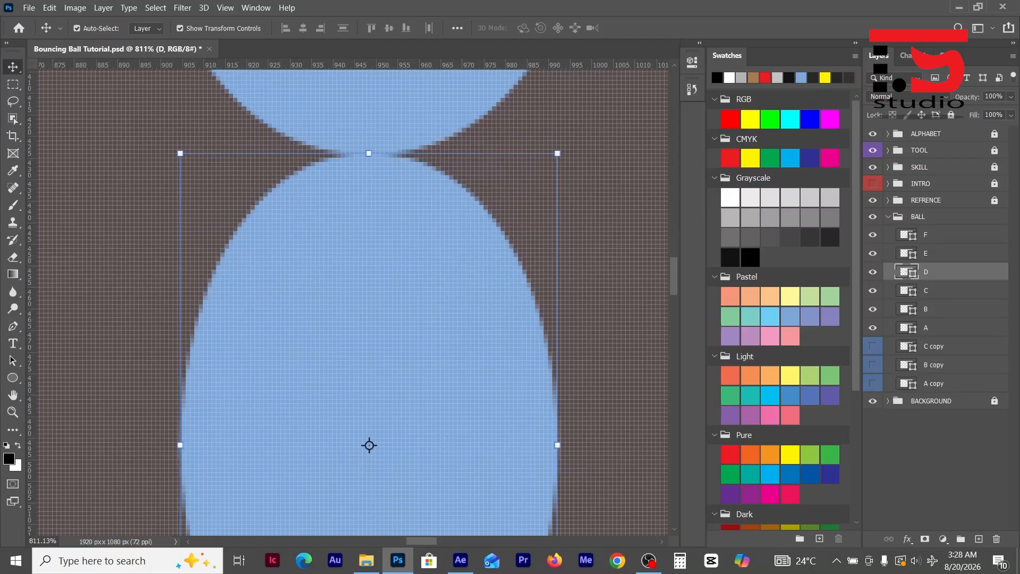
{"action": "left_click", "coordinate": [431, 393]}
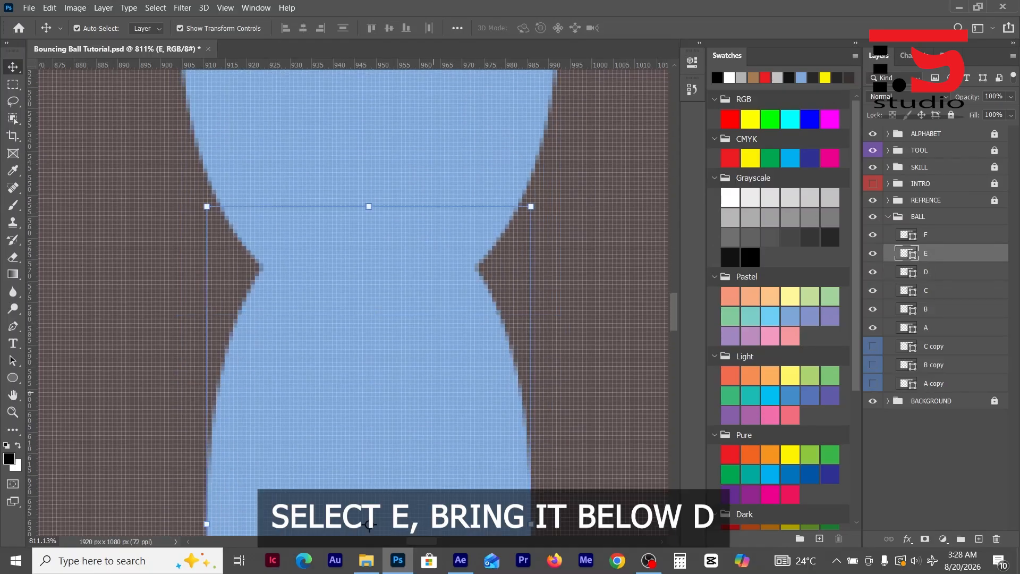
{"action": "key", "text": "Down"}
{"action": "key", "text": "Down"}
{"action": "key", "text": "Down"}
{"action": "key", "text": "Down"}
{"action": "key", "text": "Down"}
{"action": "key", "text": "Down"}
{"action": "key", "text": "Down"}
{"action": "key", "text": "Down"}
{"action": "key", "text": "Down"}
{"action": "key", "text": "Down"}
{"action": "key", "text": "Down"}
{"action": "key", "text": "Down"}
{"action": "key", "text": "Down"}
{"action": "key", "text": "Down"}
{"action": "key", "text": "Down"}
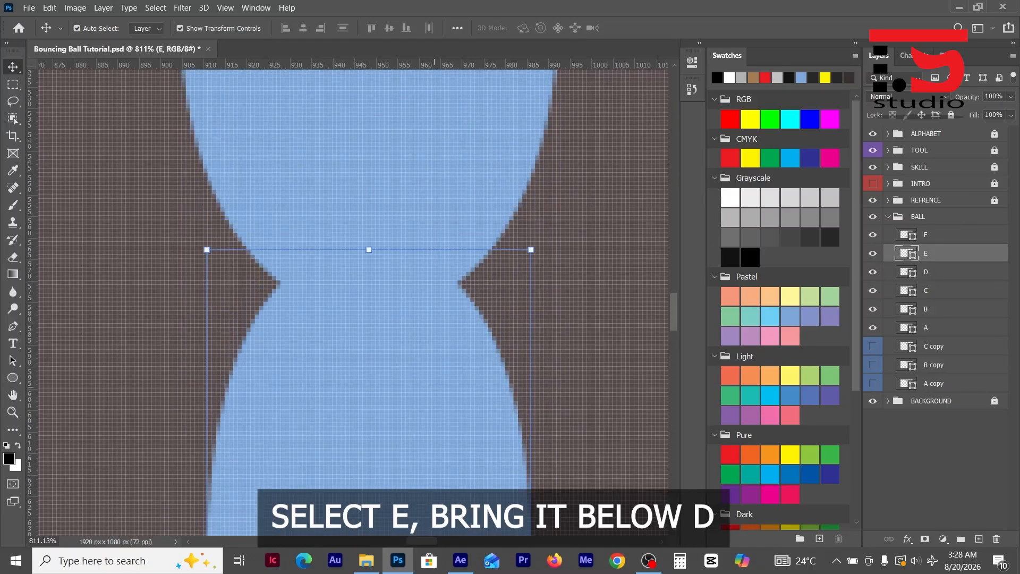
{"action": "key", "text": "Down"}
{"action": "key", "text": "Down"}
{"action": "key", "text": "Down"}
{"action": "key", "text": "Down"}
{"action": "key", "text": "Down"}
{"action": "key", "text": "Down"}
{"action": "key", "text": "Down"}
{"action": "key", "text": "Down"}
{"action": "key", "text": "Down"}
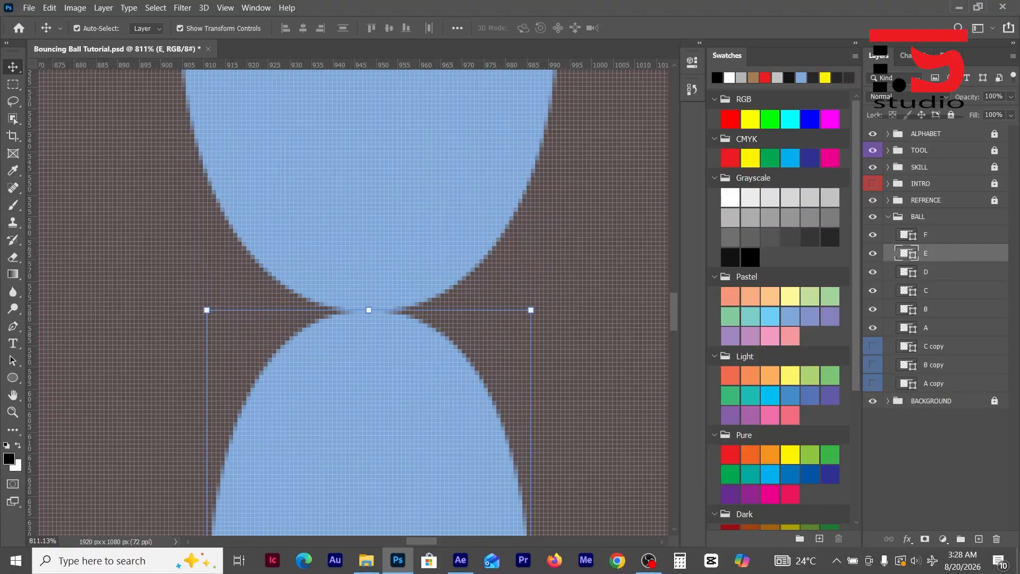
- Nudge ball F down until it just touches the lower edge of ball E, and deselect it with the whole canvas in view
{"action": "scroll", "coordinate": [351, 297], "scroll_direction": "down", "scroll_amount": 3}
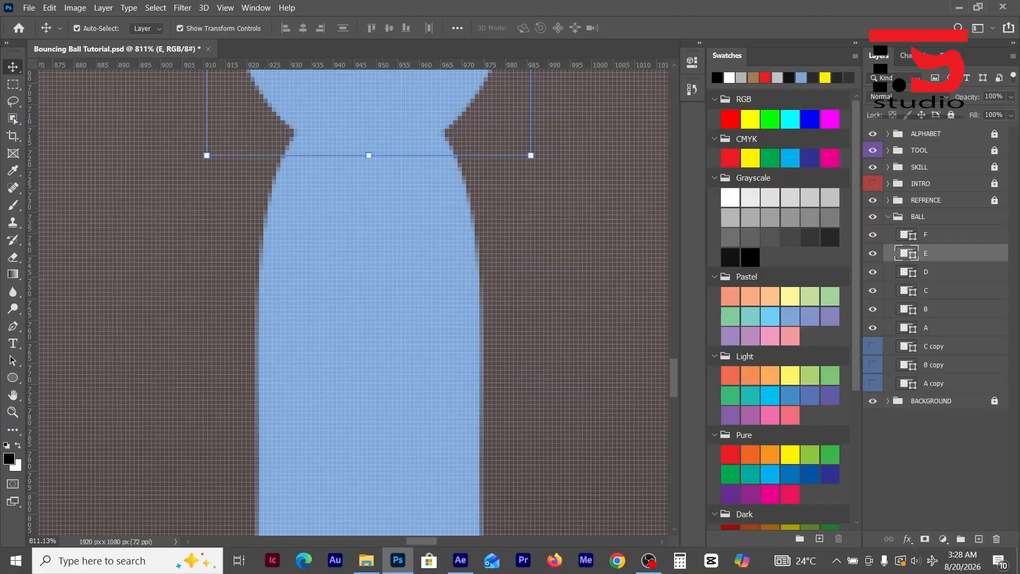
{"action": "left_click", "coordinate": [408, 336]}
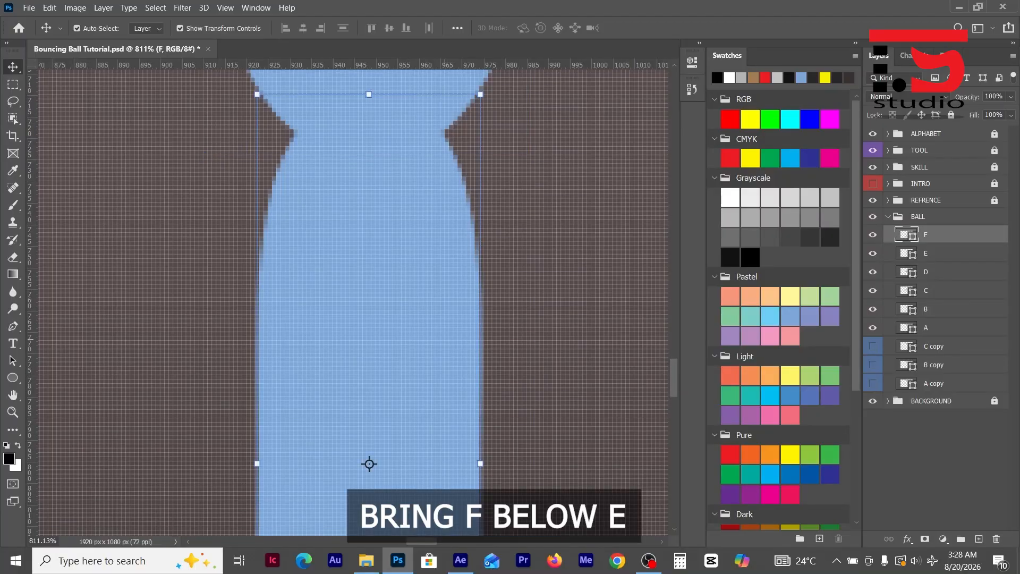
{"action": "scroll", "coordinate": [457, 341], "scroll_direction": "up", "scroll_amount": 1}
{"action": "key", "text": "Down"}
{"action": "key", "text": "Down"}
{"action": "key", "text": "Down"}
{"action": "key", "text": "Down"}
{"action": "key", "text": "Down"}
{"action": "key", "text": "Down"}
{"action": "key", "text": "Down"}
{"action": "key", "text": "Down"}
{"action": "key", "text": "Down"}
{"action": "key", "text": "Down"}
{"action": "key", "text": "Down"}
{"action": "key", "text": "Down"}
{"action": "key", "text": "Down"}
{"action": "key", "text": "Down"}
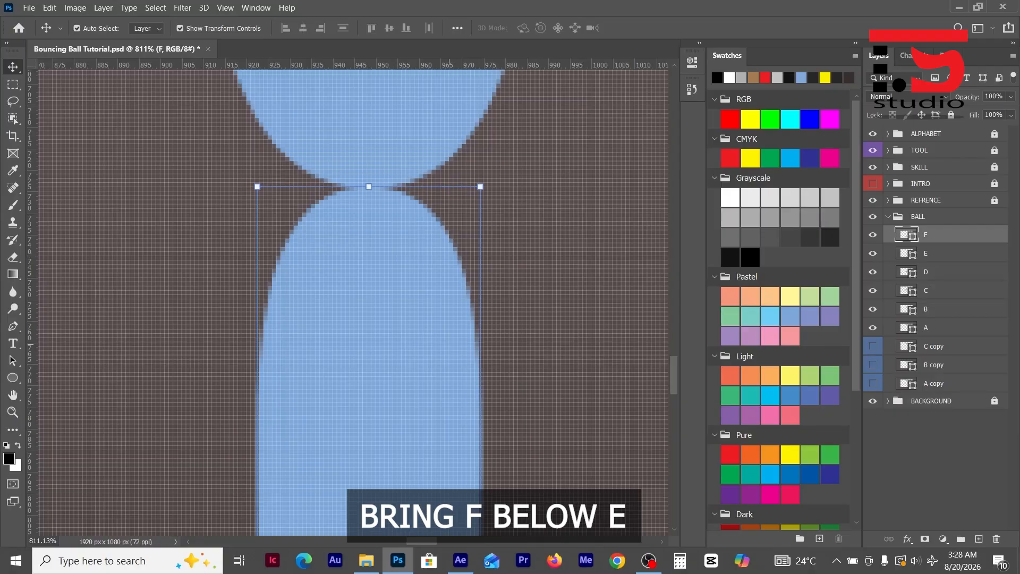
{"action": "key", "text": "ctrl+0"}
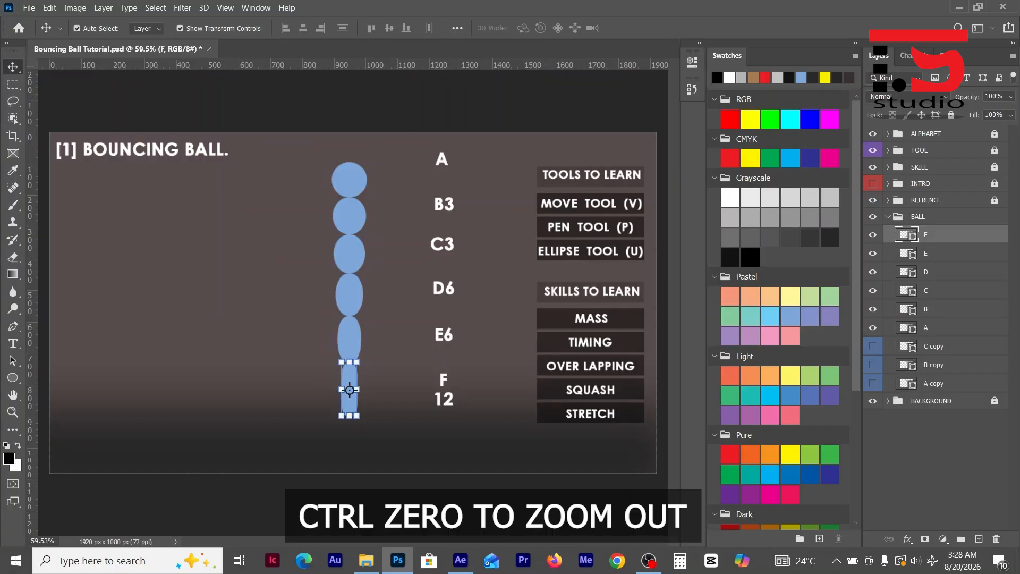
{"action": "left_click", "coordinate": [544, 97]}
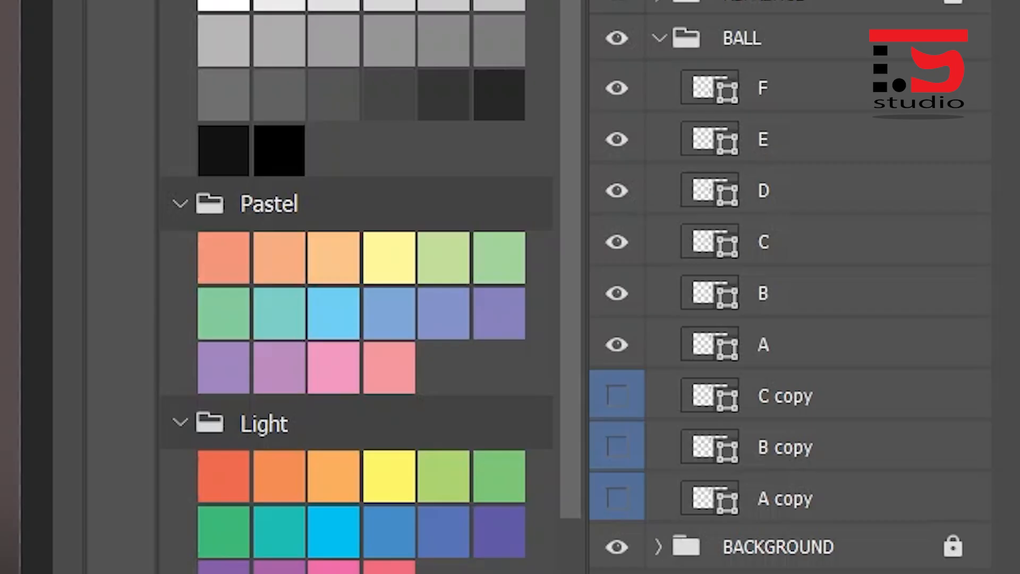
- Reorder the BALL group so layer B sits below layer A and layer C directly below B
{"action": "left_click", "coordinate": [764, 294]}
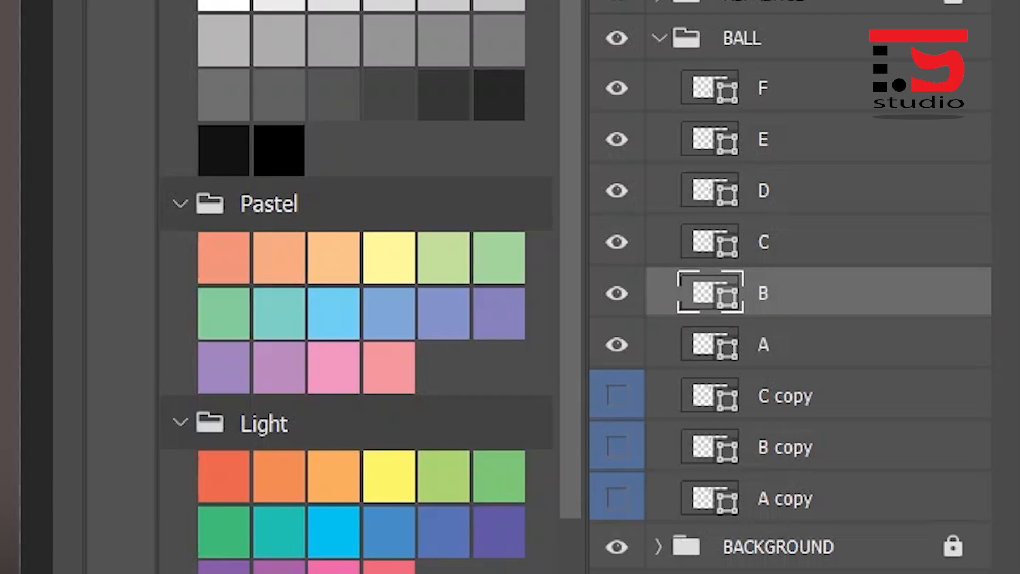
{"action": "left_click_drag", "start_coordinate": [712, 294], "coordinate": [712, 369]}
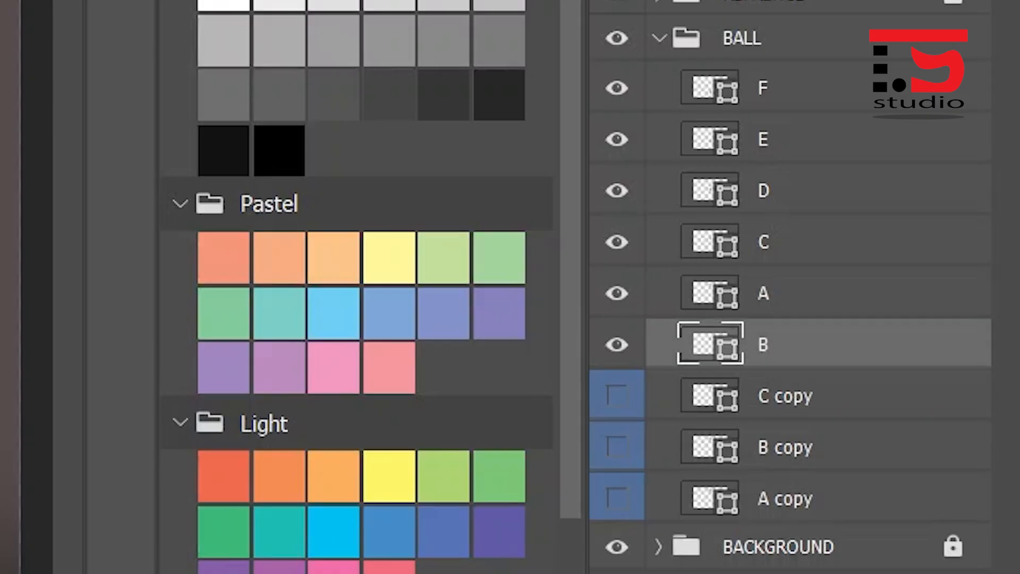
{"action": "left_click", "coordinate": [764, 243]}
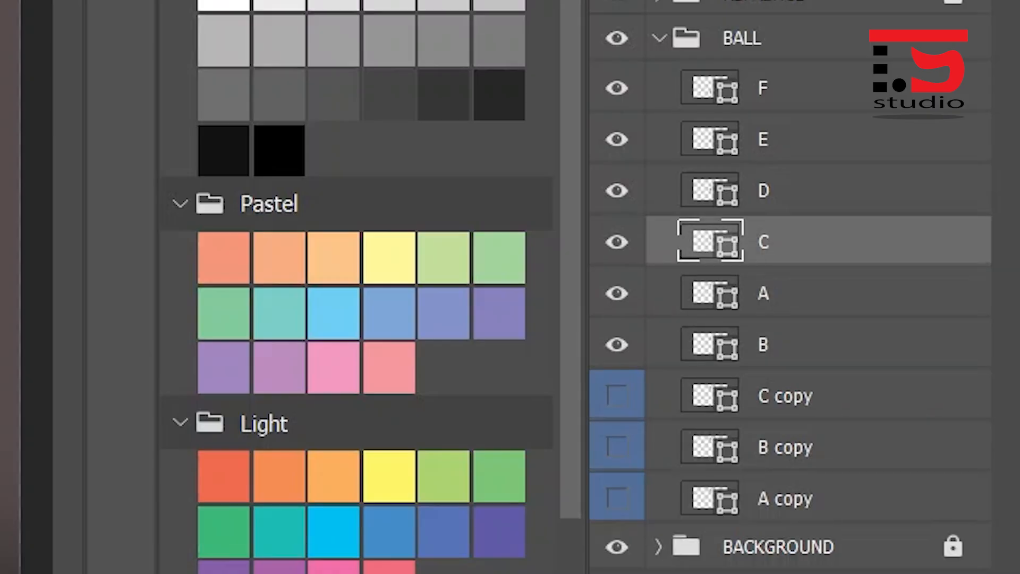
{"action": "left_click_drag", "start_coordinate": [712, 242], "coordinate": [712, 369]}
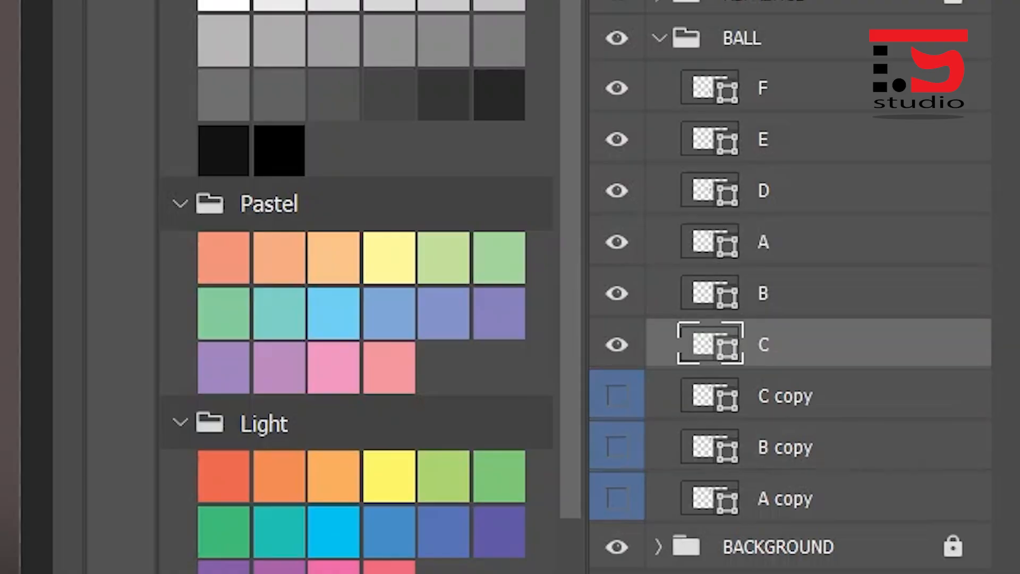
- Move layers D, E and F below layer C in that order, directly above the C copy layer
{"action": "left_click", "coordinate": [764, 191]}
{"action": "left_click_drag", "start_coordinate": [712, 191], "coordinate": [712, 364]}
{"action": "left_click", "coordinate": [763, 139]}
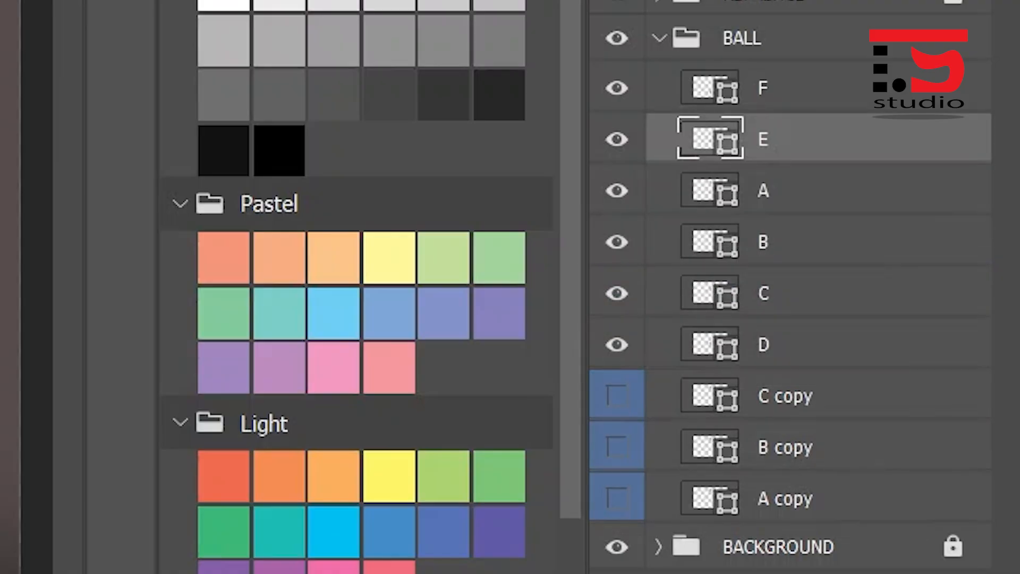
{"action": "left_click_drag", "start_coordinate": [712, 139], "coordinate": [712, 367]}
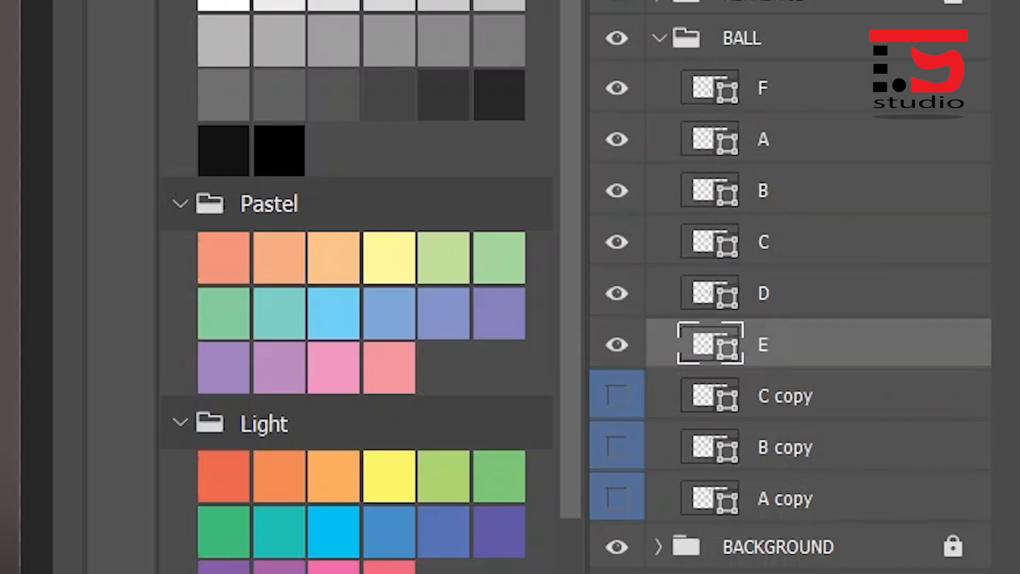
{"action": "left_click", "coordinate": [764, 87]}
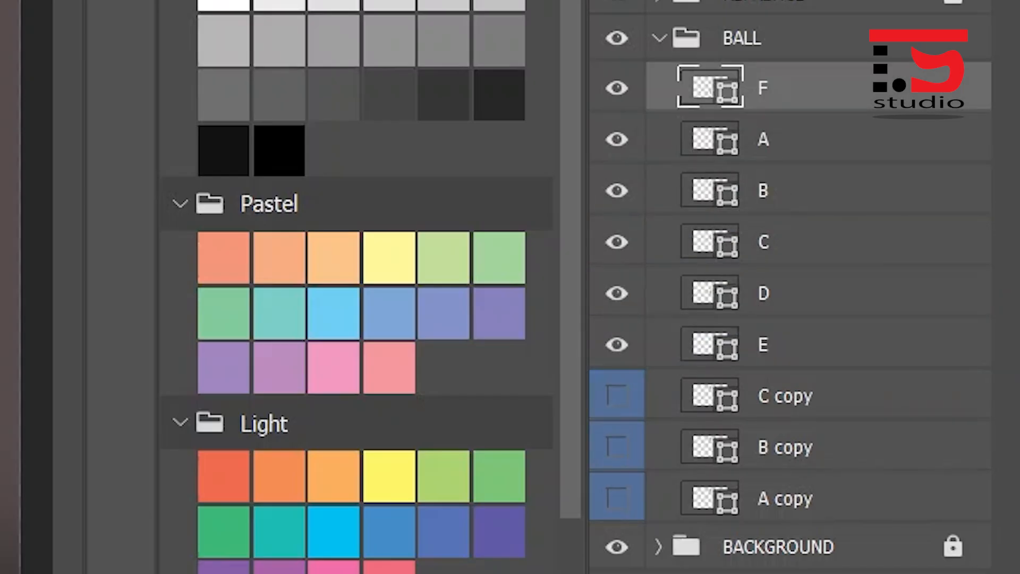
{"action": "left_click_drag", "start_coordinate": [713, 88], "coordinate": [712, 356]}
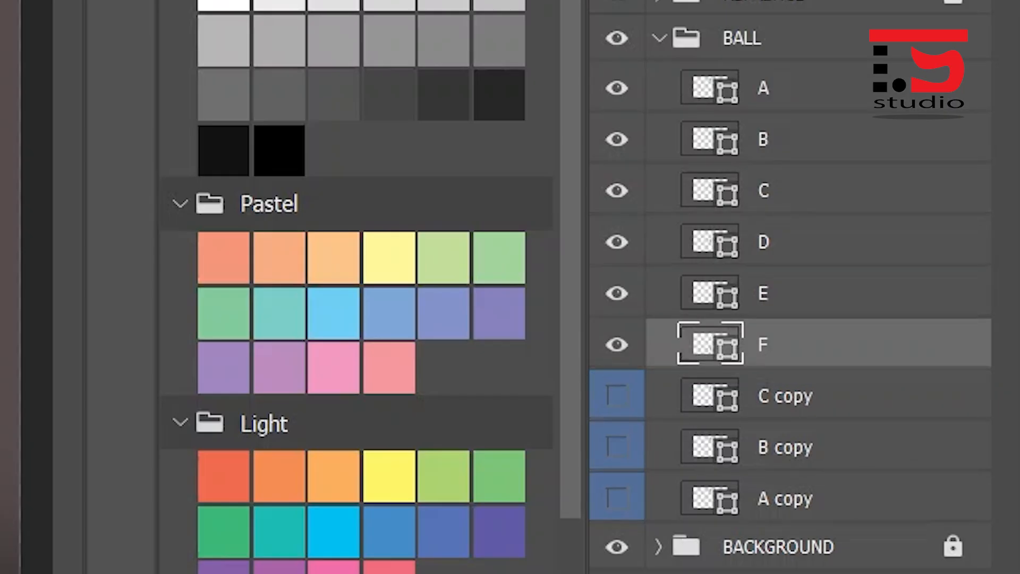
- Duplicate layer F as a layer named G directly below it, and hide layers A to F
{"action": "key", "text": "ctrl+j"}
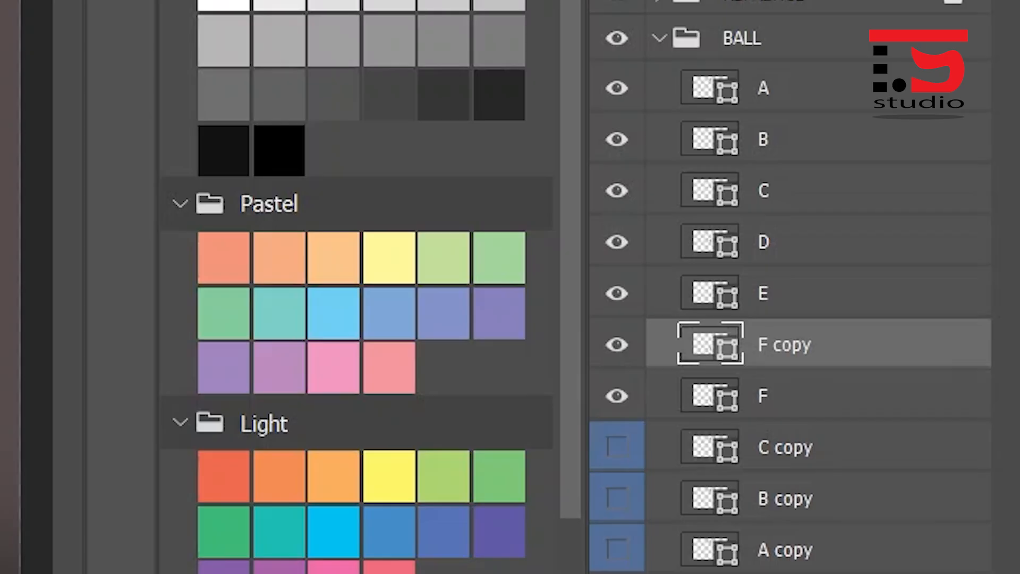
{"action": "left_click_drag", "start_coordinate": [712, 345], "coordinate": [712, 412]}
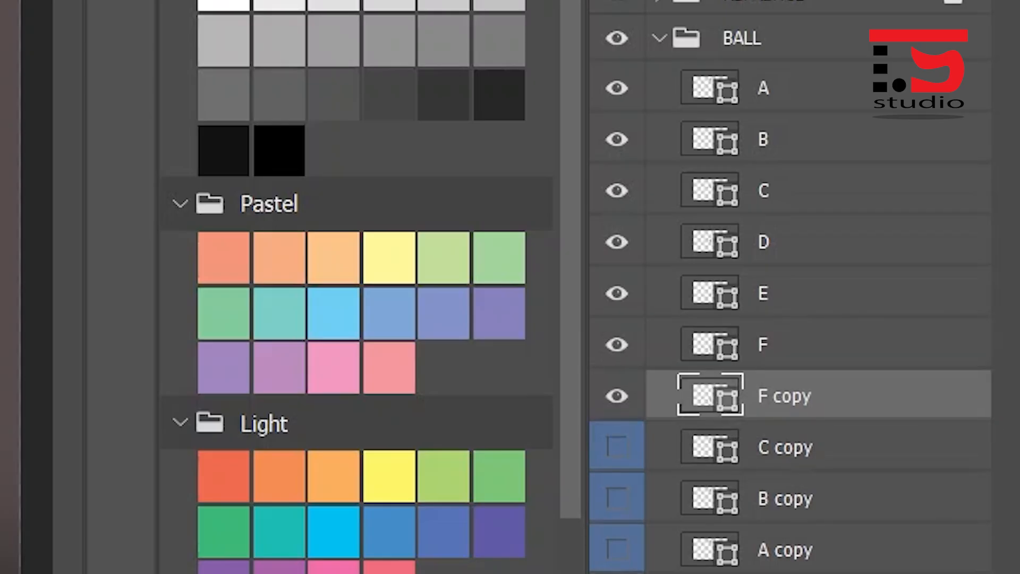
{"action": "double_click", "coordinate": [784, 396]}
{"action": "type", "text": "G"}
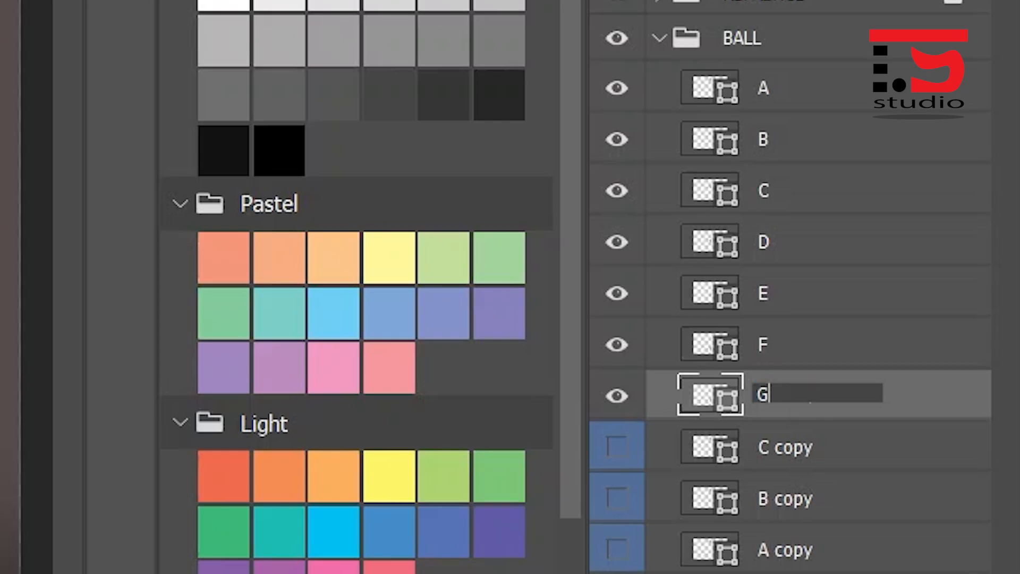
{"action": "key", "text": "Return"}
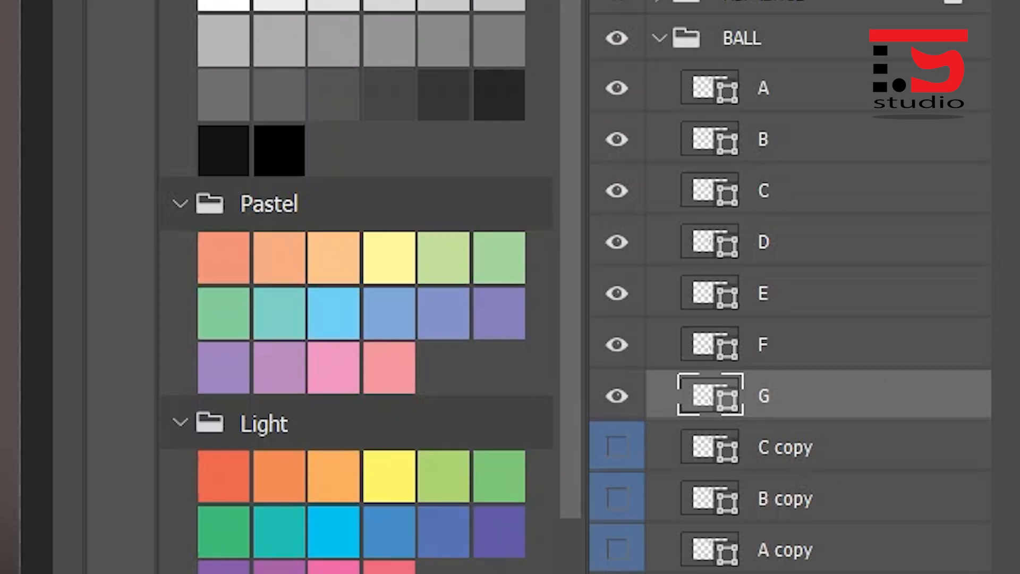
{"action": "left_click_drag", "start_coordinate": [616, 88], "coordinate": [617, 345]}
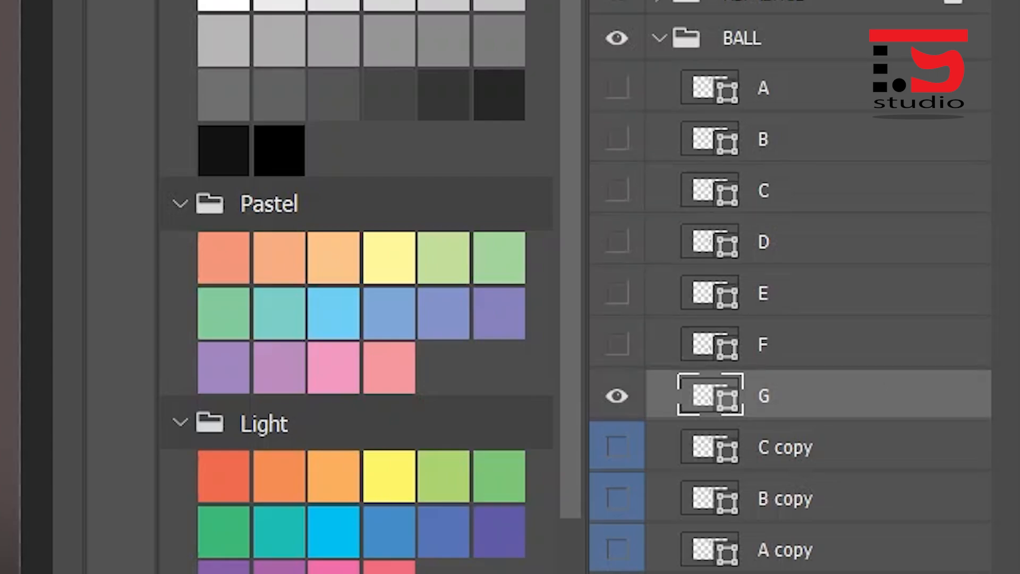
- Rotate ball G by 90 degrees with Free Transform so the stretched shape lies horizontally
{"action": "scroll", "coordinate": [326, 383], "scroll_direction": "up", "scroll_amount": 8}
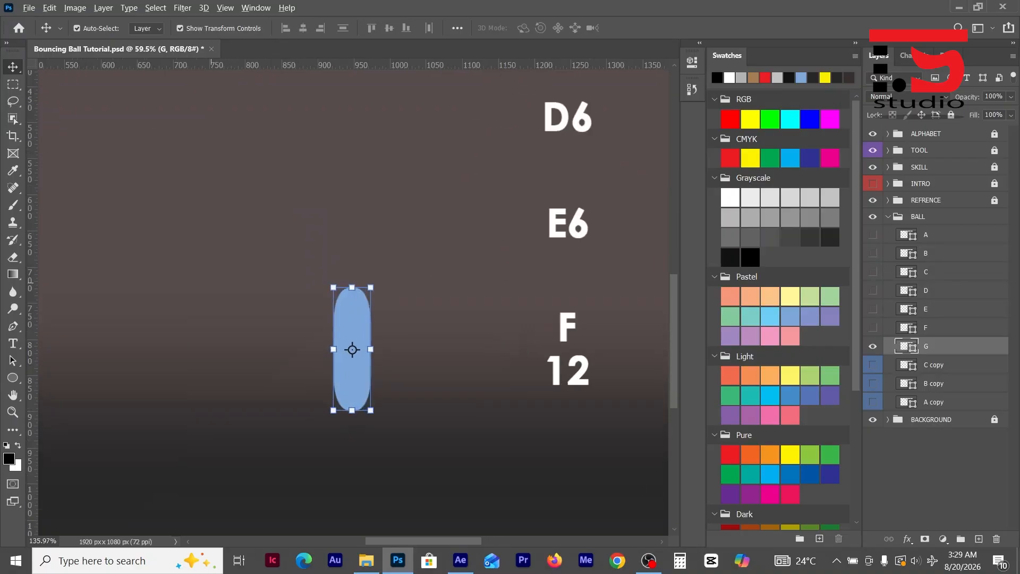
{"action": "key", "text": "ctrl"}
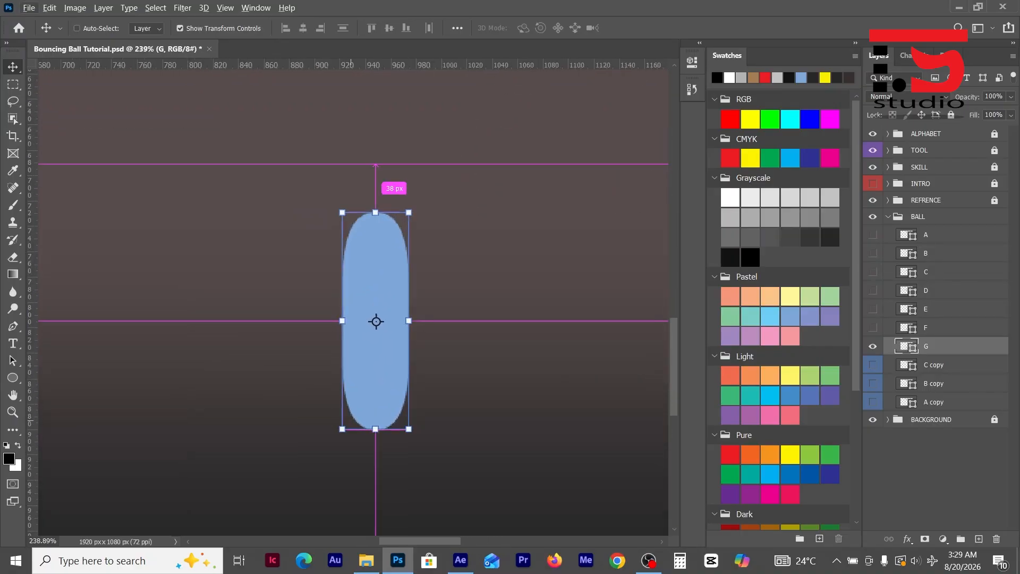
{"action": "key", "text": "ctrl+t"}
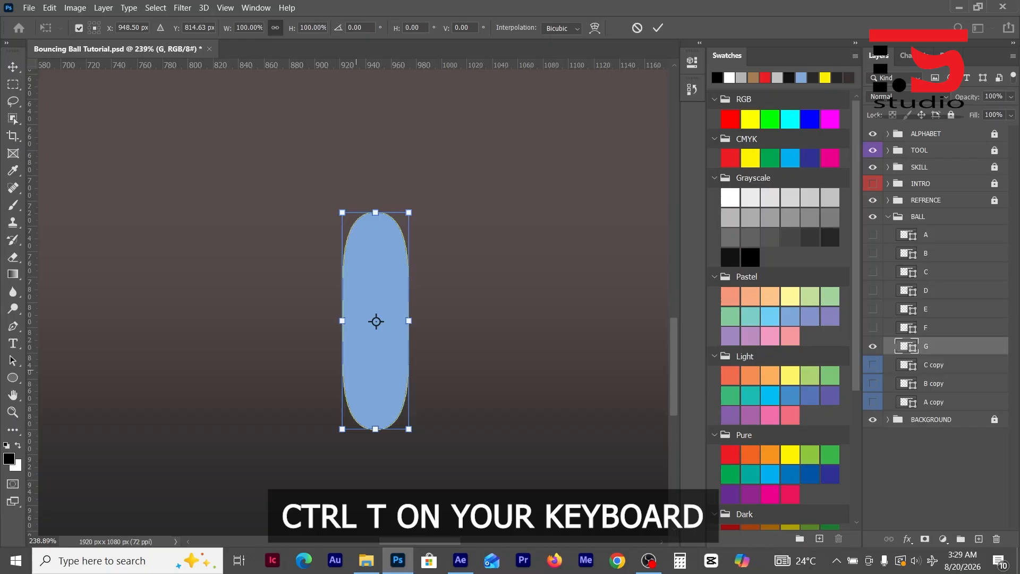
{"action": "left_click", "coordinate": [360, 27]}
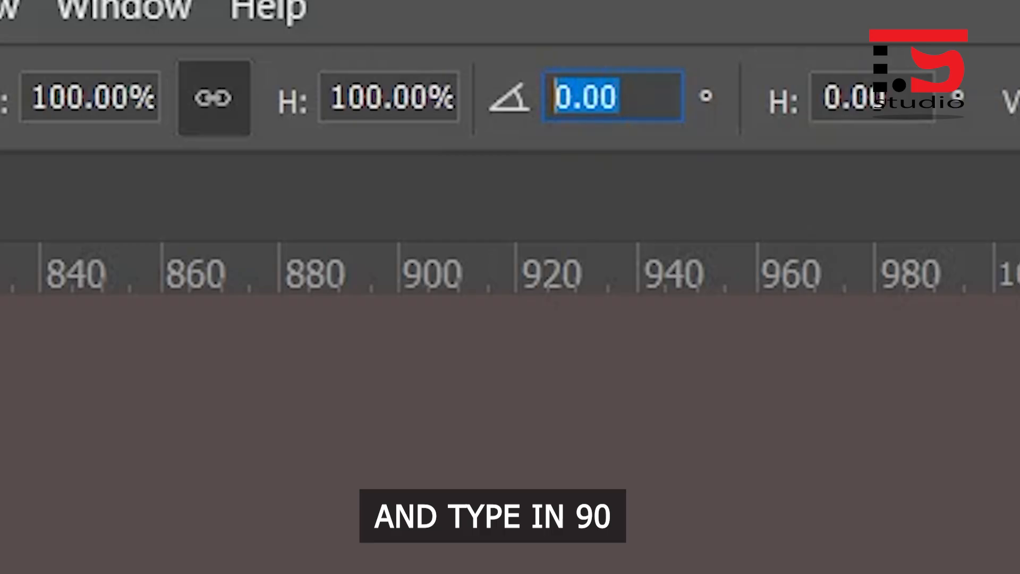
{"action": "type", "text": "90"}
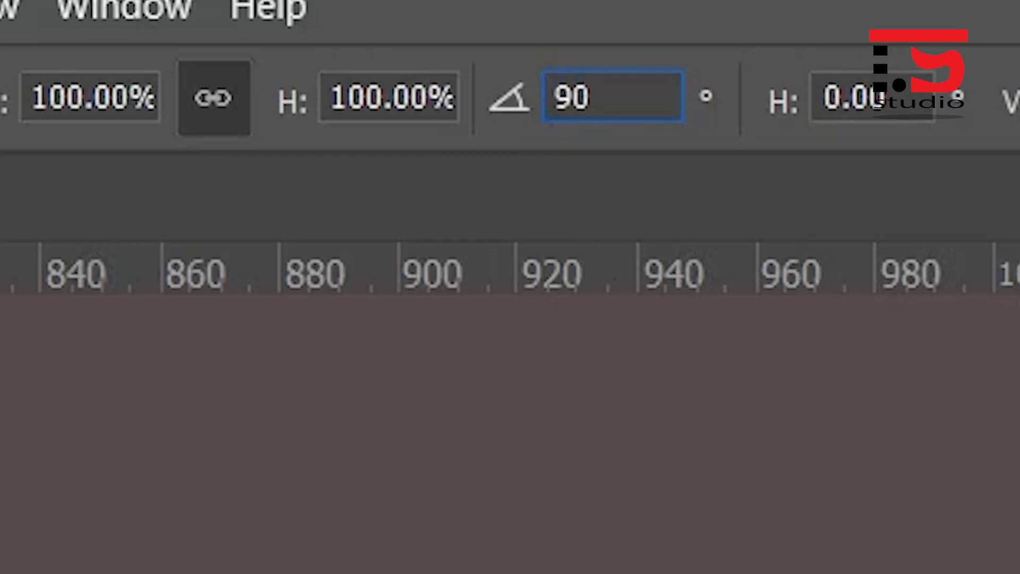
{"action": "key", "text": "Return"}
{"action": "key", "text": "Return"}
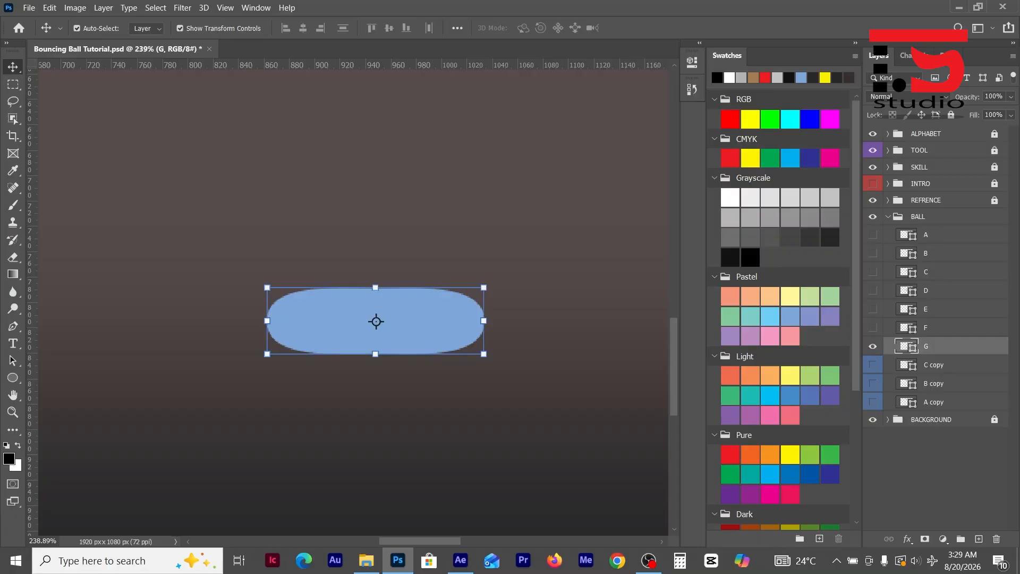
- Show layer F and nudge ball G straight down until its upper edge just touches the lower end of ball F
{"action": "left_click", "coordinate": [873, 327]}
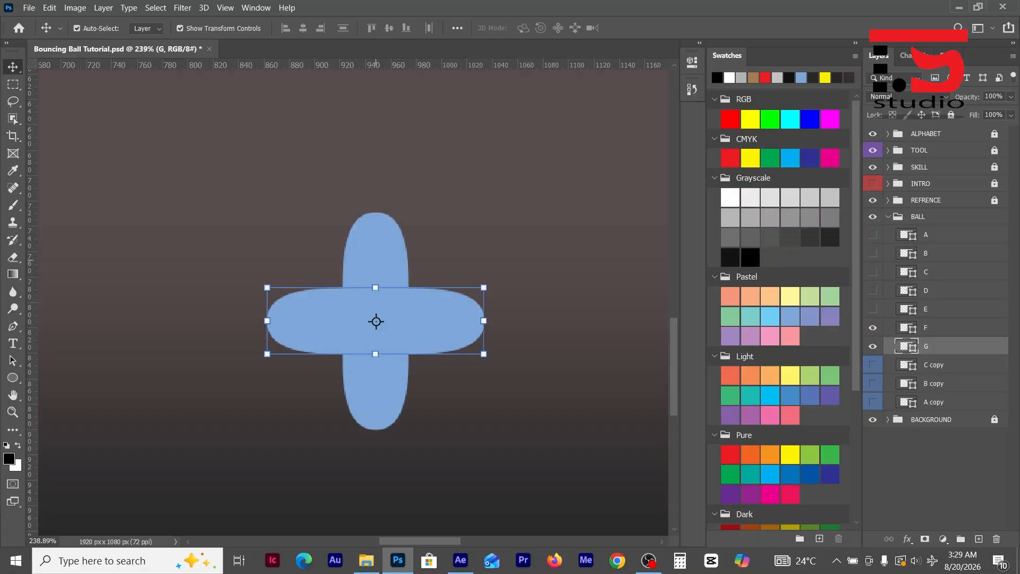
{"action": "left_click", "coordinate": [376, 259]}
{"action": "left_click", "coordinate": [435, 321]}
{"action": "key", "text": "Down"}
{"action": "key", "text": "Down"}
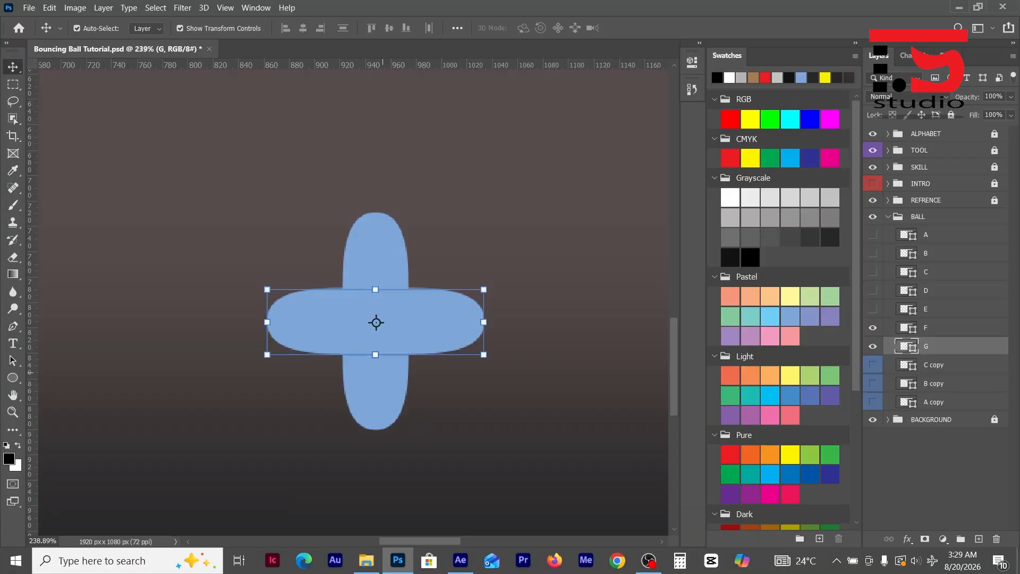
{"action": "key", "text": "Down"}
{"action": "key", "text": "Down"}
{"action": "key", "text": "Down"}
{"action": "key", "text": "Down"}
{"action": "key", "text": "Down"}
{"action": "key", "text": "Down"}
{"action": "key", "text": "Down"}
{"action": "key", "text": "Down"}
{"action": "key", "text": "Down"}
{"action": "key", "text": "Down"}
{"action": "key", "text": "Down"}
{"action": "key", "text": "Down"}
{"action": "key", "text": "Down"}
{"action": "key", "text": "Down"}
{"action": "key", "text": "Down"}
{"action": "key", "text": "Down"}
{"action": "key", "text": "Down"}
{"action": "key", "text": "Down"}
{"action": "key", "text": "Down"}
{"action": "key", "text": "Down"}
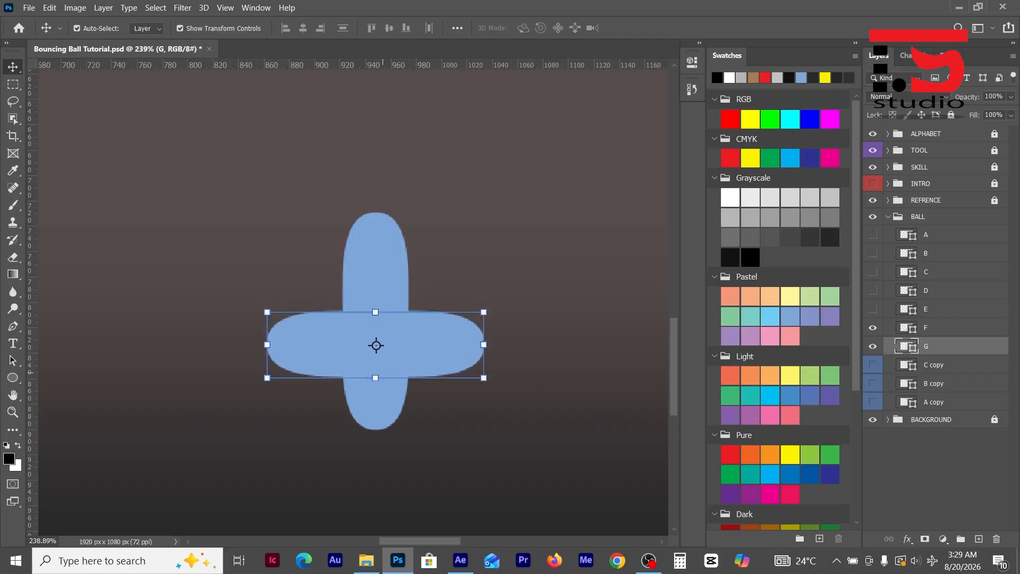
{"action": "key", "text": "Down"}
{"action": "key", "text": "Down"}
{"action": "key", "text": "Down"}
{"action": "key", "text": "Down"}
{"action": "key", "text": "Down"}
{"action": "key", "text": "Down"}
{"action": "key", "text": "Down"}
{"action": "key", "text": "Down"}
{"action": "key", "text": "Down"}
{"action": "key", "text": "Down"}
{"action": "key", "text": "Down"}
{"action": "key", "text": "Down"}
{"action": "key", "text": "Down"}
{"action": "key", "text": "Down"}
{"action": "key", "text": "Down"}
{"action": "key", "text": "Down"}
{"action": "key", "text": "Down"}
{"action": "key", "text": "Down"}
{"action": "key", "text": "Down"}
{"action": "key", "text": "Down"}
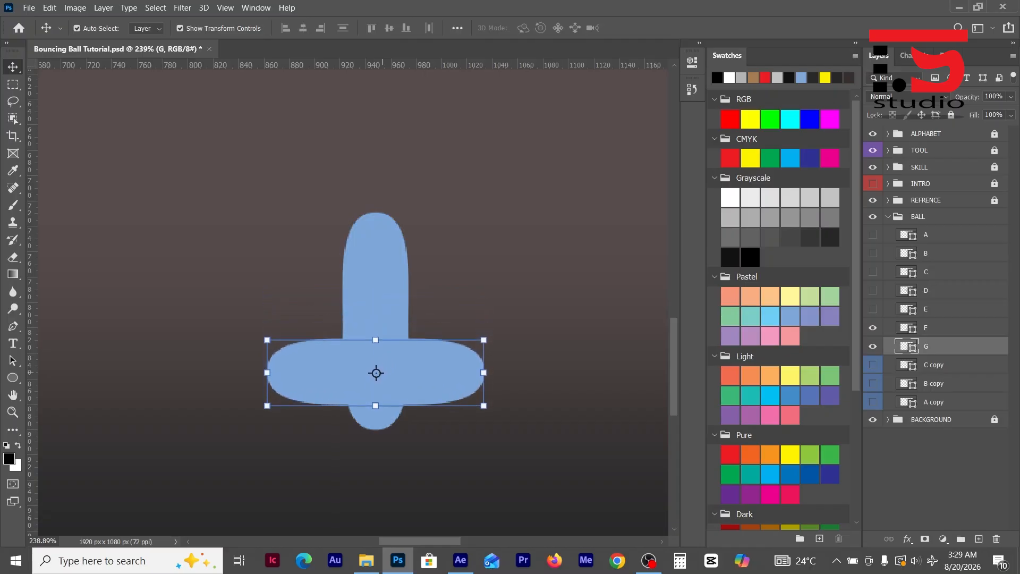
{"action": "key", "text": "Down"}
{"action": "key", "text": "Down"}
{"action": "key", "text": "Down"}
{"action": "key", "text": "Down"}
{"action": "key", "text": "Down"}
{"action": "key", "text": "Down"}
{"action": "key", "text": "Down"}
{"action": "key", "text": "Down"}
{"action": "key", "text": "Down"}
{"action": "key", "text": "Down"}
{"action": "key", "text": "Down"}
{"action": "key", "text": "Down"}
{"action": "key", "text": "Down"}
{"action": "key", "text": "Down"}
{"action": "key", "text": "Down"}
{"action": "key", "text": "Down"}
{"action": "key", "text": "Down"}
{"action": "key", "text": "Down"}
{"action": "key", "text": "Down"}
{"action": "key", "text": "Down"}
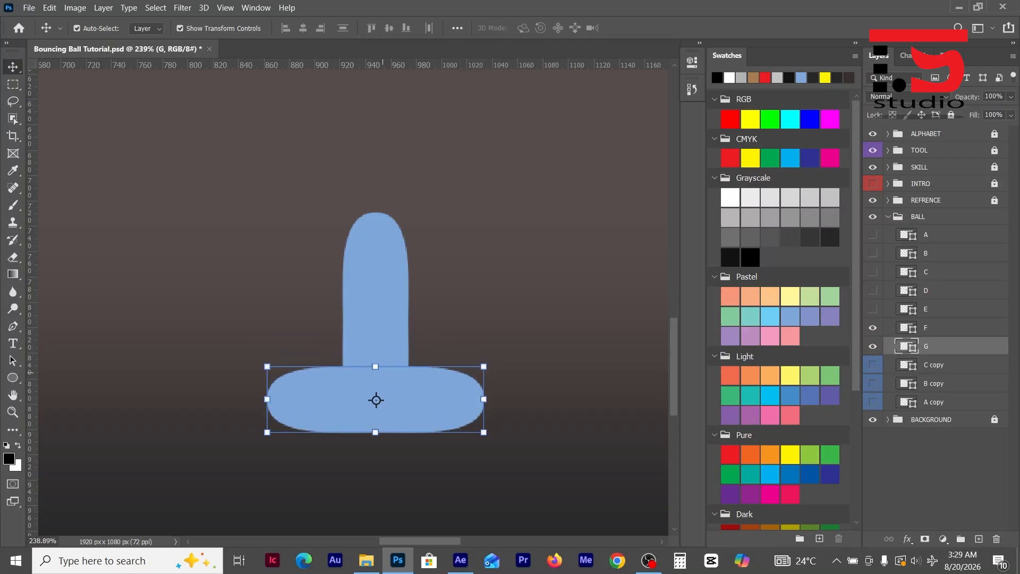
{"action": "key", "text": "Down"}
{"action": "key", "text": "Down"}
{"action": "key", "text": "Down"}
{"action": "key", "text": "Down"}
{"action": "key", "text": "Down"}
{"action": "key", "text": "Down"}
{"action": "key", "text": "Down"}
{"action": "key", "text": "Down"}
{"action": "key", "text": "Down"}
{"action": "key", "text": "Down"}
{"action": "key", "text": "Down"}
{"action": "key", "text": "Down"}
{"action": "key", "text": "Down"}
{"action": "key", "text": "Down"}
{"action": "key", "text": "Down"}
{"action": "key", "text": "Down"}
{"action": "key", "text": "Down"}
{"action": "key", "text": "Down"}
{"action": "key", "text": "Down"}
{"action": "key", "text": "Down"}
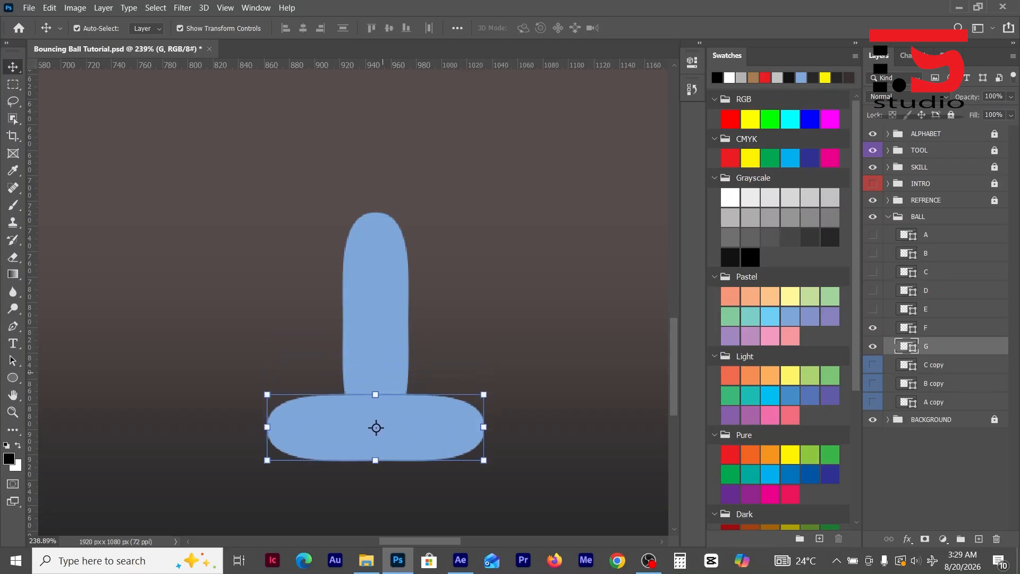
{"action": "key", "text": "Down"}
{"action": "key", "text": "Down"}
{"action": "key", "text": "Down"}
{"action": "key", "text": "Down"}
{"action": "key", "text": "Down"}
{"action": "key", "text": "Down"}
{"action": "key", "text": "Down"}
{"action": "key", "text": "Down"}
{"action": "key", "text": "Down"}
{"action": "key", "text": "Down"}
{"action": "key", "text": "Down"}
{"action": "key", "text": "Down"}
{"action": "key", "text": "Down"}
{"action": "key", "text": "Down"}
{"action": "key", "text": "Down"}
{"action": "key", "text": "Down"}
{"action": "key", "text": "Down"}
{"action": "key", "text": "Down"}
{"action": "key", "text": "Down"}
{"action": "key", "text": "Down"}
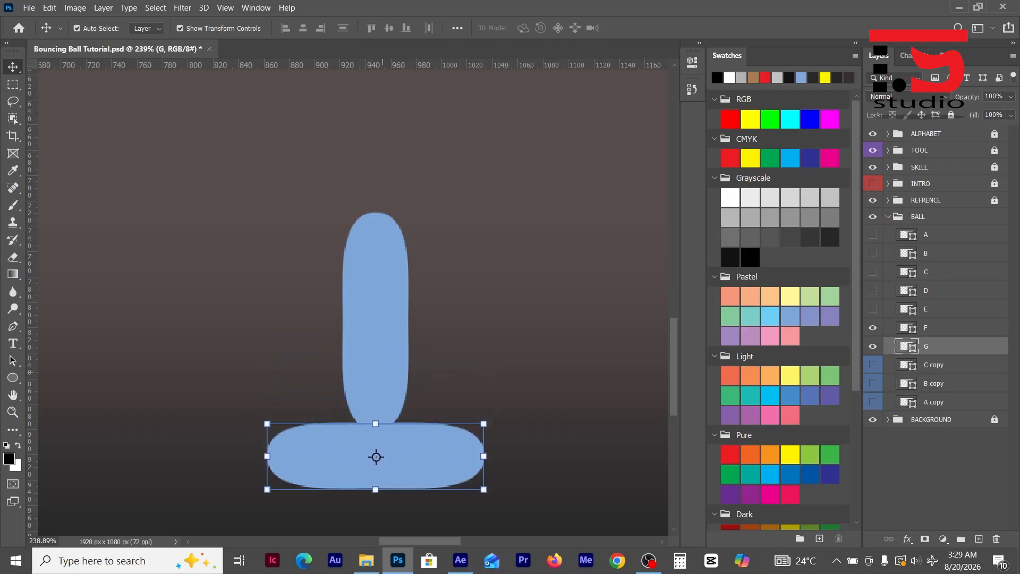
{"action": "scroll", "coordinate": [377, 462], "scroll_direction": "up", "scroll_amount": 10}
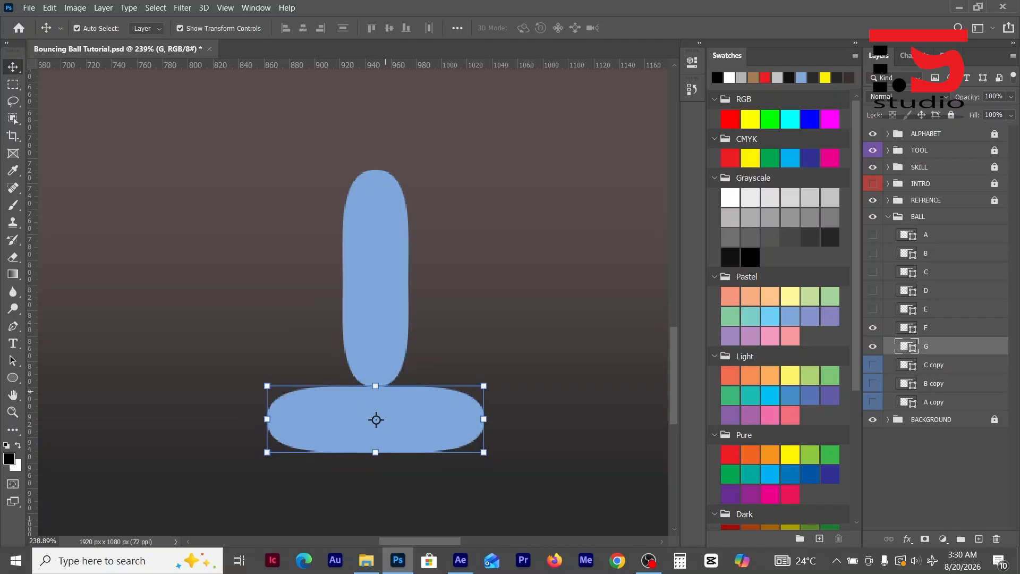
{"action": "scroll", "coordinate": [383, 462], "scroll_direction": "up", "scroll_amount": 10}
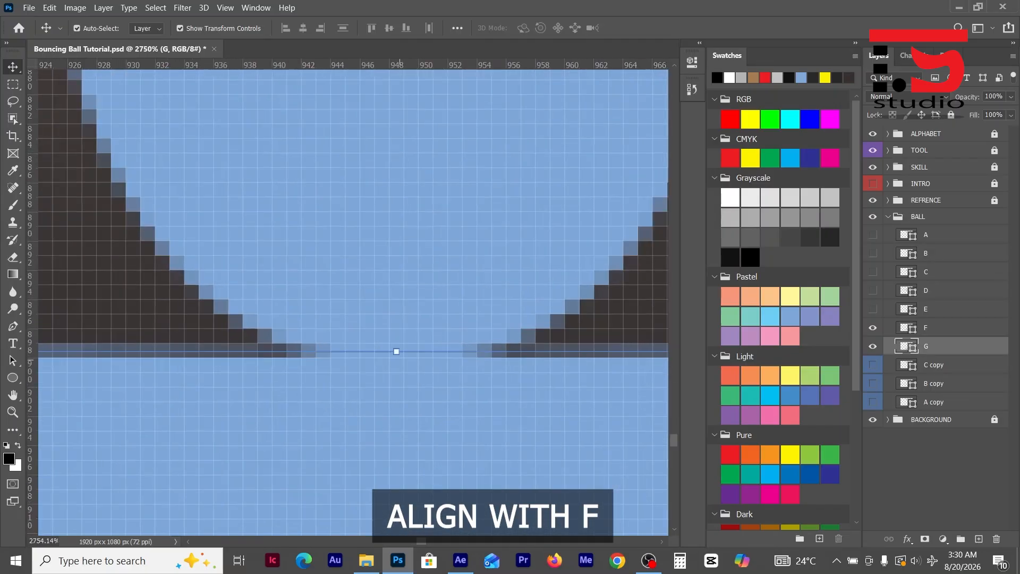
{"action": "scroll", "coordinate": [399, 360], "scroll_direction": "down", "scroll_amount": 15}
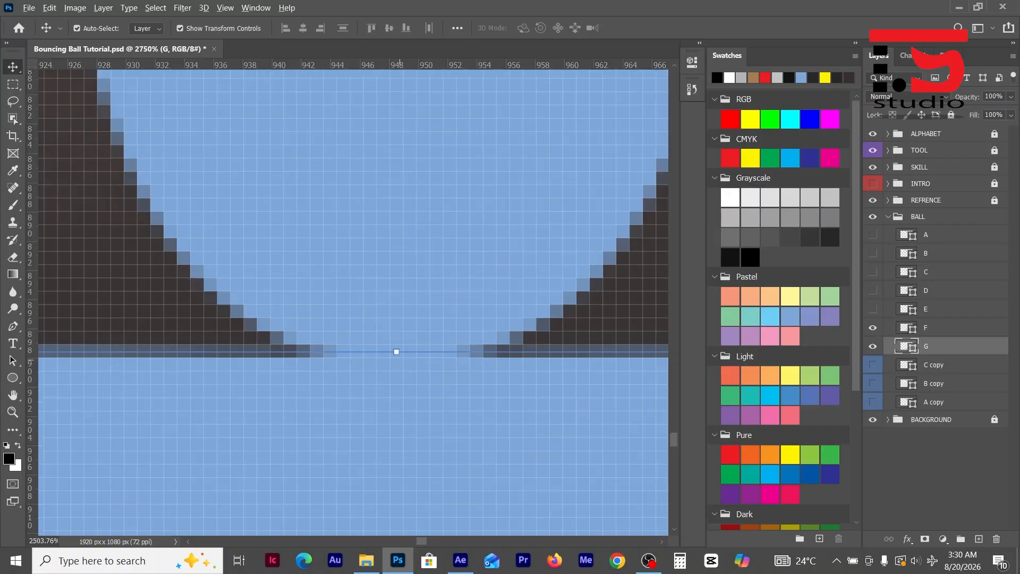
{"action": "scroll", "coordinate": [399, 450], "scroll_direction": "down", "scroll_amount": 4}
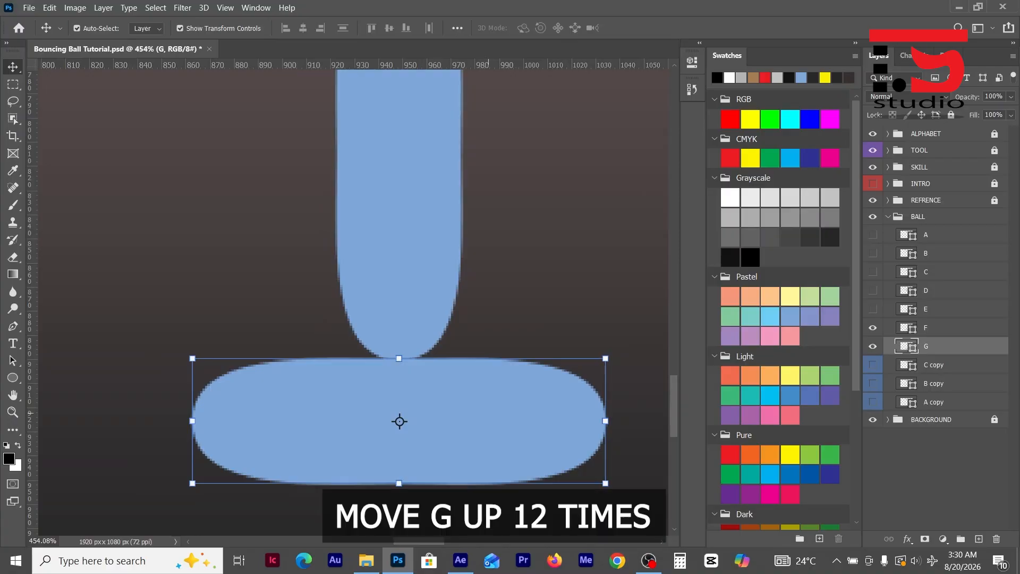
- Nudge ball G up 12 px so it overlaps the lower end of ball F
{"action": "key", "text": "Up"}
{"action": "key", "text": "Up"}
{"action": "key", "text": "Up"}
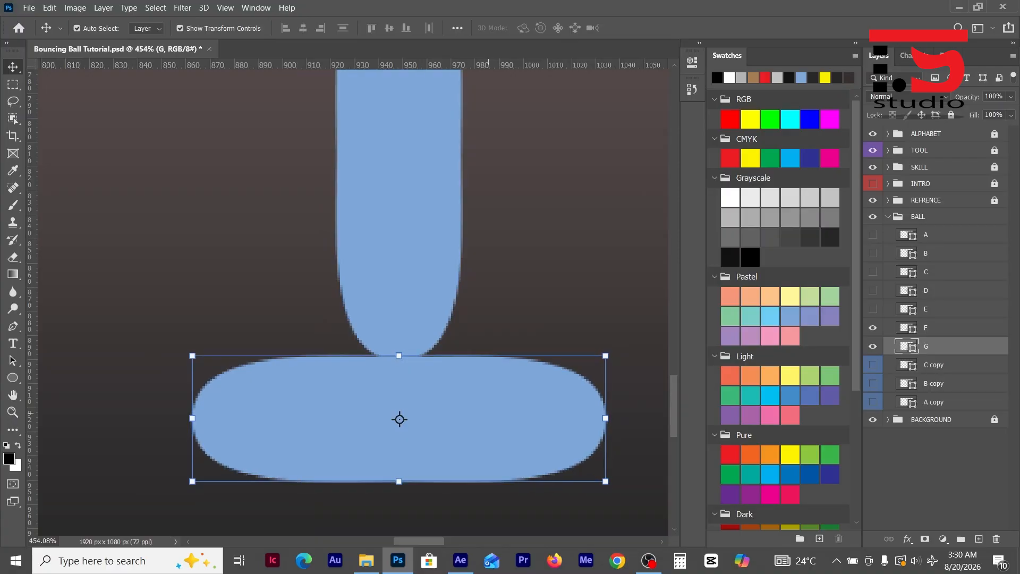
{"action": "key", "text": "Up"}
{"action": "key", "text": "Up"}
{"action": "key", "text": "Up"}
{"action": "key", "text": "Up"}
{"action": "key", "text": "Up"}
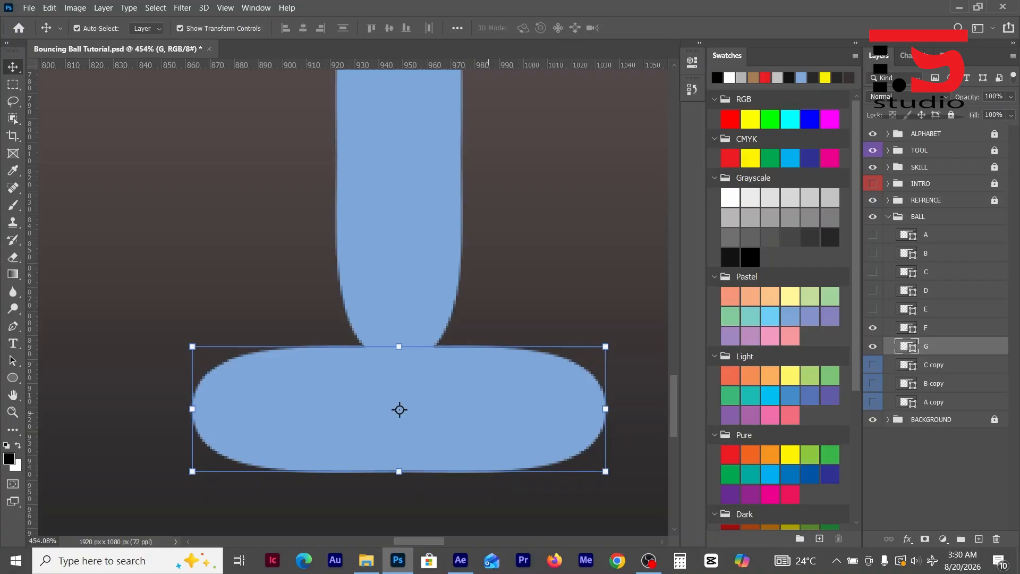
{"action": "key", "text": "Up"}
{"action": "key", "text": "Up"}
{"action": "key", "text": "Up"}
{"action": "key", "text": "Up"}
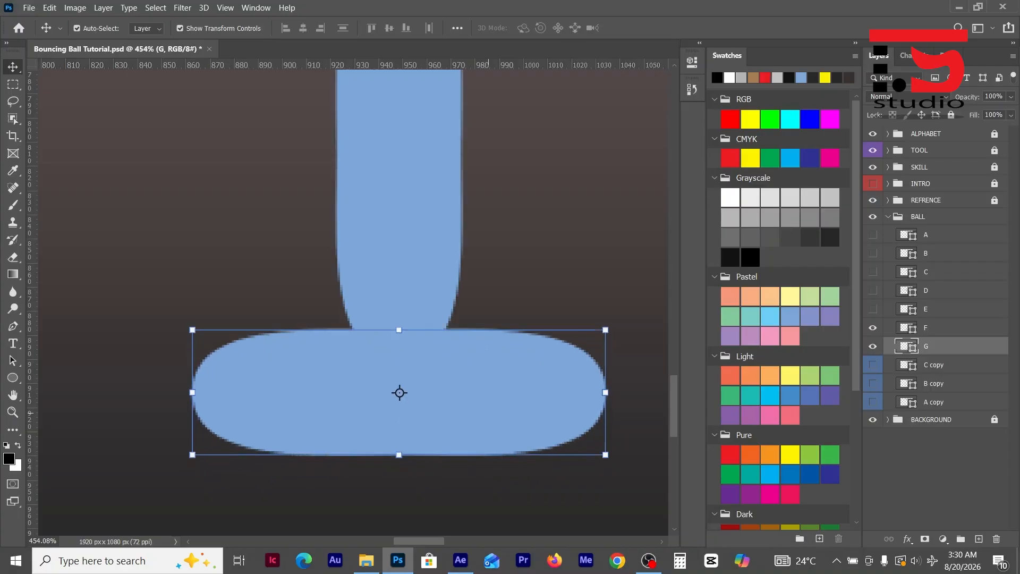
- Lower the top-centre anchor point of shape G by 12 px so its upper edge dips to ball F's lower end
{"action": "key", "text": "p"}
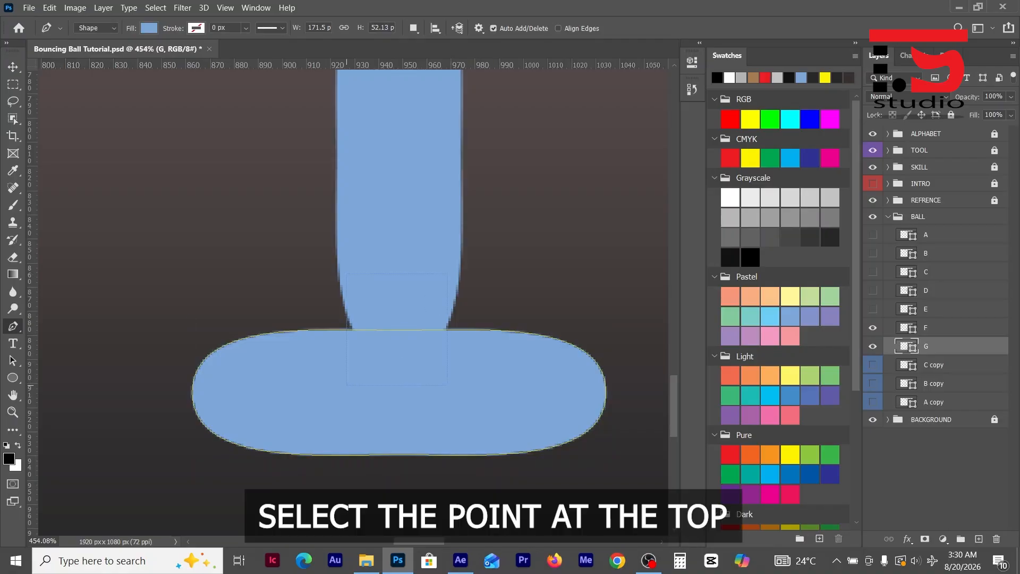
{"action": "left_click_drag", "start_coordinate": [448, 274], "coordinate": [347, 385]}
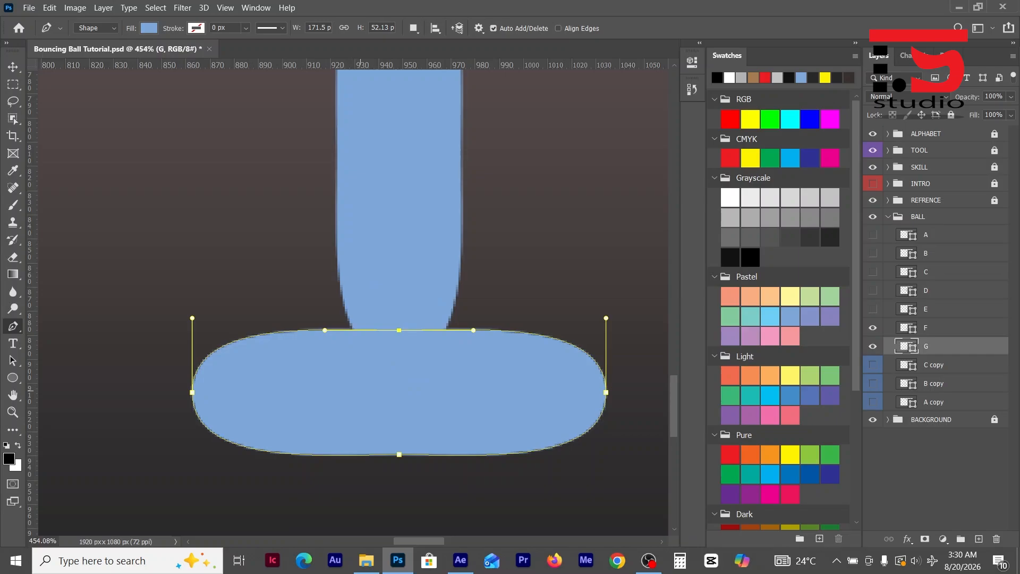
{"action": "key", "text": "Down"}
{"action": "key", "text": "Down"}
{"action": "key", "text": "Down"}
{"action": "key", "text": "Down"}
{"action": "key", "text": "Down"}
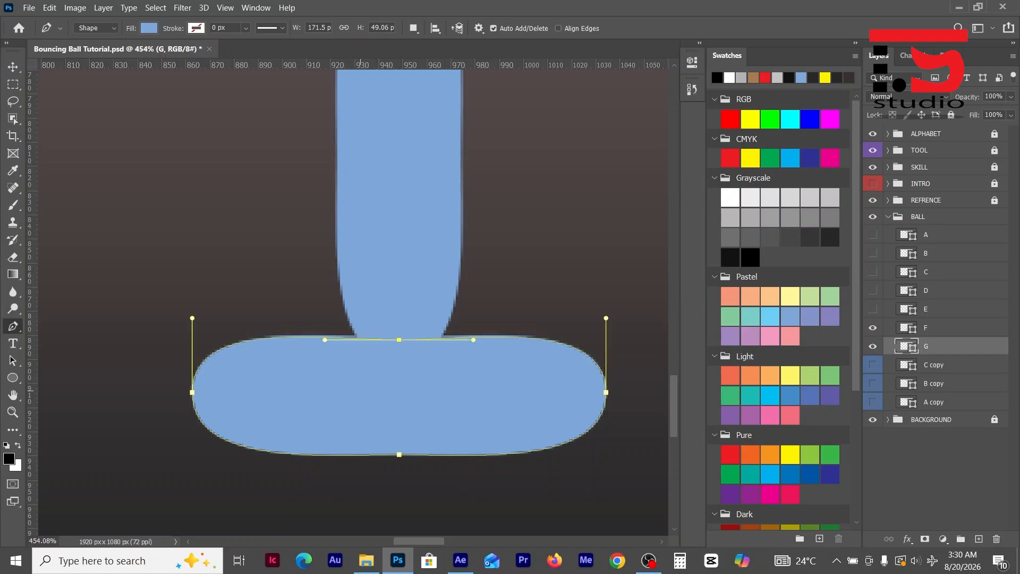
{"action": "key", "text": "Down"}
{"action": "key", "text": "Down"}
{"action": "key", "text": "Down"}
{"action": "key", "text": "Down"}
{"action": "key", "text": "Down"}
{"action": "key", "text": "Down"}
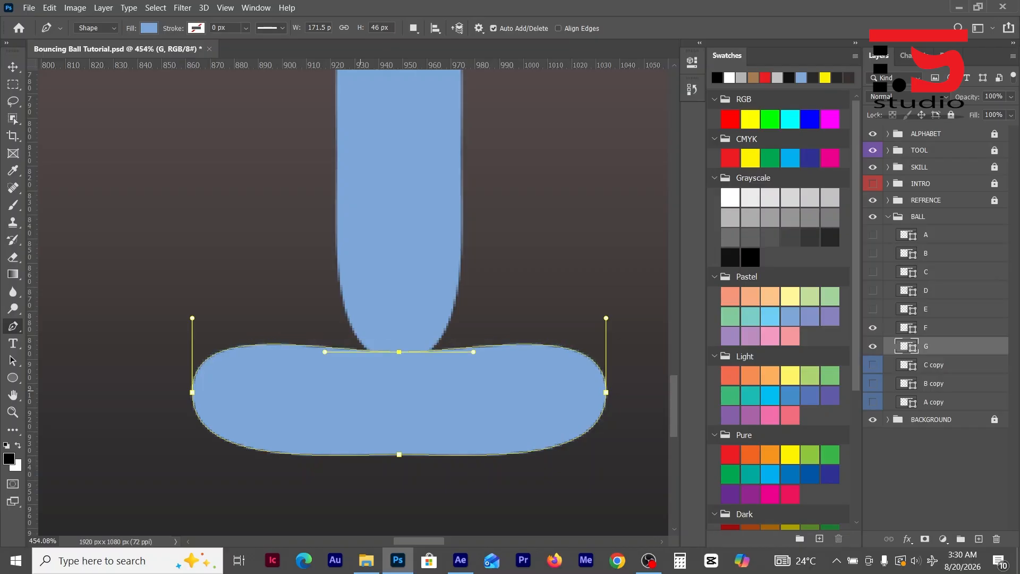
{"action": "key", "text": "Down"}
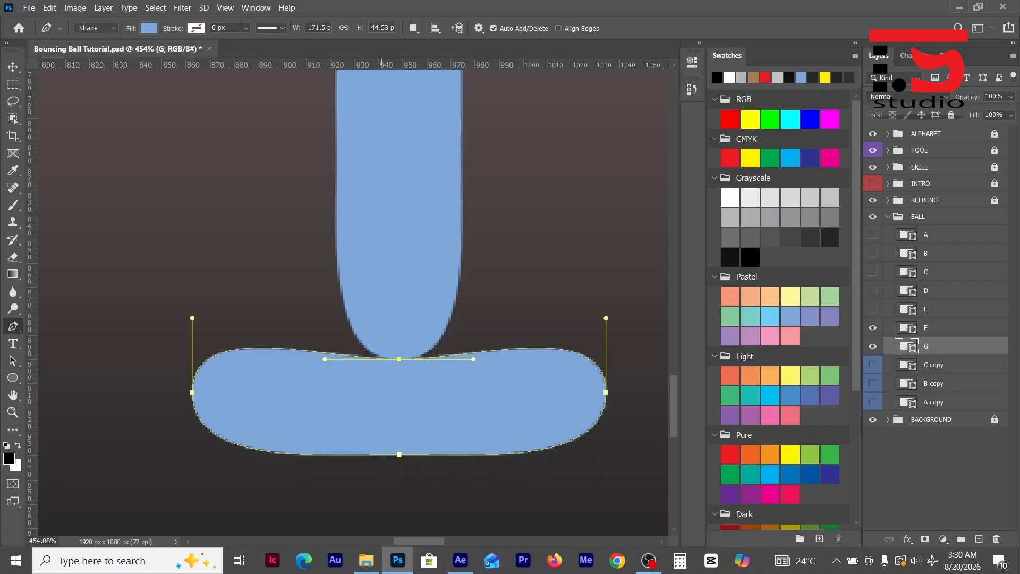
{"action": "key", "text": "Return"}
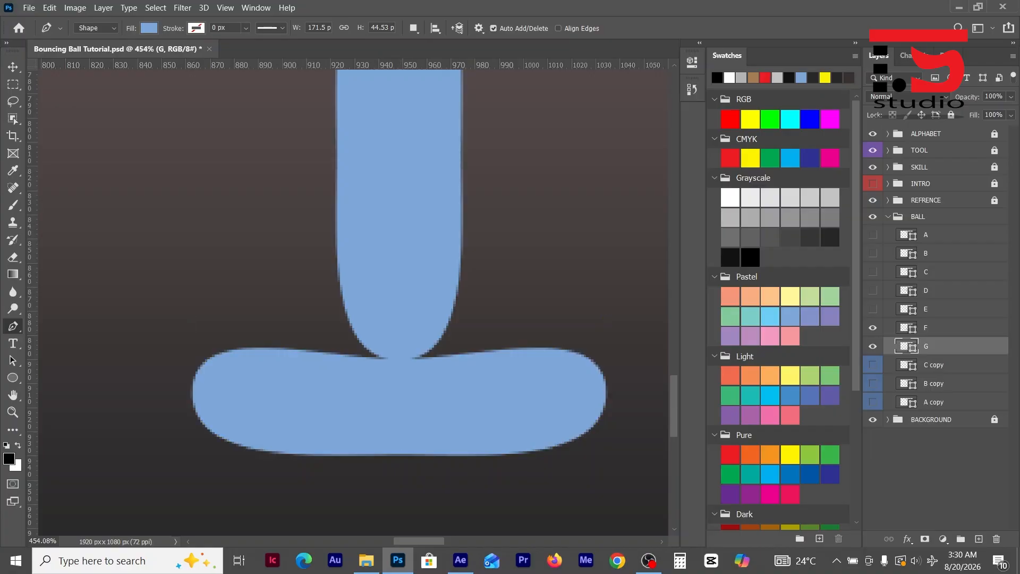
- Duplicate layer G as a layer named H directly below it, and hide layers F and G
{"action": "left_click", "coordinate": [873, 328]}
{"action": "key", "text": "ctrl+j"}
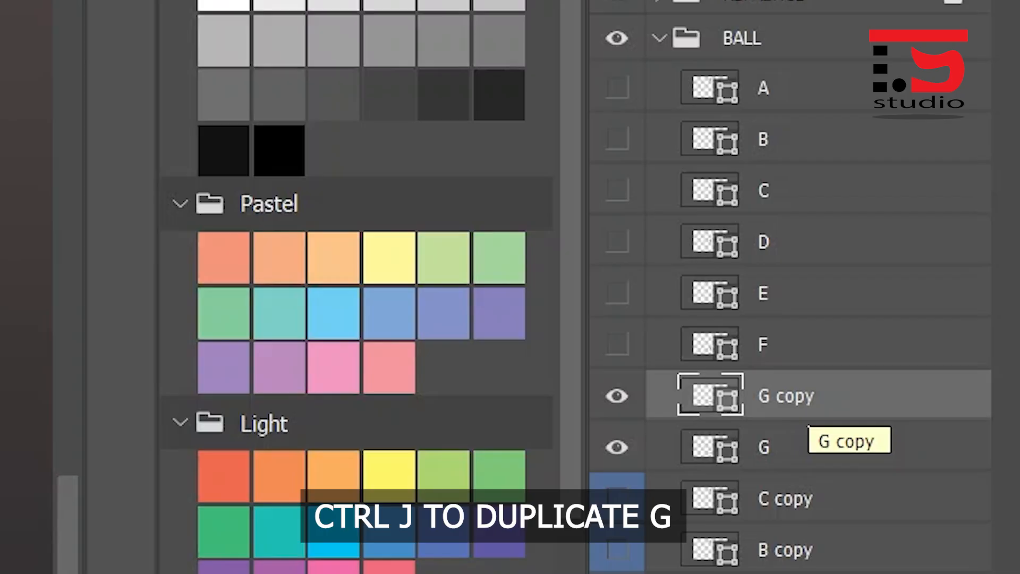
{"action": "left_click_drag", "start_coordinate": [807, 417], "coordinate": [807, 470]}
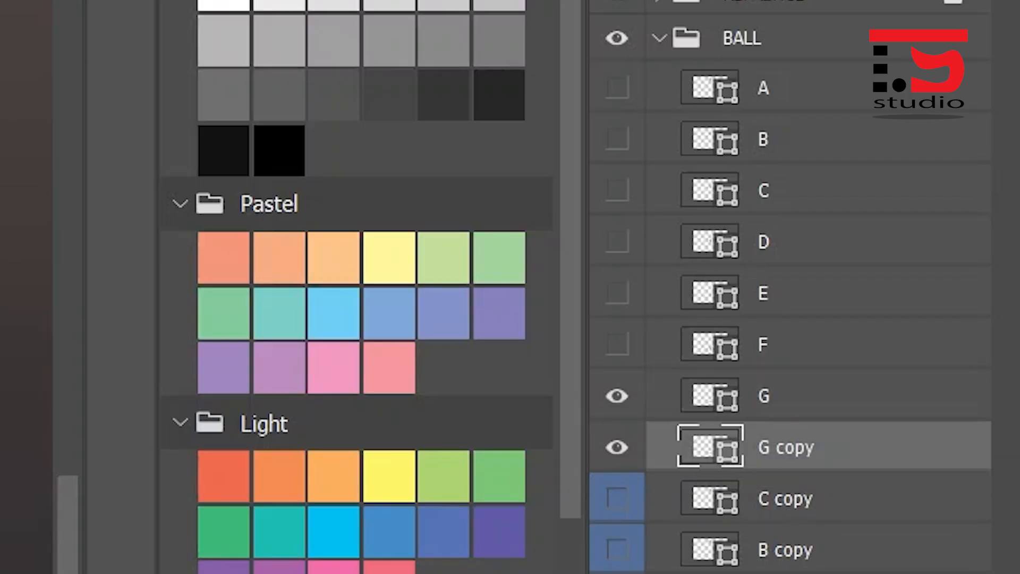
{"action": "left_click", "coordinate": [617, 396]}
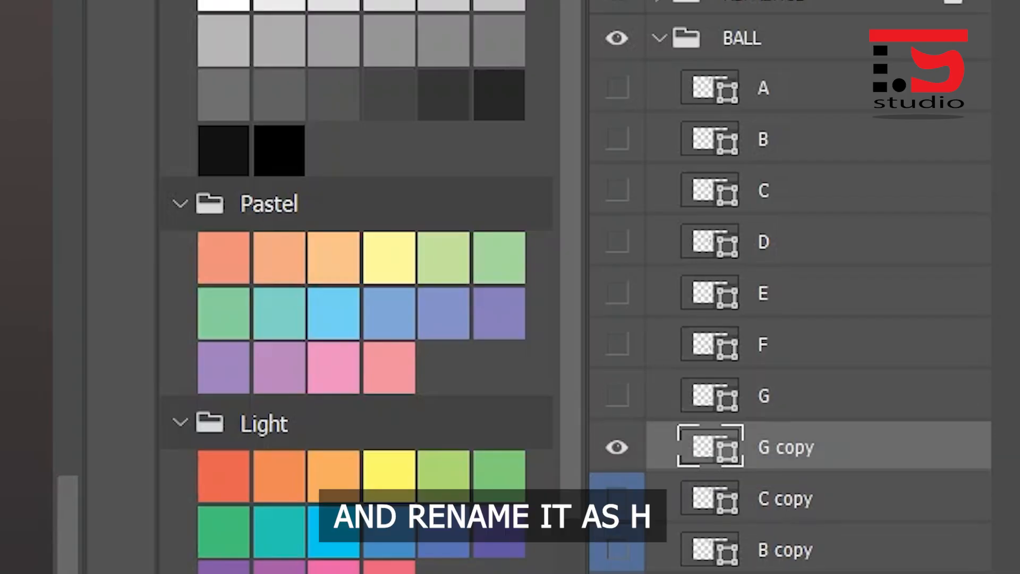
{"action": "double_click", "coordinate": [786, 448]}
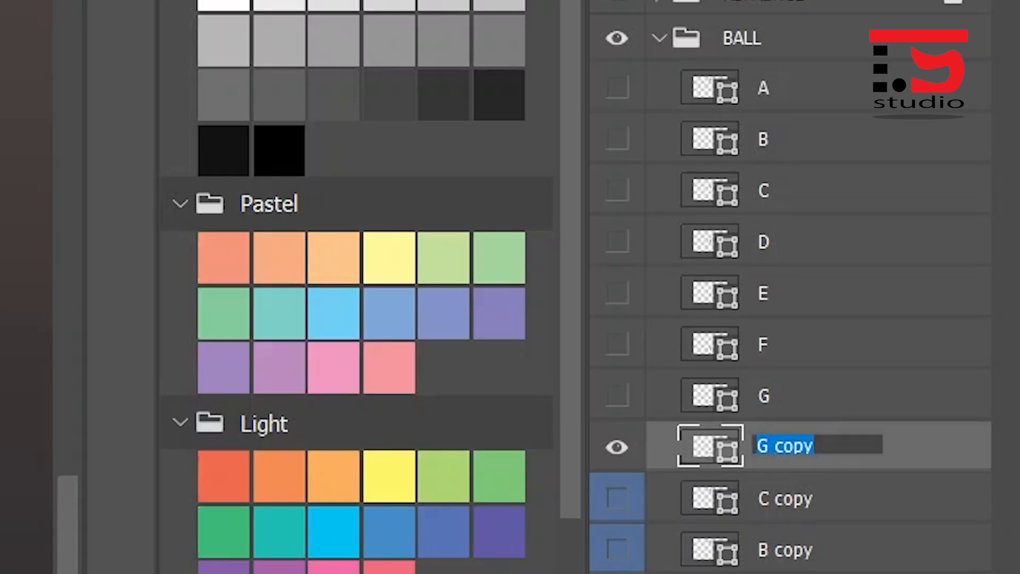
{"action": "type", "text": "H"}
{"action": "key", "text": "Return"}
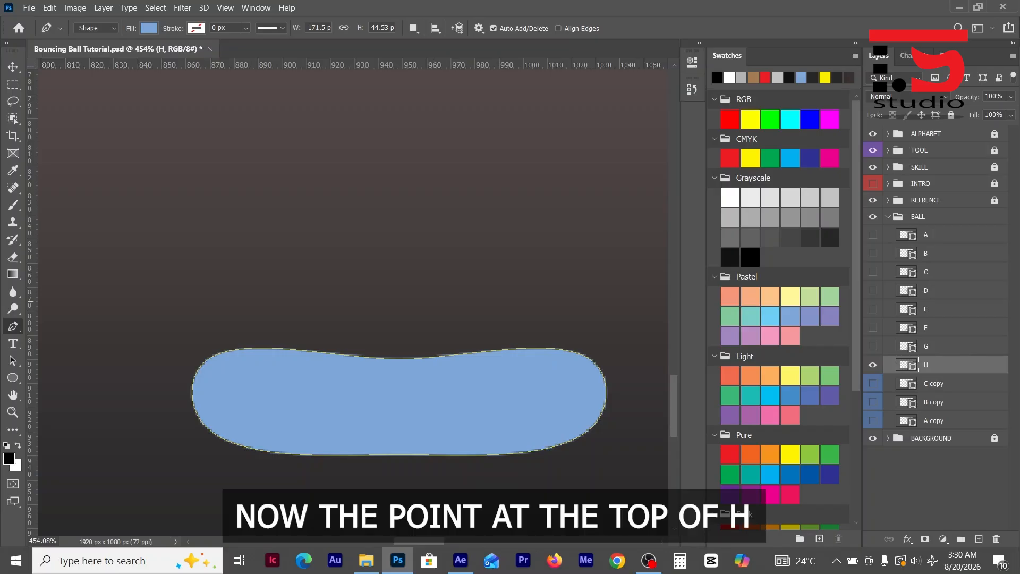
- Lower the top-centre anchor point of shape H by 12 px to deepen the dip in its upper edge
{"action": "left_click_drag", "start_coordinate": [433, 357], "coordinate": [350, 296]}
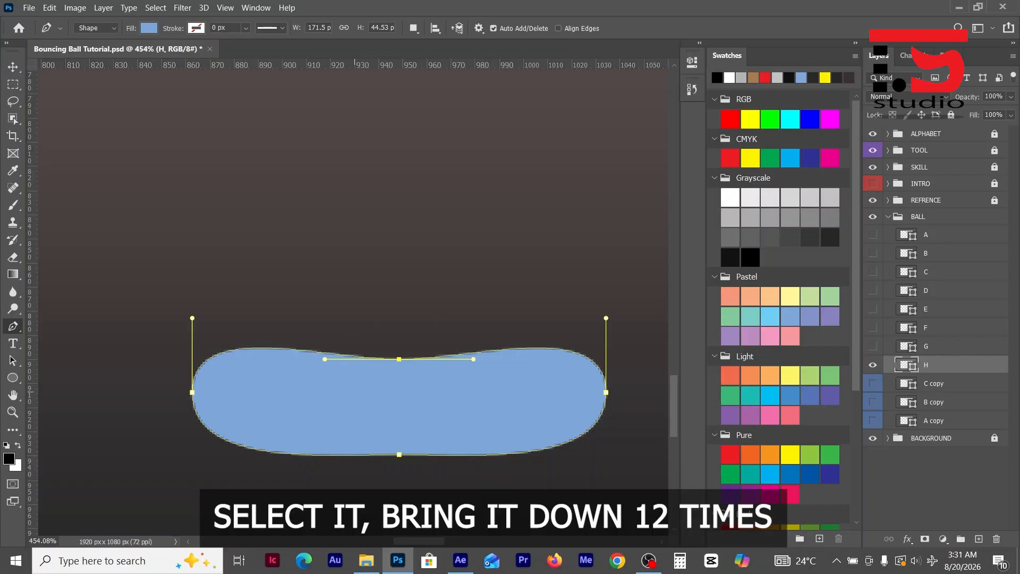
{"action": "key", "text": "Down"}
{"action": "key", "text": "Down"}
{"action": "key", "text": "Down"}
{"action": "key", "text": "Down"}
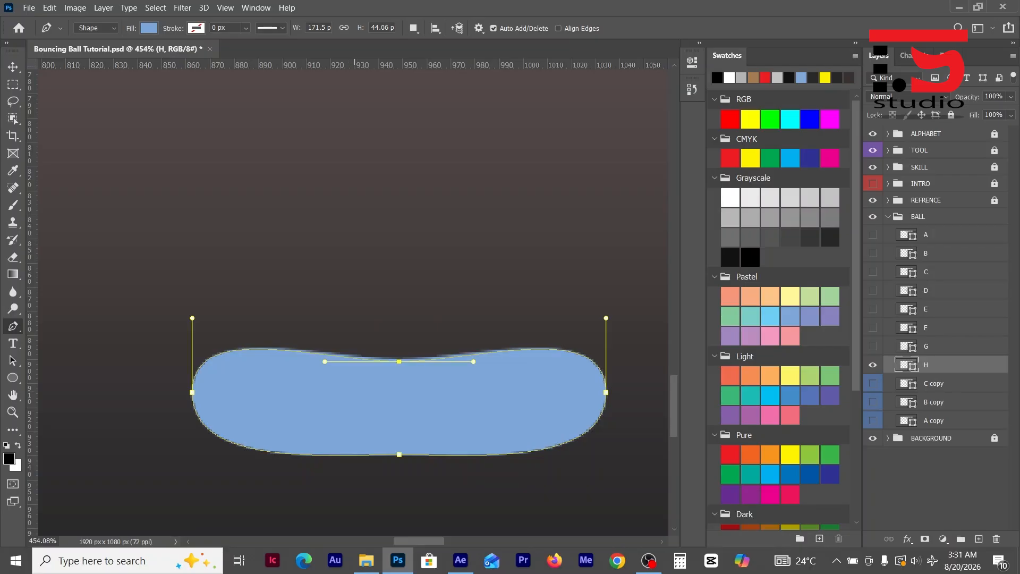
{"action": "key", "text": "Down"}
{"action": "key", "text": "Down"}
{"action": "key", "text": "Down"}
{"action": "key", "text": "Down"}
{"action": "key", "text": "Down"}
{"action": "key", "text": "Down"}
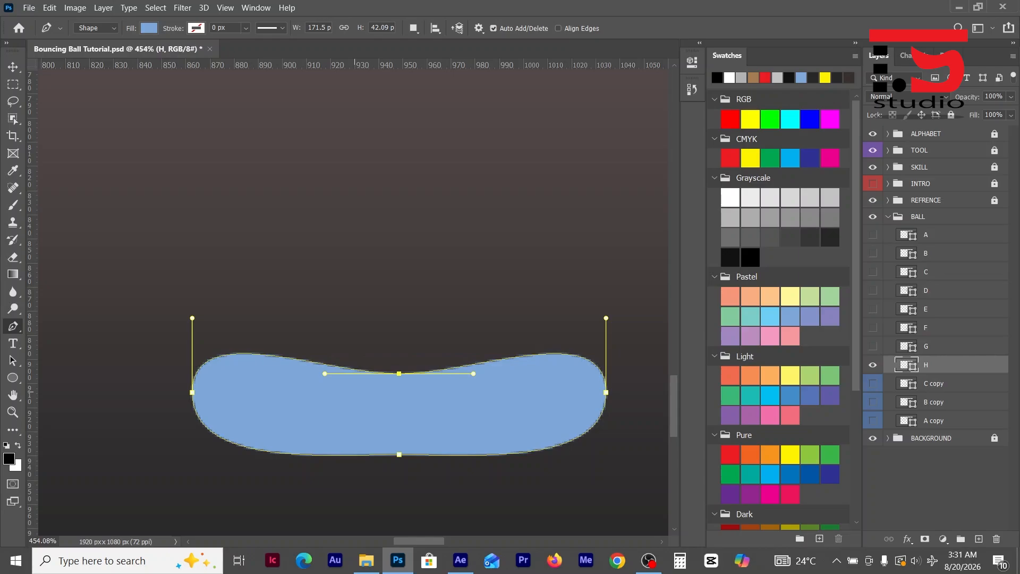
{"action": "key", "text": "Down"}
{"action": "key", "text": "Down"}
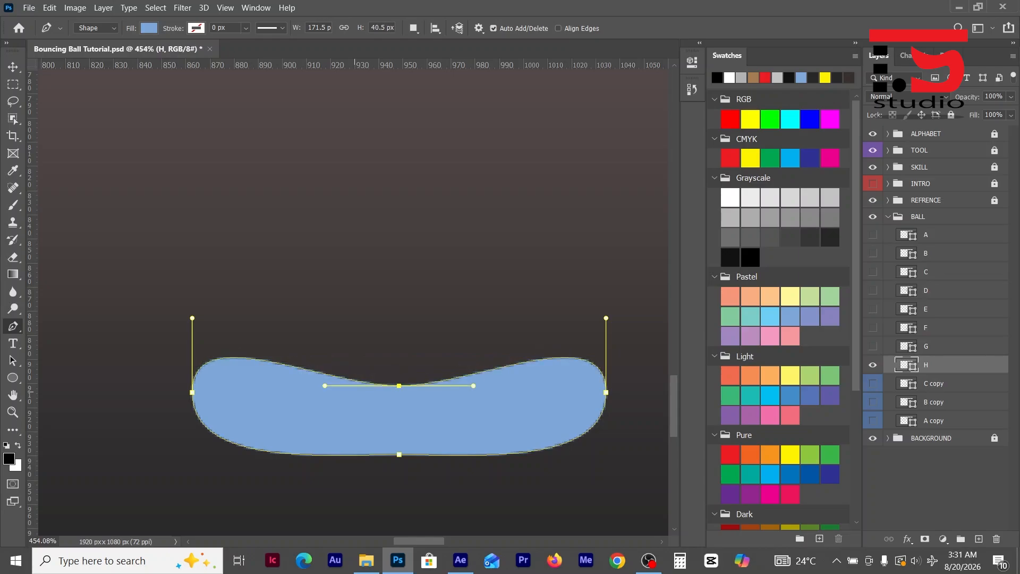
- Move the right-side anchor point of shape H outward by 12 px to widen the squash
{"action": "left_click_drag", "start_coordinate": [555, 294], "coordinate": [621, 438]}
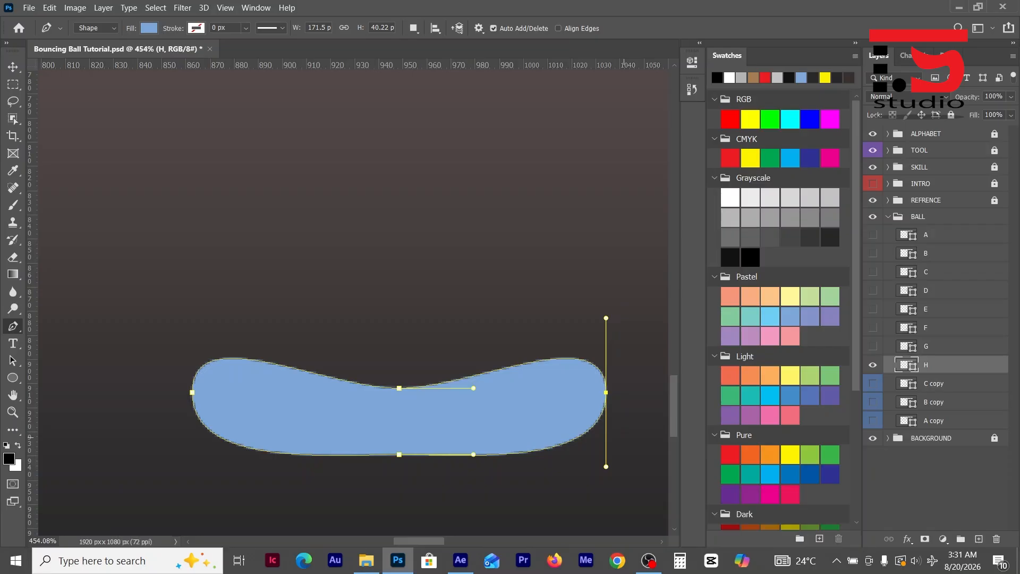
{"action": "key", "text": "Right"}
{"action": "key", "text": "Right"}
{"action": "key", "text": "Right"}
{"action": "key", "text": "Right"}
{"action": "key", "text": "Right"}
{"action": "key", "text": "Right"}
{"action": "key", "text": "Right"}
{"action": "key", "text": "Right"}
{"action": "key", "text": "Right"}
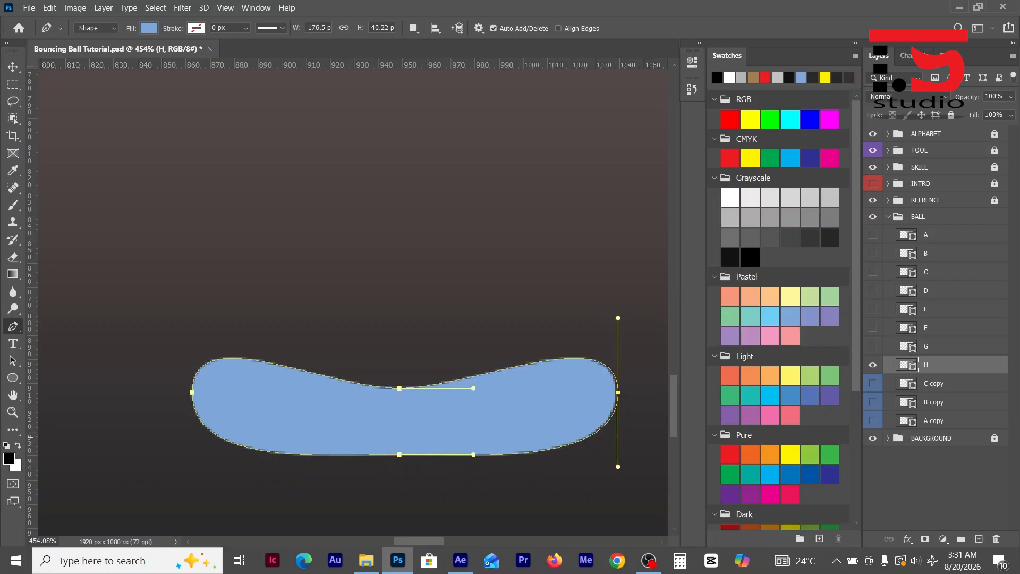
{"action": "key", "text": "Right"}
{"action": "key", "text": "Right"}
{"action": "key", "text": "Right"}
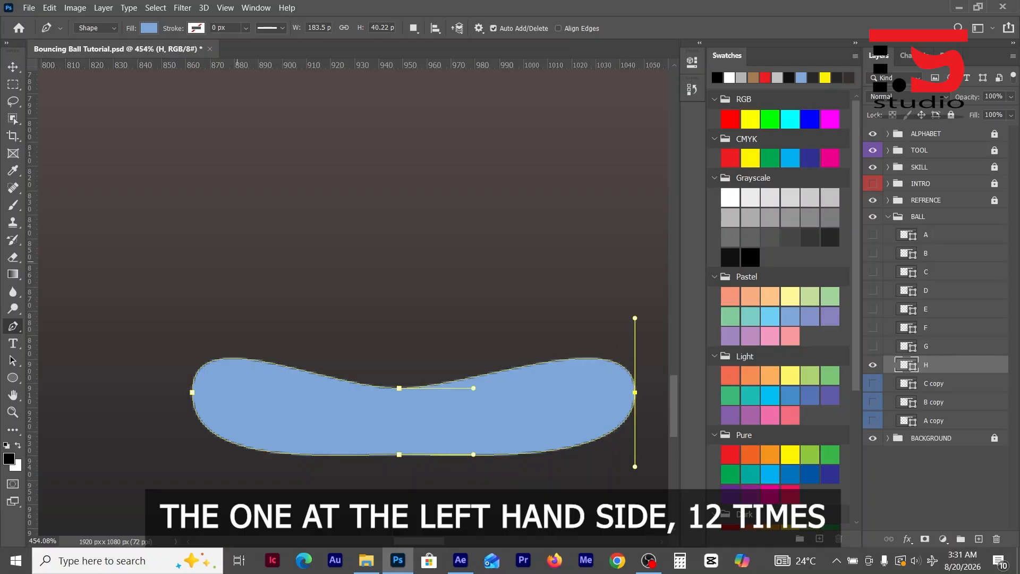
- Move the left-side anchor point of shape H outward by 12 px and finish editing its path
{"action": "left_click_drag", "start_coordinate": [244, 300], "coordinate": [169, 449]}
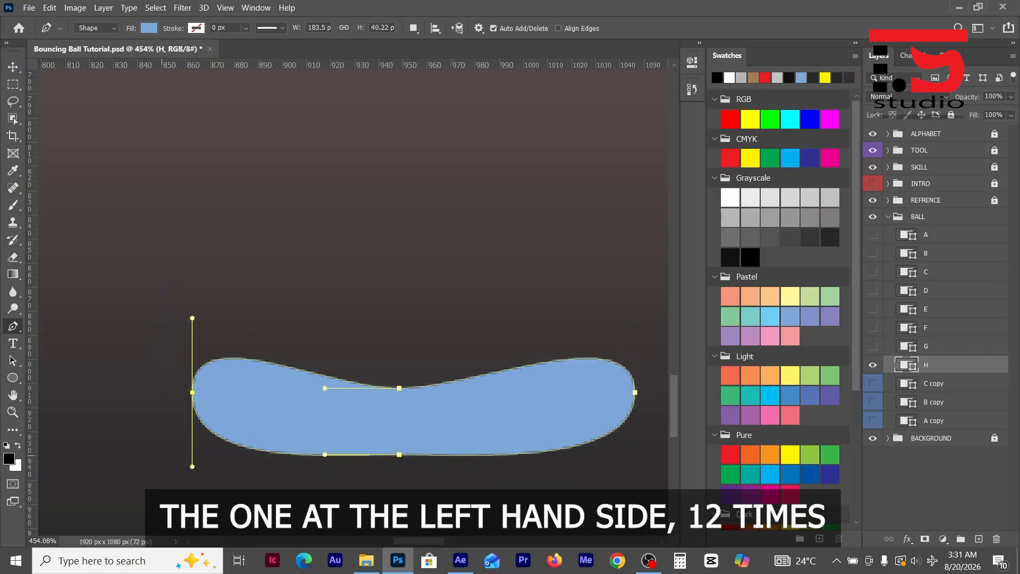
{"action": "key", "text": "Left"}
{"action": "key", "text": "Left"}
{"action": "key", "text": "Left"}
{"action": "key", "text": "Left"}
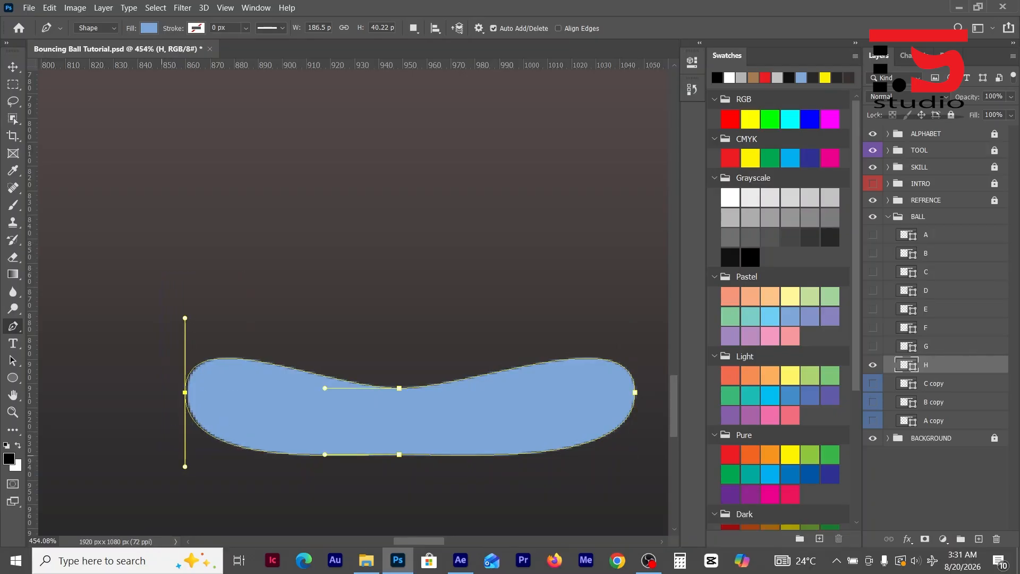
{"action": "key", "text": "Left"}
{"action": "key", "text": "Left"}
{"action": "key", "text": "Left"}
{"action": "key", "text": "Left"}
{"action": "key", "text": "Left"}
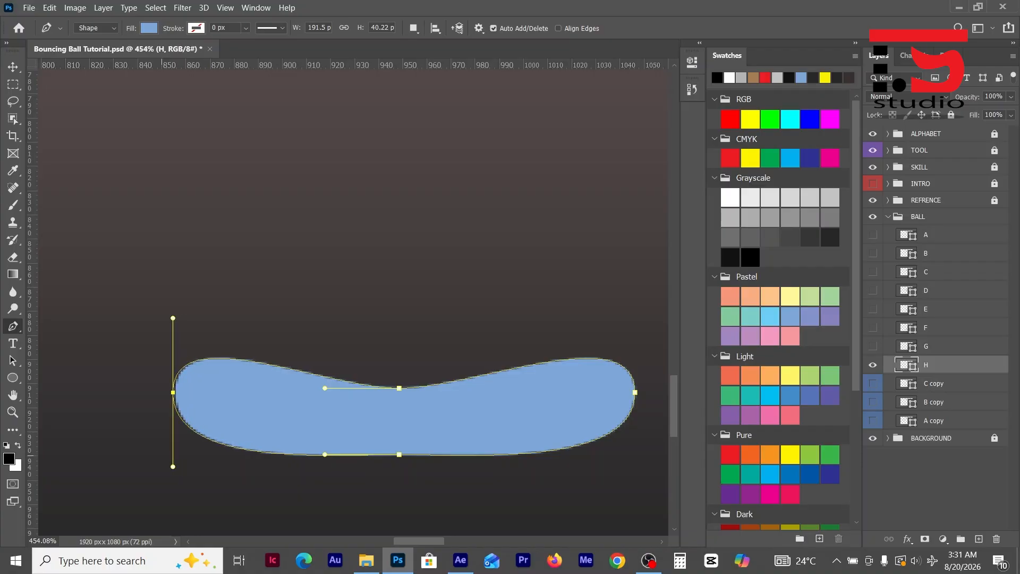
{"action": "key", "text": "Left"}
{"action": "key", "text": "Left"}
{"action": "key", "text": "Left"}
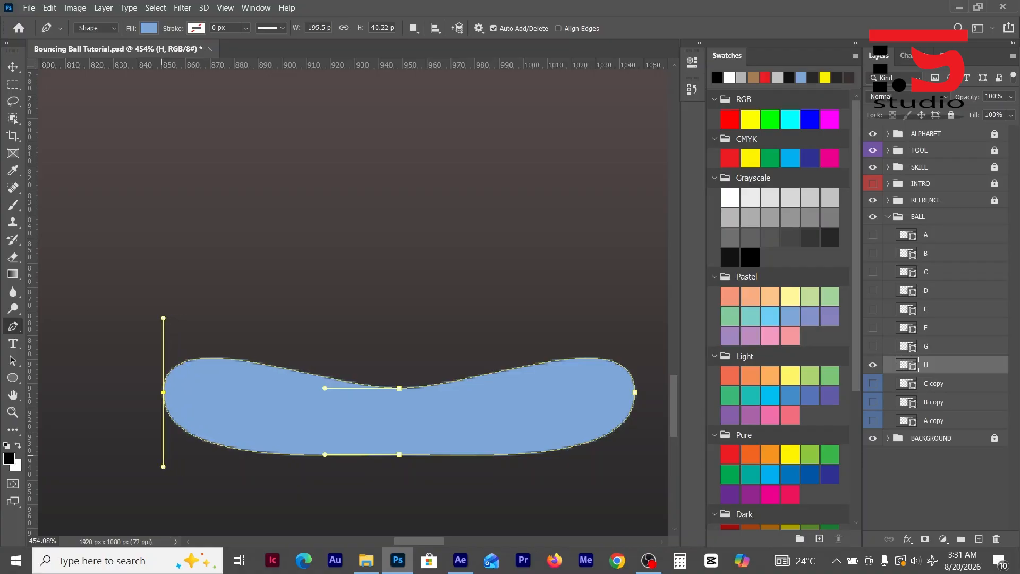
{"action": "key", "text": "Return"}
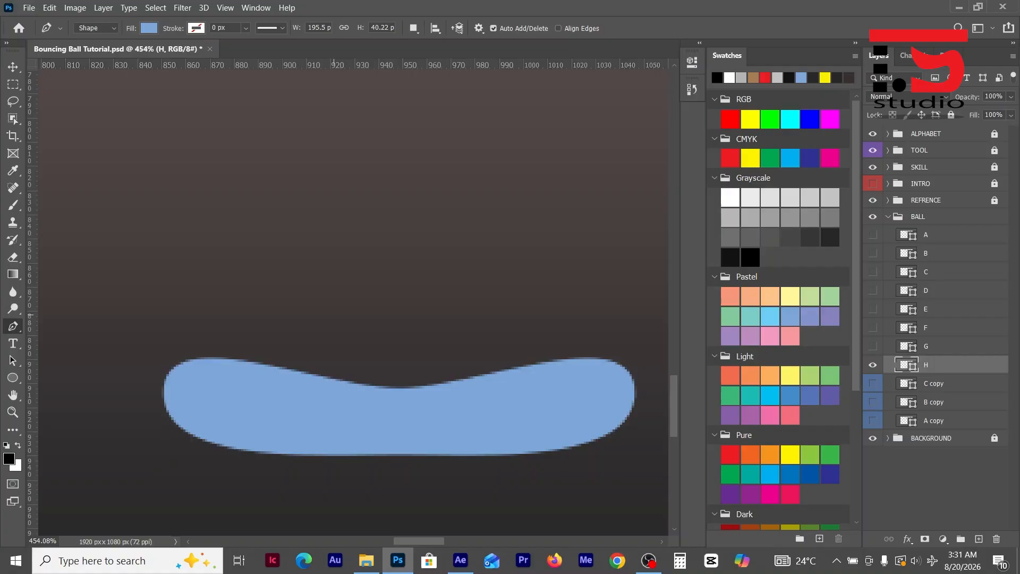
- Show layer G, hide layer H, and duplicate G as a layer named I directly below H
{"action": "left_click", "coordinate": [926, 347]}
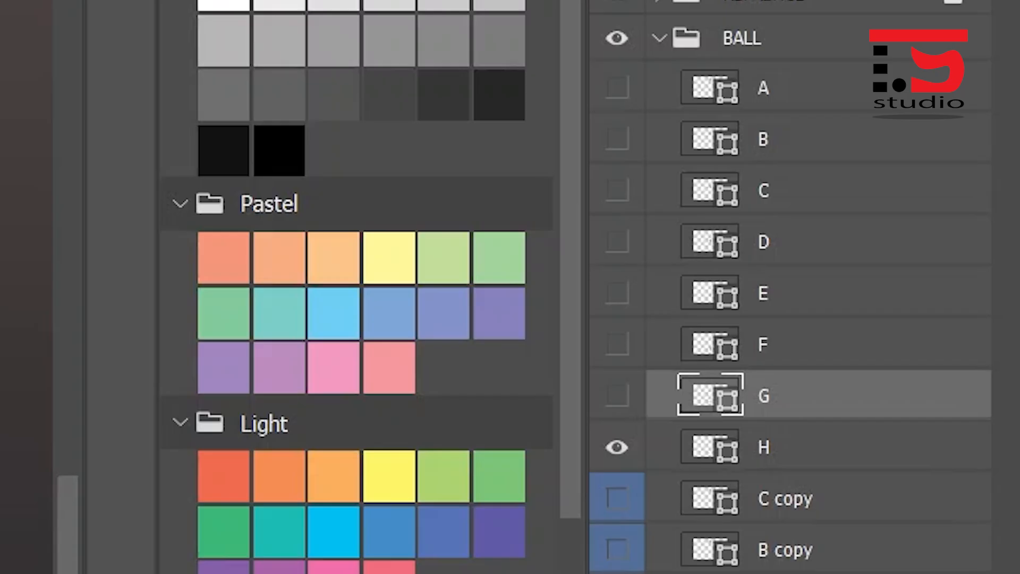
{"action": "left_click", "coordinate": [617, 396]}
{"action": "left_click", "coordinate": [618, 447]}
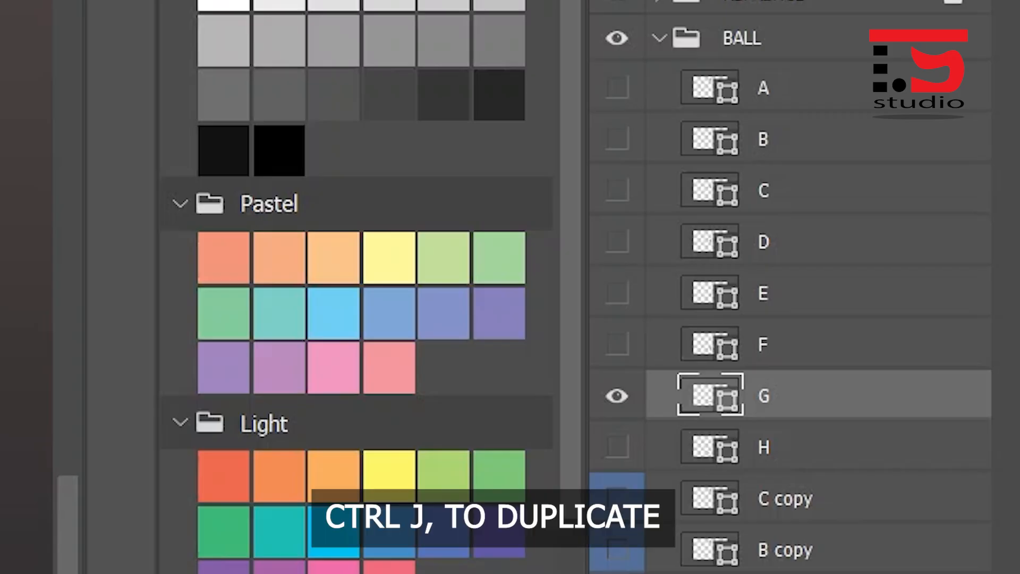
{"action": "key", "text": "ctrl+j"}
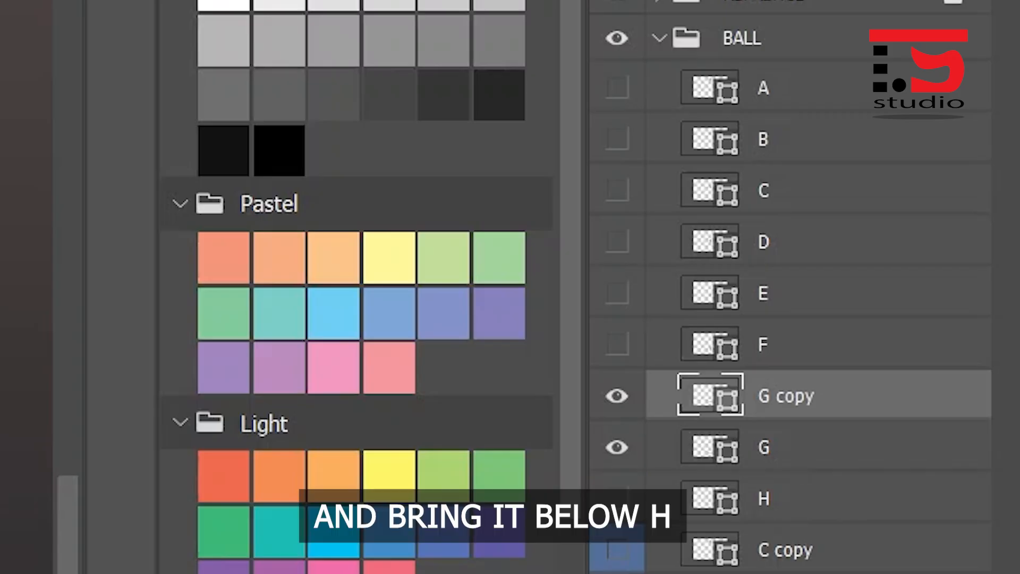
{"action": "left_click_drag", "start_coordinate": [787, 396], "coordinate": [786, 511]}
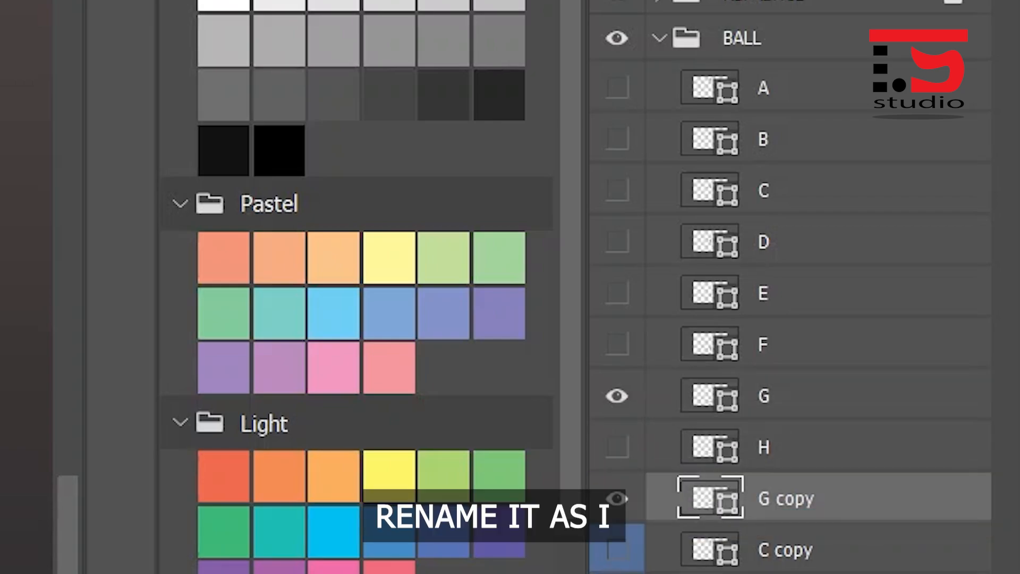
{"action": "double_click", "coordinate": [786, 499]}
{"action": "type", "text": "I"}
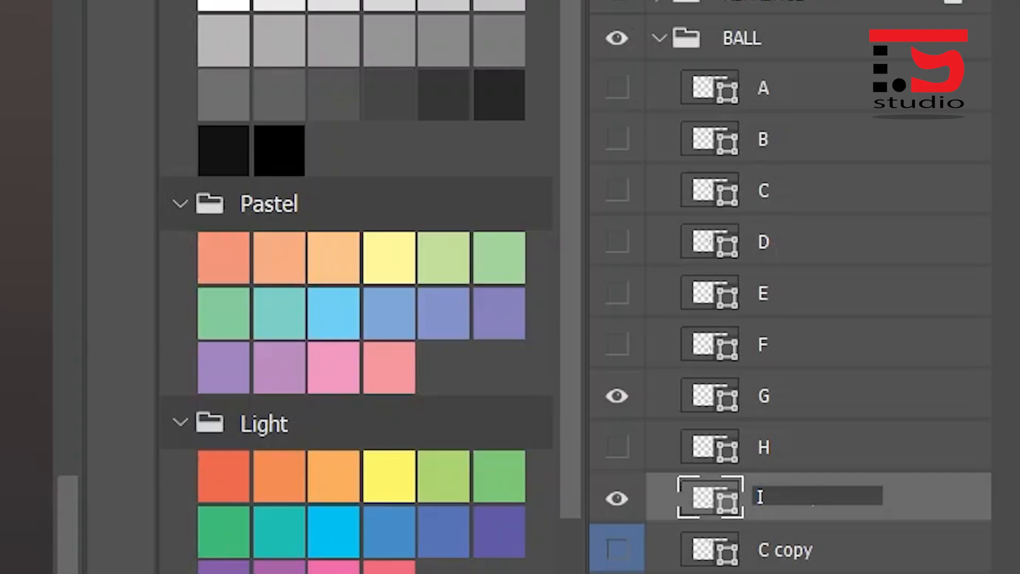
{"action": "key", "text": "Return"}
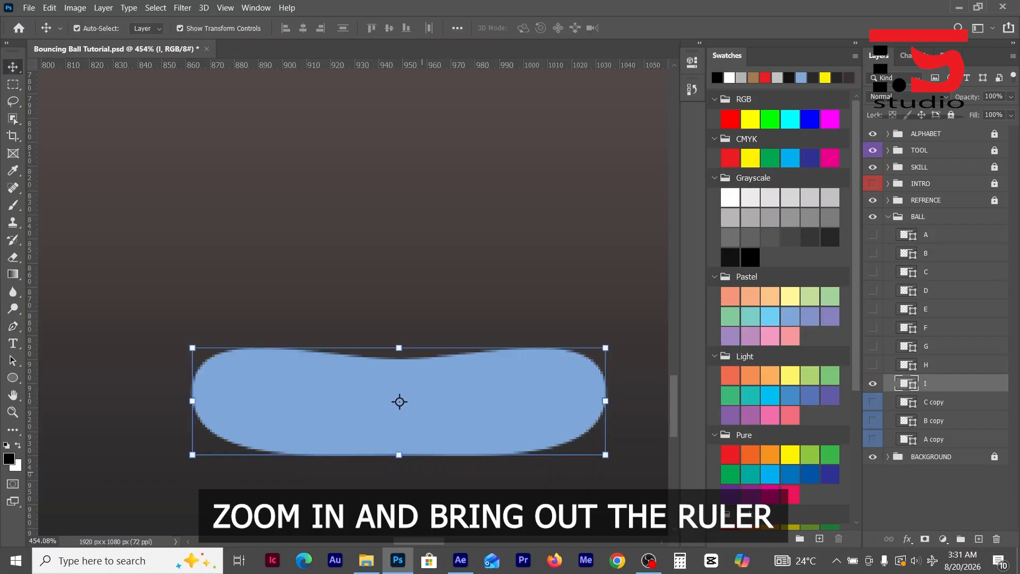
- Place a horizontal guide exactly along the lower edge of shape I, then deselect the layer and fit the canvas to the window
{"action": "scroll", "coordinate": [421, 475], "scroll_direction": "down", "scroll_amount": 1}
{"action": "scroll", "coordinate": [422, 475], "scroll_direction": "up", "scroll_amount": 12}
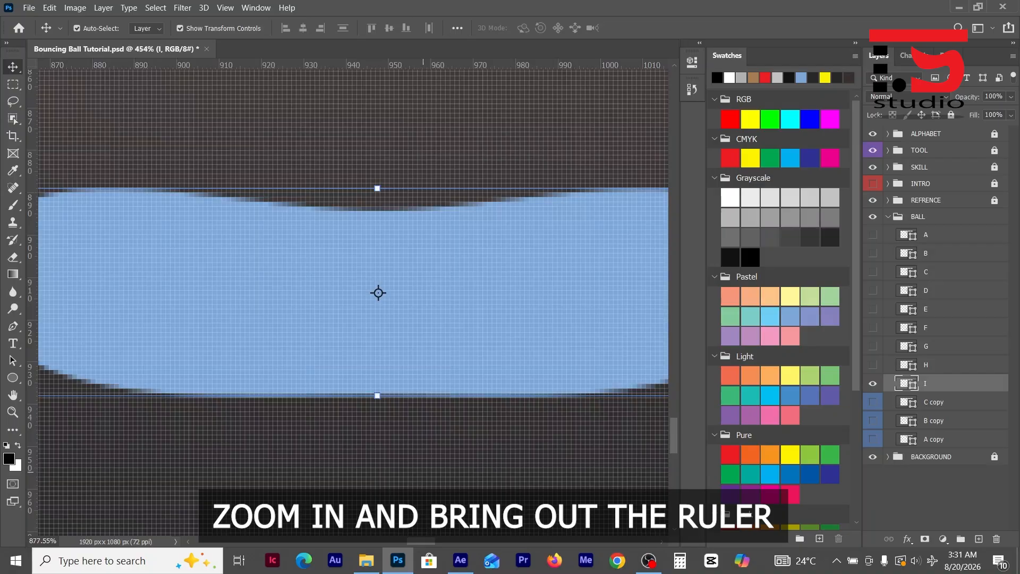
{"action": "scroll", "coordinate": [425, 444], "scroll_direction": "up", "scroll_amount": 9}
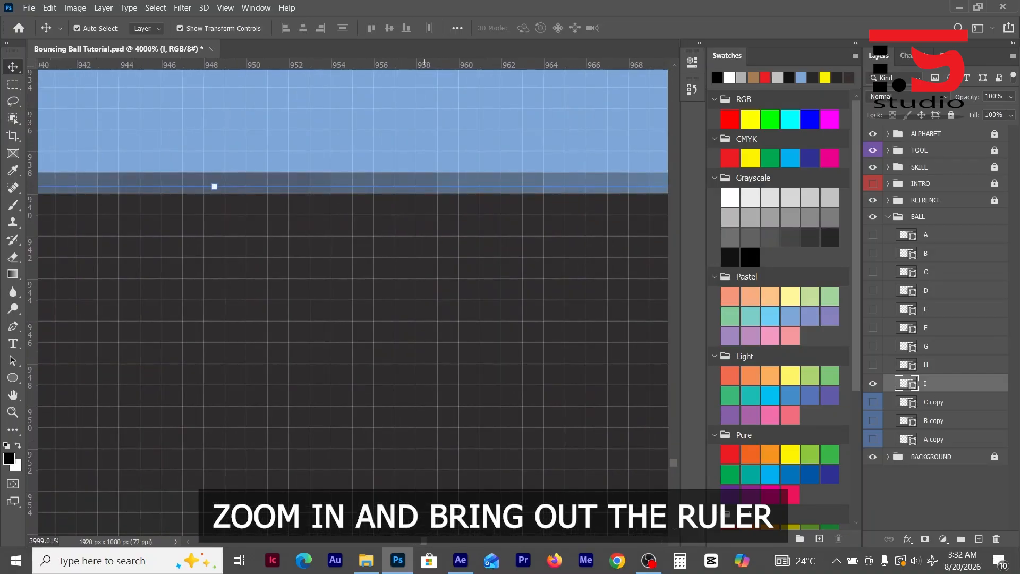
{"action": "key", "text": "r"}
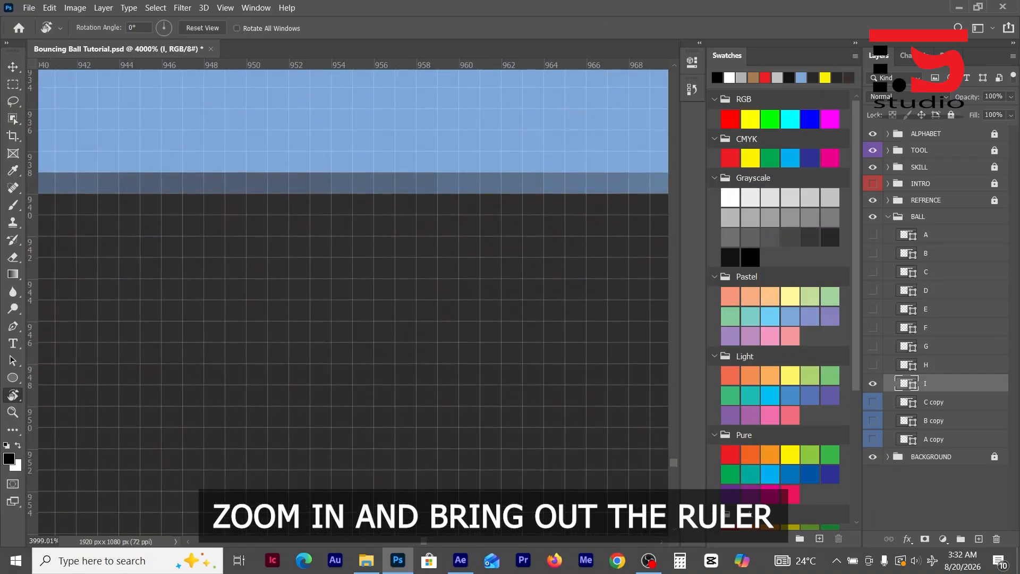
{"action": "left_click_drag", "start_coordinate": [374, 65], "coordinate": [374, 193]}
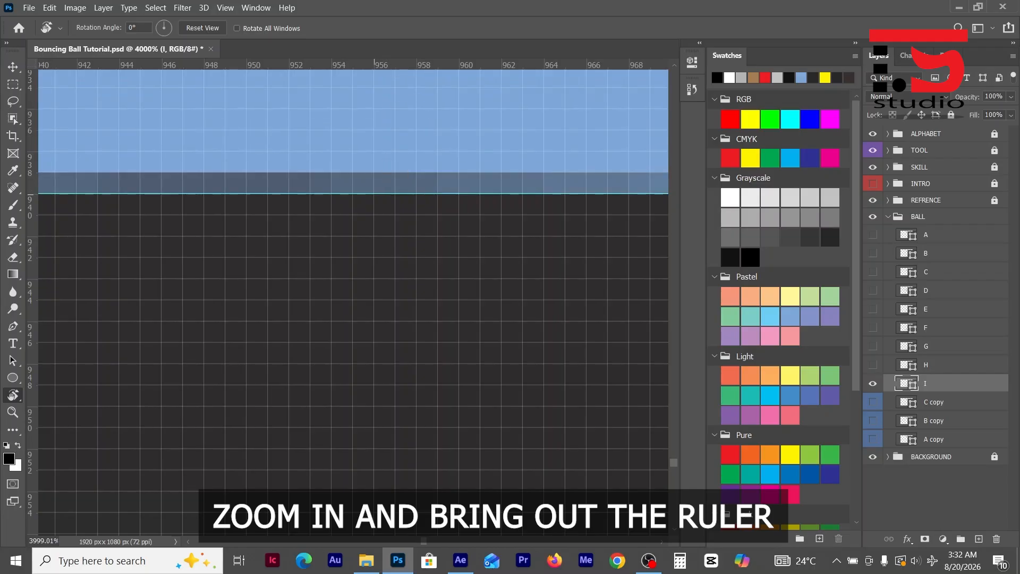
{"action": "scroll", "coordinate": [379, 289], "scroll_direction": "down", "scroll_amount": 8}
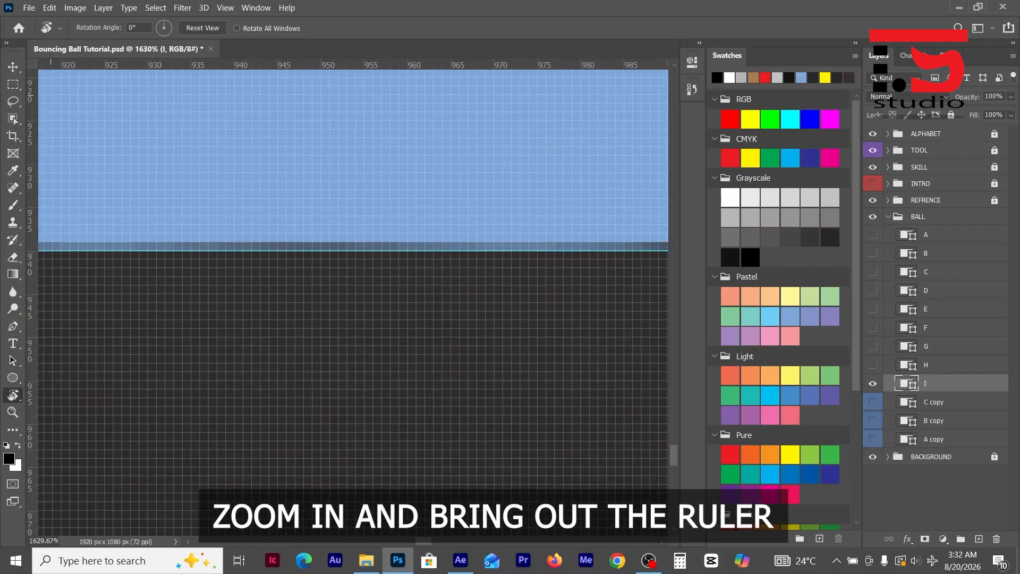
{"action": "left_click", "coordinate": [12, 66]}
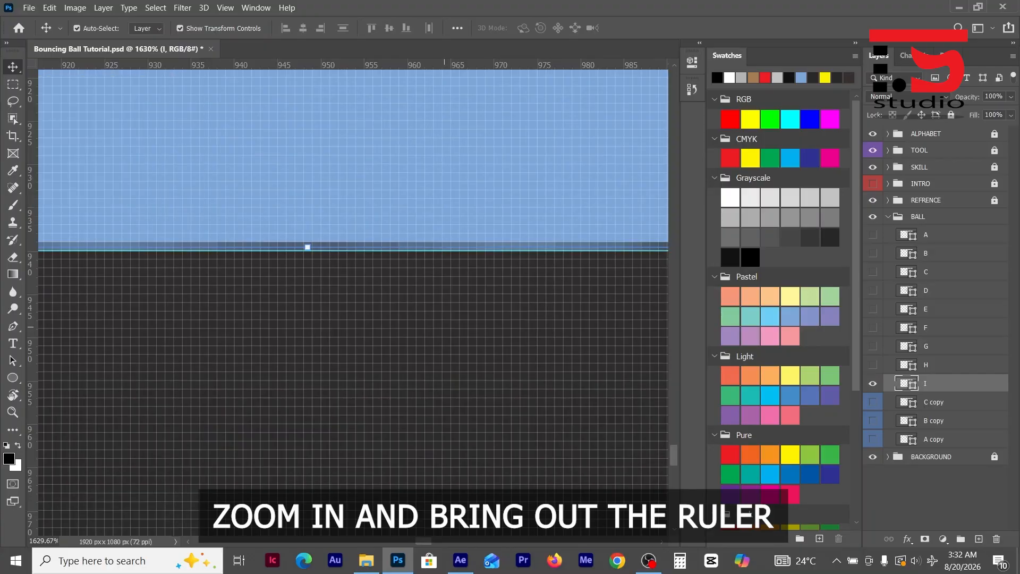
{"action": "scroll", "coordinate": [452, 327], "scroll_direction": "down", "scroll_amount": 6}
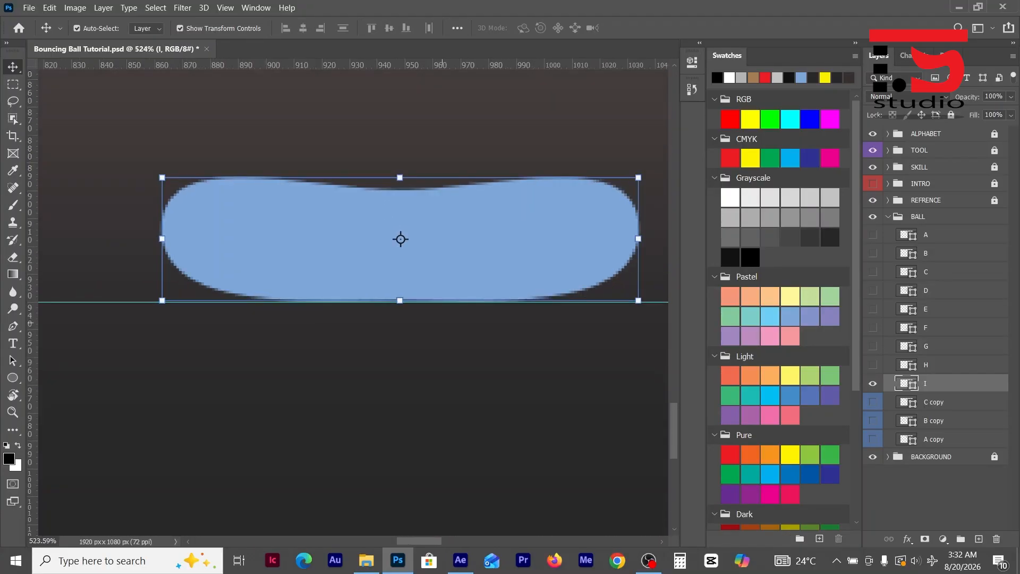
{"action": "scroll", "coordinate": [445, 321], "scroll_direction": "down", "scroll_amount": 1}
{"action": "scroll", "coordinate": [348, 307], "scroll_direction": "up", "scroll_amount": 2}
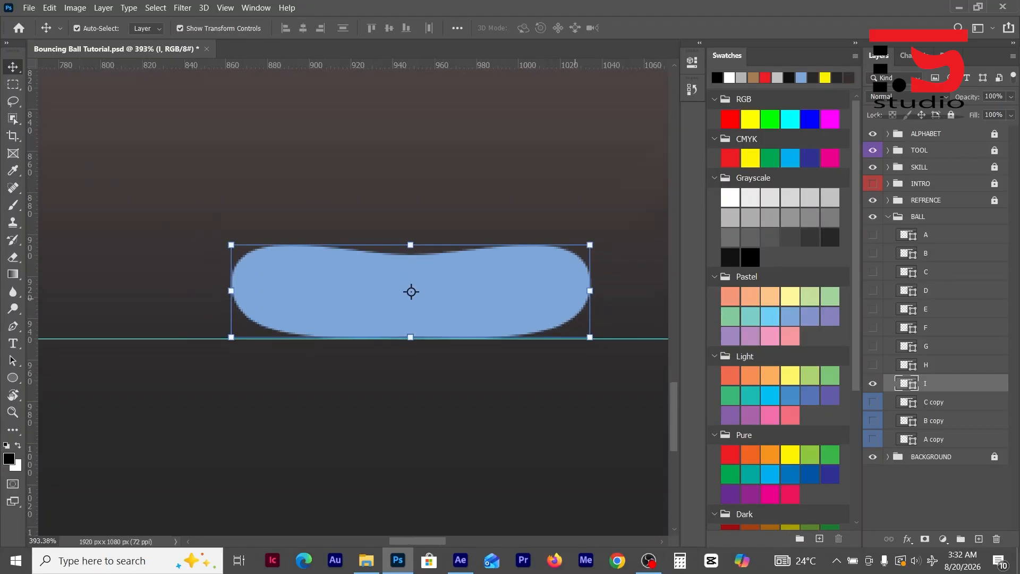
{"action": "left_click", "coordinate": [562, 412]}
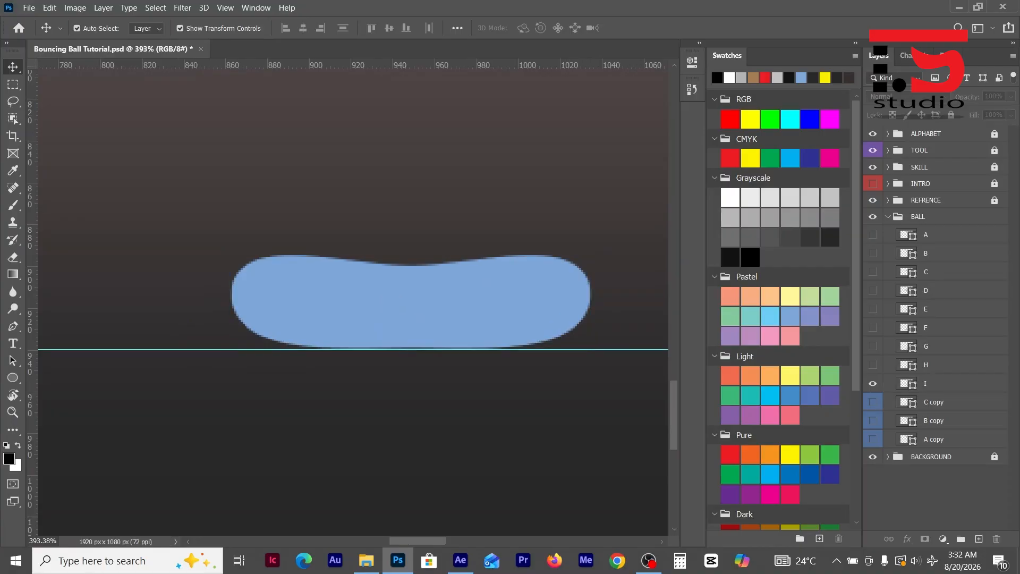
{"action": "key", "text": "ctrl+0"}
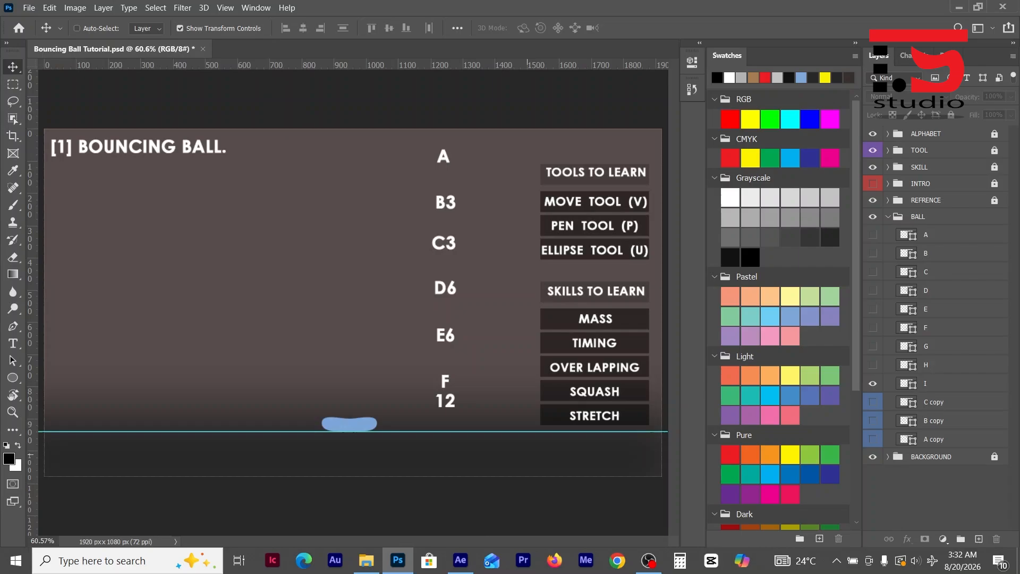
- Hide layer I, show C copy, B copy and A copy, and move these three balls together straight down to just above the guide
{"action": "left_click", "coordinate": [873, 383]}
{"action": "left_click_drag", "start_coordinate": [873, 402], "coordinate": [873, 439]}
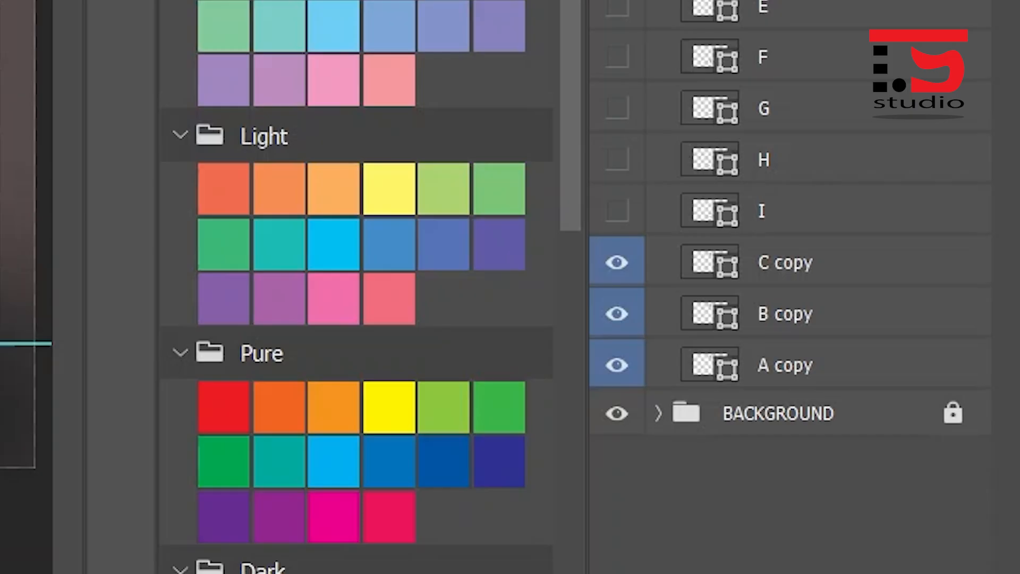
{"action": "left_click", "coordinate": [786, 263]}
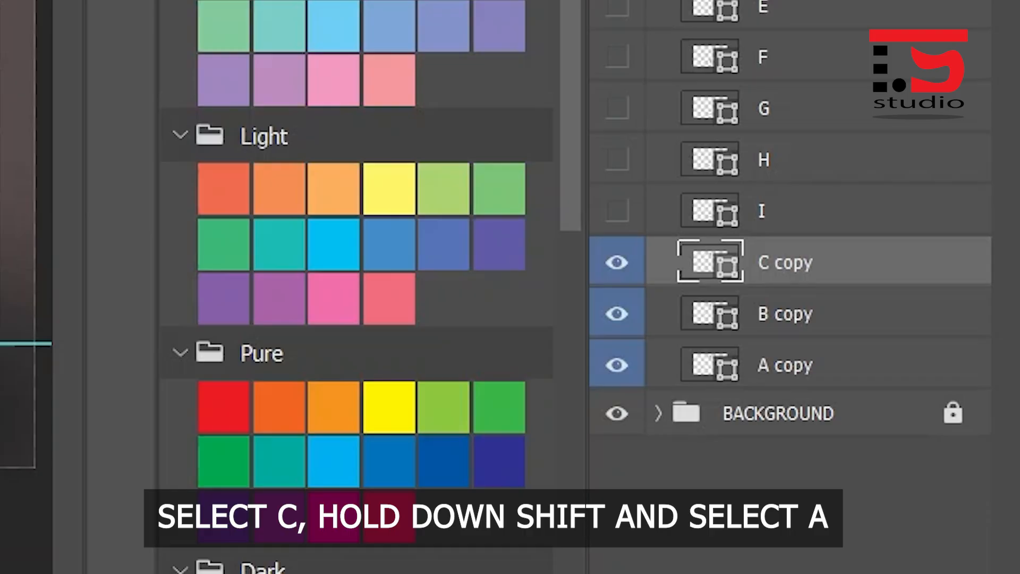
{"action": "left_click", "coordinate": [786, 366], "text": "shift"}
{"action": "left_click_drag", "start_coordinate": [350, 173], "coordinate": [352, 401]}
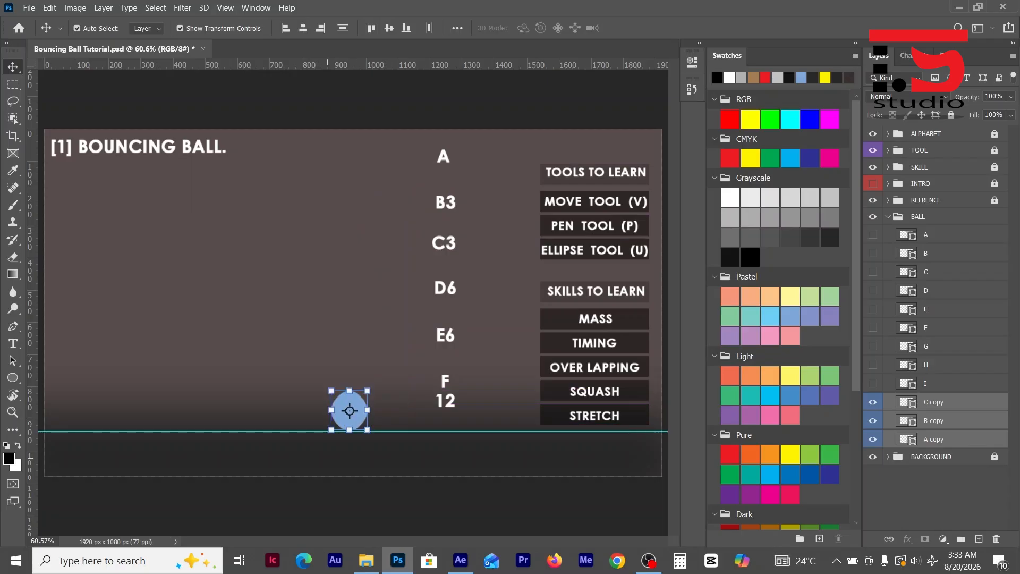
{"action": "scroll", "coordinate": [332, 444], "scroll_direction": "up", "scroll_amount": 10}
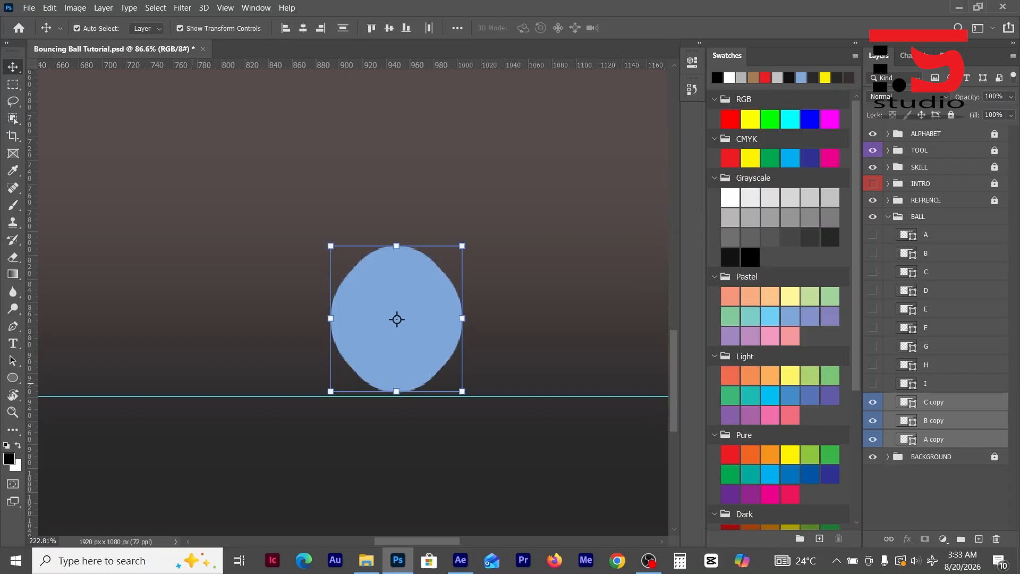
{"action": "scroll", "coordinate": [378, 318], "scroll_direction": "up", "scroll_amount": 8}
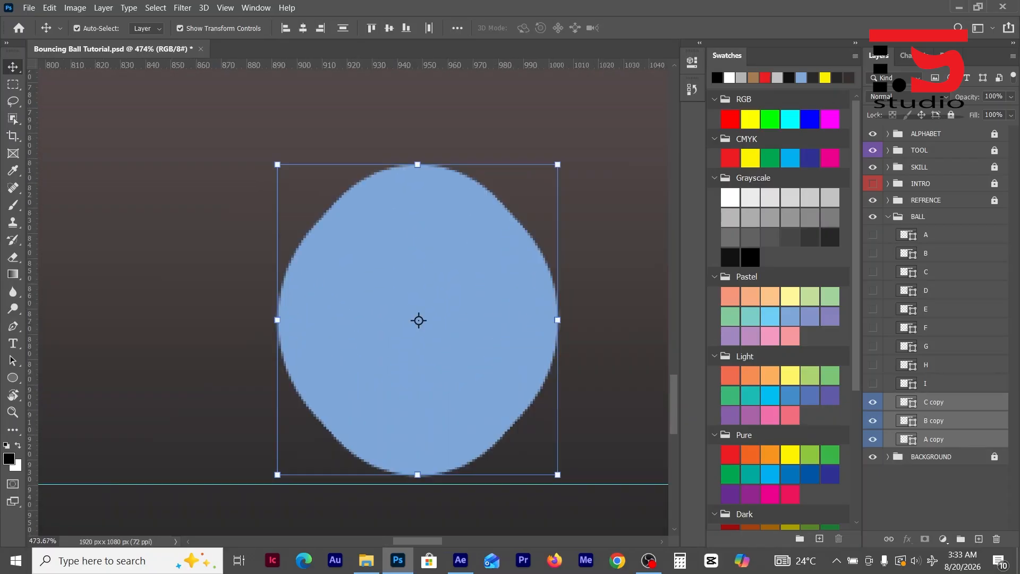
- Hide layers B copy and A copy and select layer C copy
{"action": "left_click", "coordinate": [937, 384]}
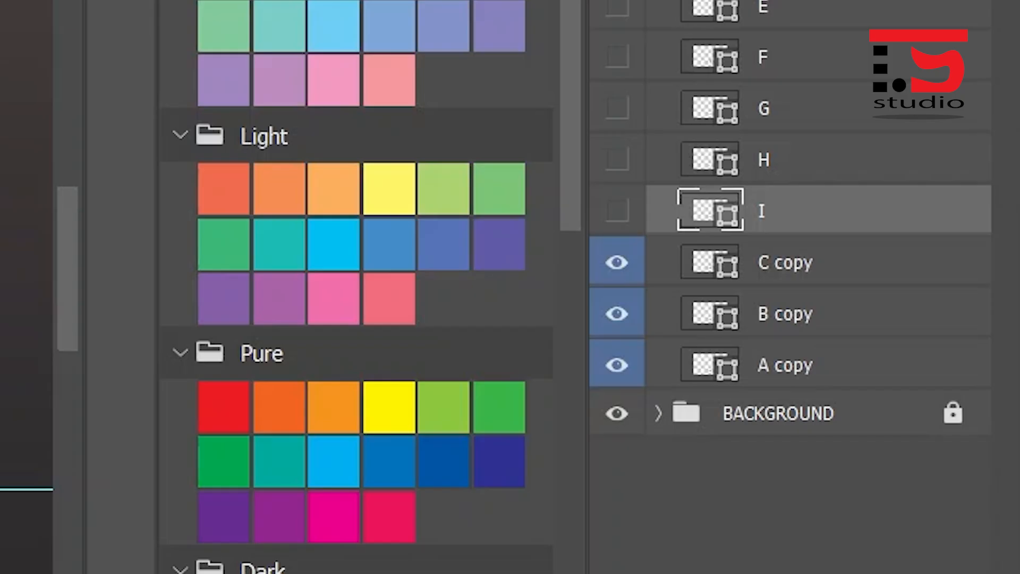
{"action": "left_click", "coordinate": [617, 314]}
{"action": "left_click", "coordinate": [618, 365]}
{"action": "left_click", "coordinate": [786, 263]}
{"action": "scroll", "coordinate": [397, 431], "scroll_direction": "down", "scroll_amount": 2}
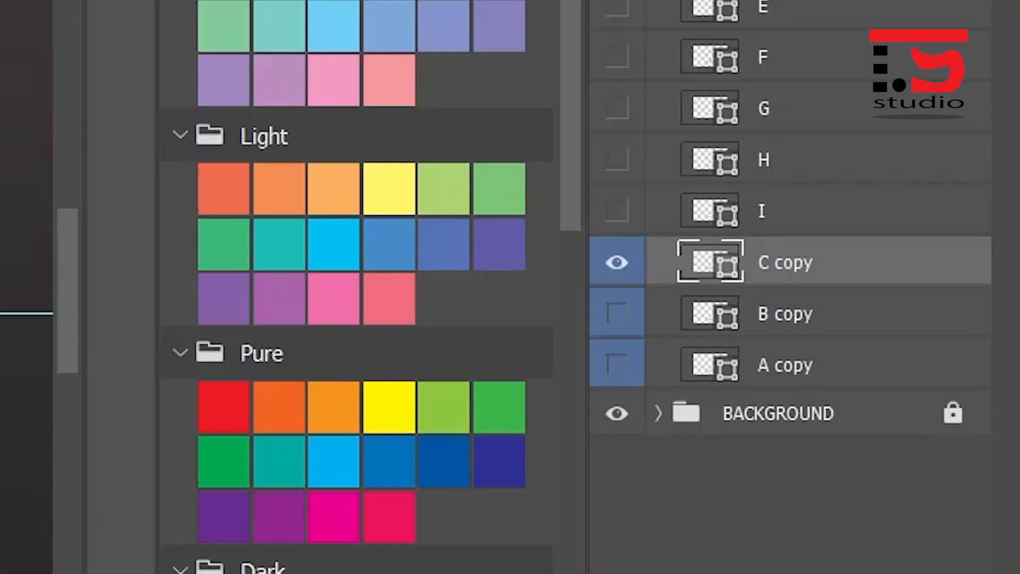
- Nudge the C copy ball straight down until its lower edge rests on the horizontal guide
{"action": "scroll", "coordinate": [397, 432], "scroll_direction": "up", "scroll_amount": 4}
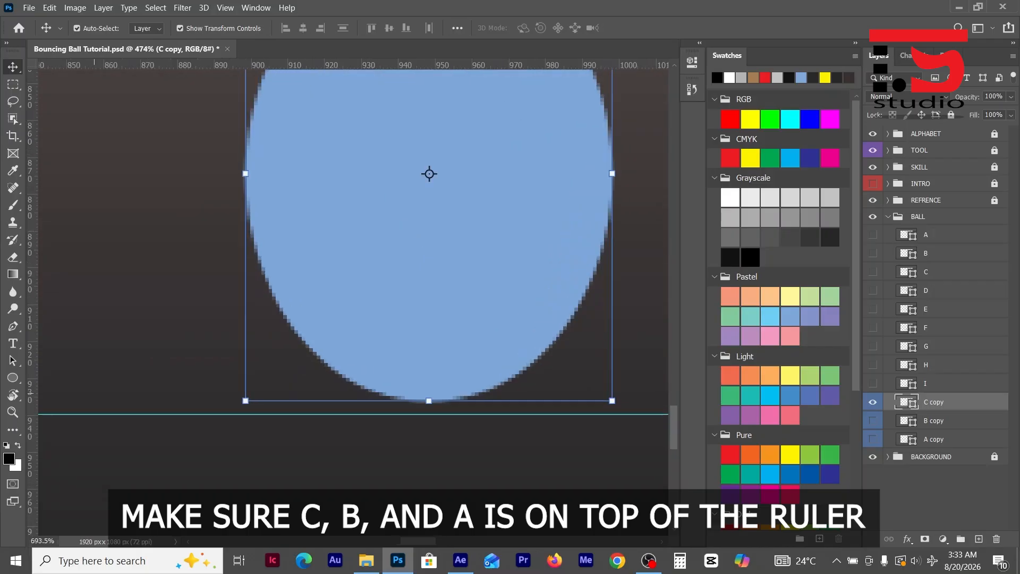
{"action": "scroll", "coordinate": [421, 404], "scroll_direction": "up", "scroll_amount": 8}
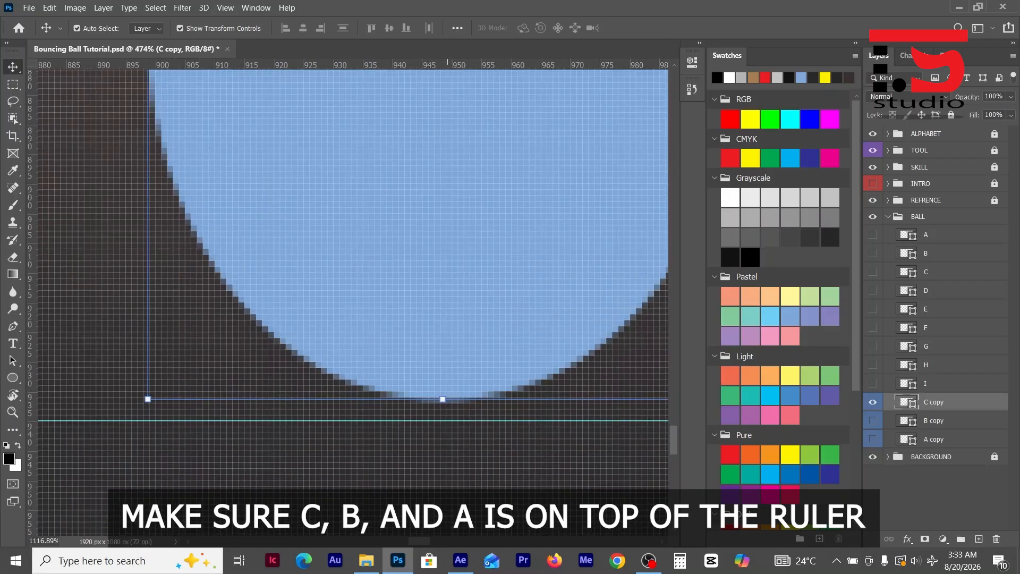
{"action": "scroll", "coordinate": [458, 433], "scroll_direction": "up", "scroll_amount": 3}
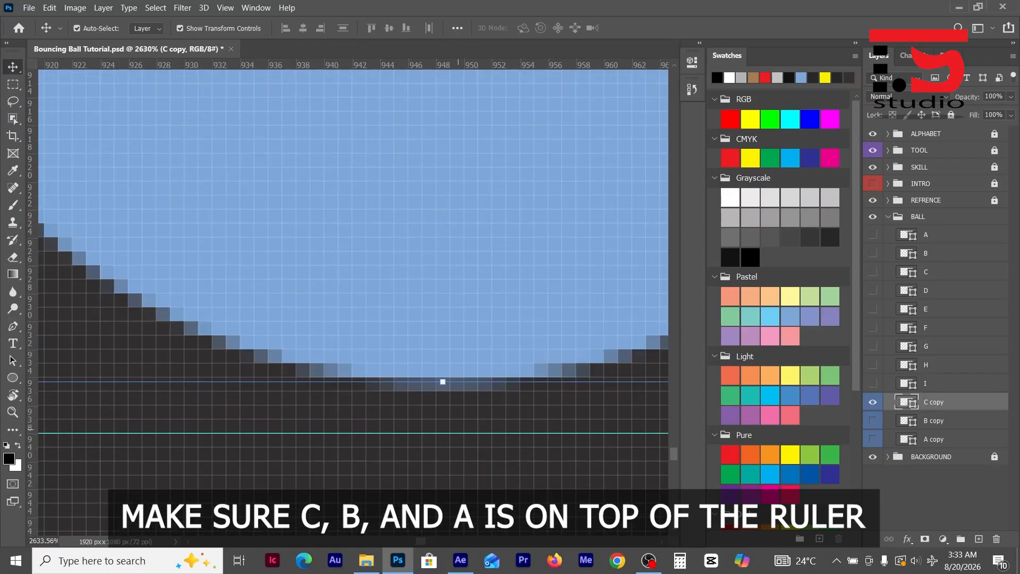
{"action": "scroll", "coordinate": [353, 305], "scroll_direction": "down", "scroll_amount": 1}
{"action": "key", "text": "Down"}
{"action": "key", "text": "Down"}
{"action": "key", "text": "Down"}
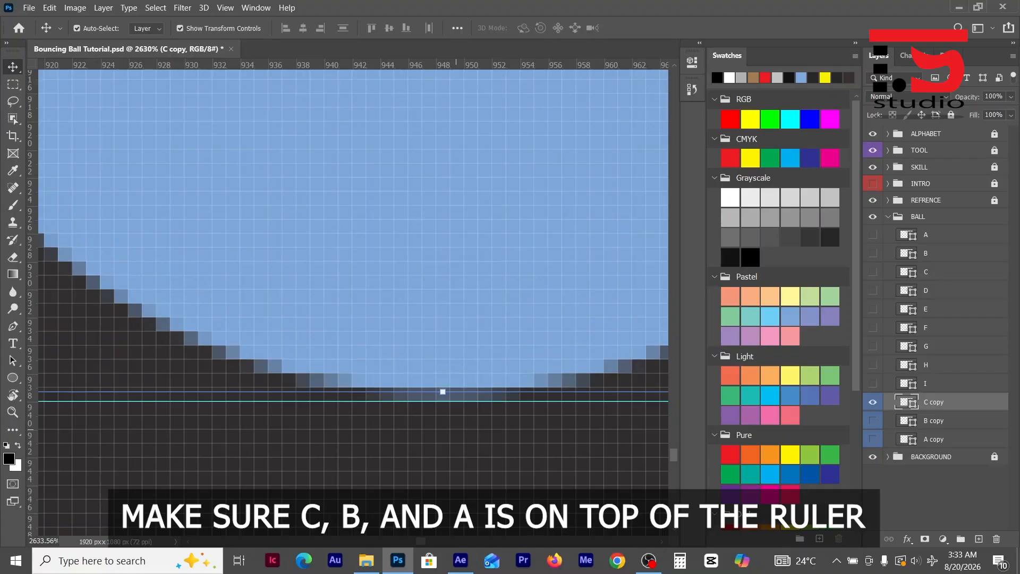
- Show B copy in place of C copy and nudge its ball straight down until it rests on the guide
{"action": "left_click", "coordinate": [872, 421]}
{"action": "left_click", "coordinate": [872, 402]}
{"action": "left_click", "coordinate": [530, 242]}
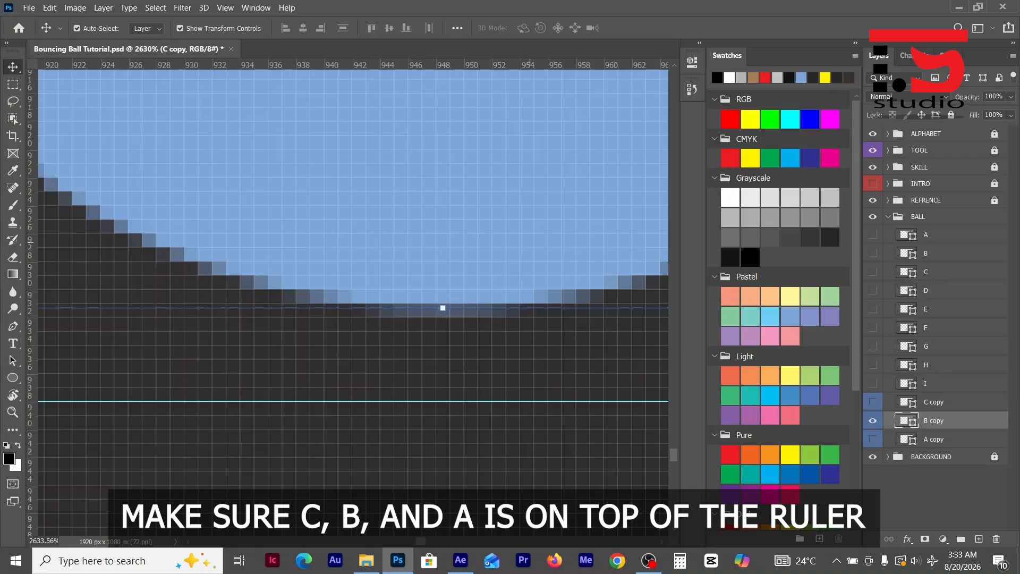
{"action": "key", "text": "Down"}
{"action": "key", "text": "Down"}
{"action": "key", "text": "Down"}
{"action": "key", "text": "Down"}
{"action": "key", "text": "Down"}
{"action": "key", "text": "Down"}
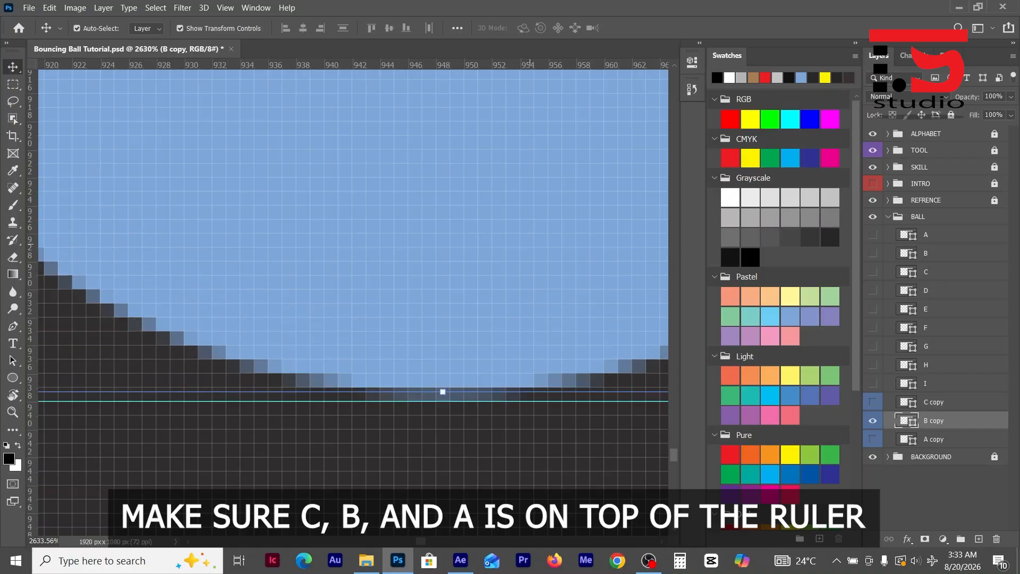
- Show A copy in place of B copy and nudge its ball straight down until it rests on the guide
{"action": "left_click", "coordinate": [872, 440]}
{"action": "left_click", "coordinate": [873, 421]}
{"action": "left_click", "coordinate": [379, 207]}
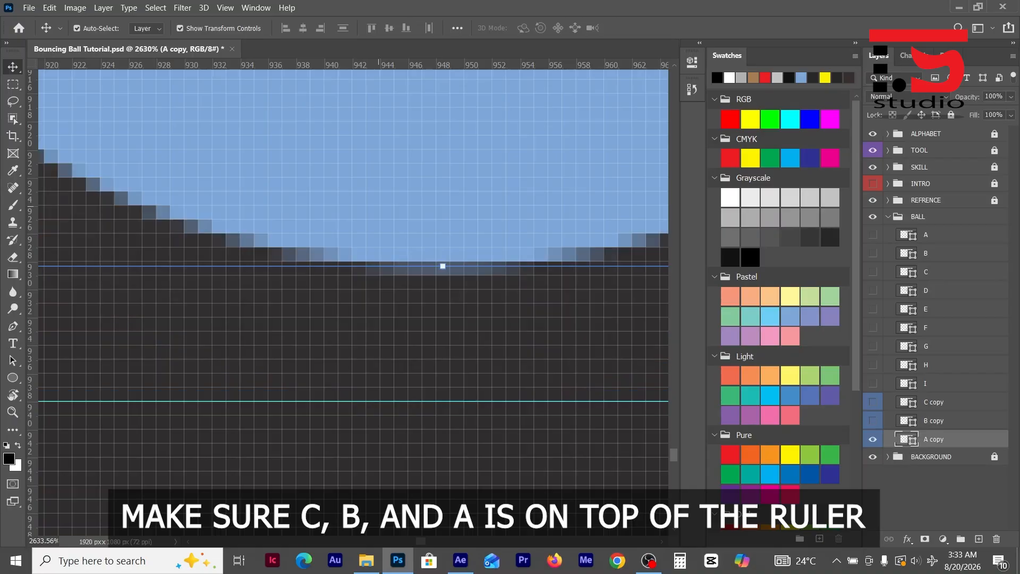
{"action": "key", "text": "Down"}
{"action": "key", "text": "Down"}
{"action": "key", "text": "Down"}
{"action": "key", "text": "Down"}
{"action": "key", "text": "Down"}
{"action": "key", "text": "Down"}
{"action": "key", "text": "Down"}
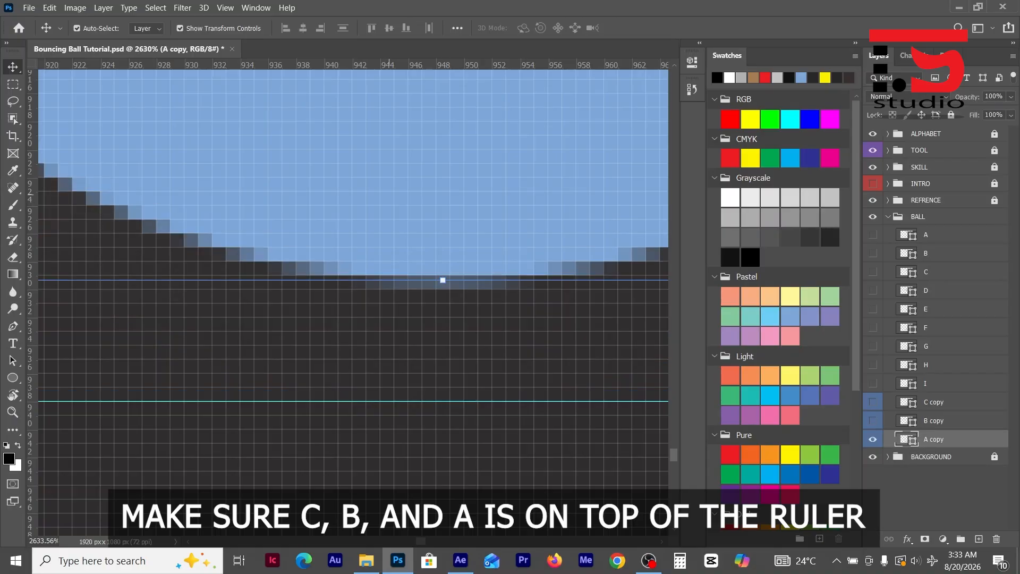
{"action": "key", "text": "Down"}
{"action": "key", "text": "Down"}
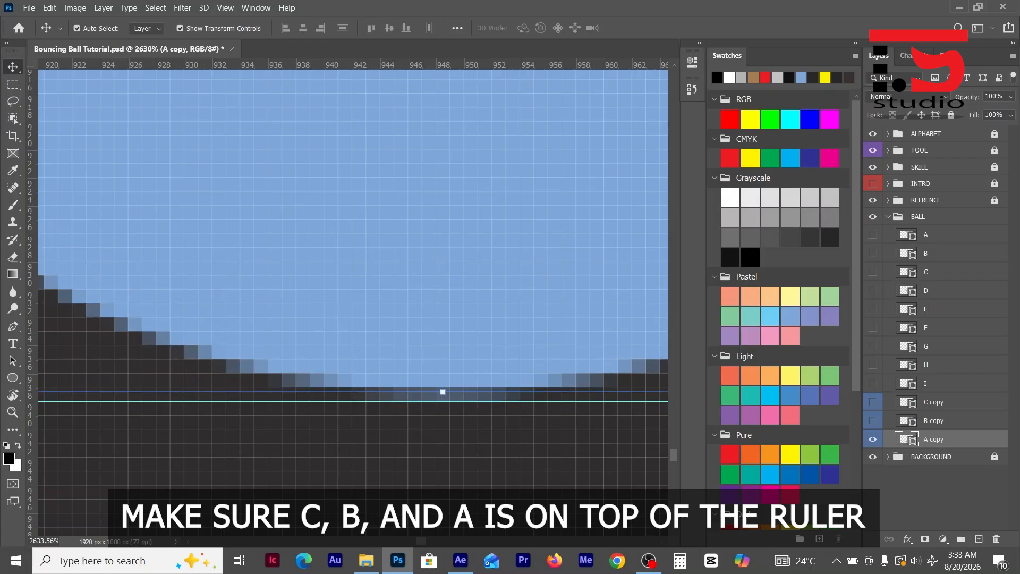
- Duplicate layer B copy and place the duplicate directly below layer I, above C copy
{"action": "scroll", "coordinate": [299, 305], "scroll_direction": "down", "scroll_amount": 10}
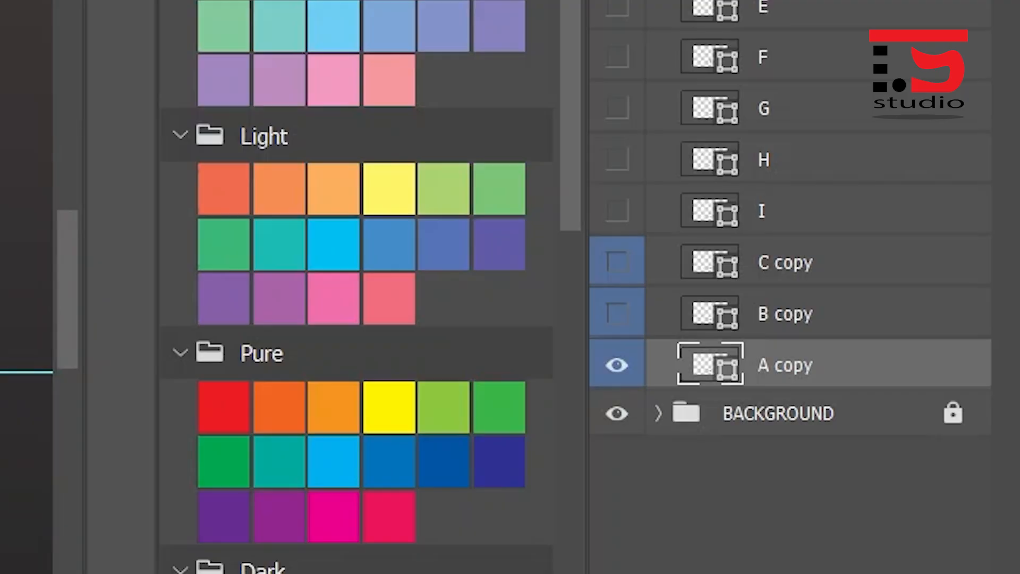
{"action": "left_click", "coordinate": [787, 314]}
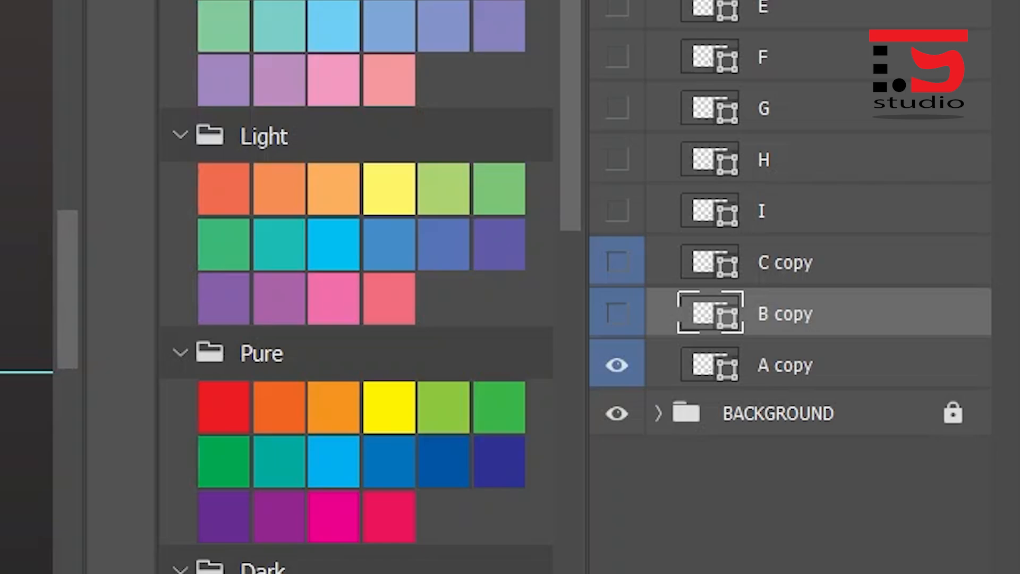
{"action": "key", "text": "ctrl+j"}
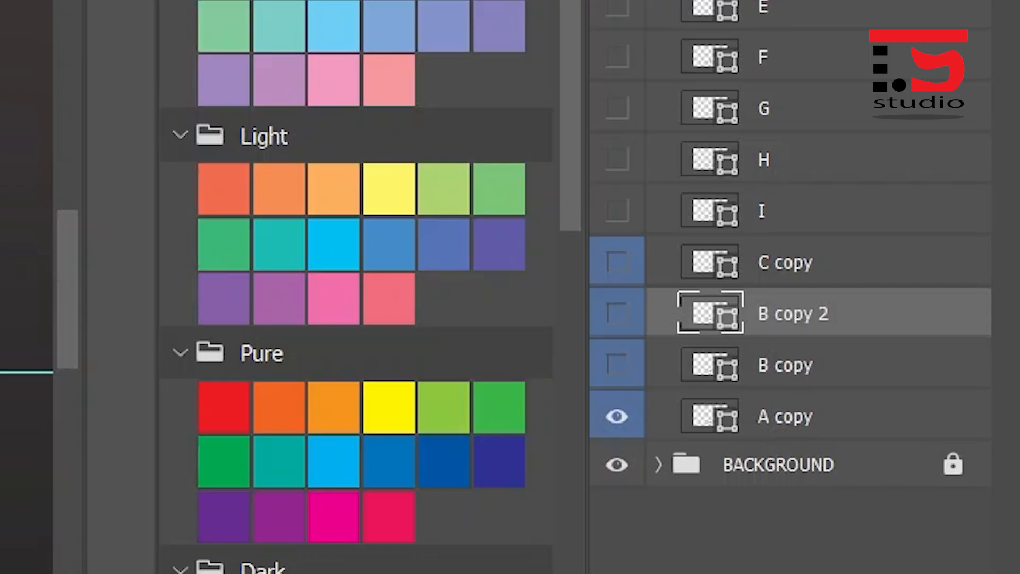
{"action": "left_click_drag", "start_coordinate": [792, 313], "coordinate": [792, 248]}
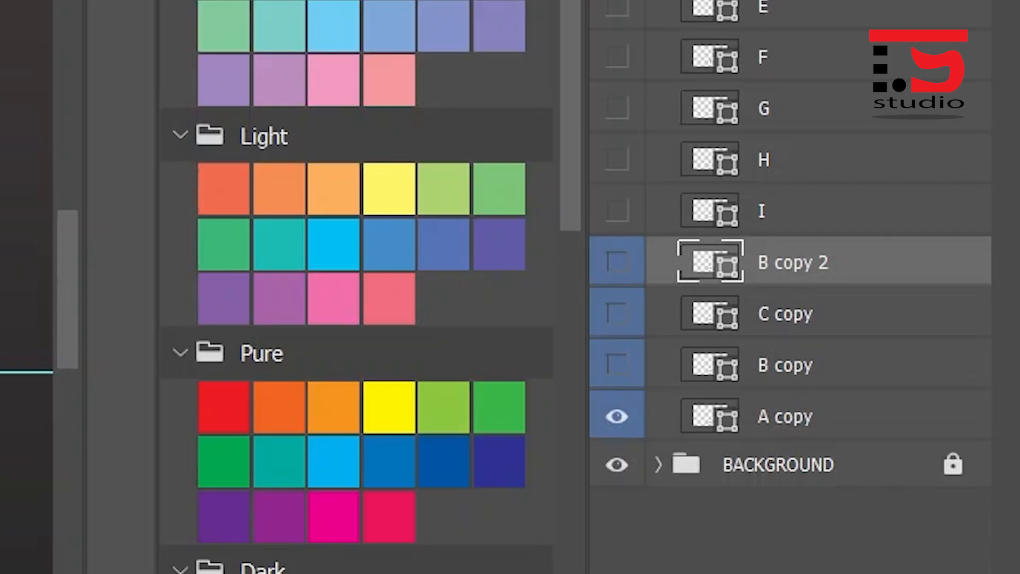
- Duplicate B copy and A copy together, place the duplicates below A copy, and duplicate the lower B layer once more
{"action": "left_click", "coordinate": [785, 365]}
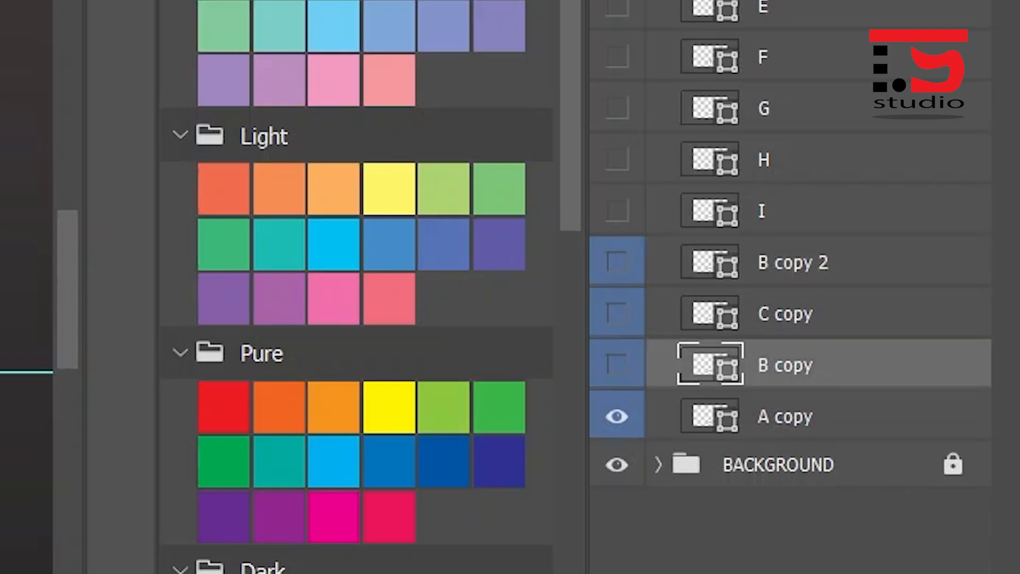
{"action": "left_click", "coordinate": [786, 417], "text": "shift"}
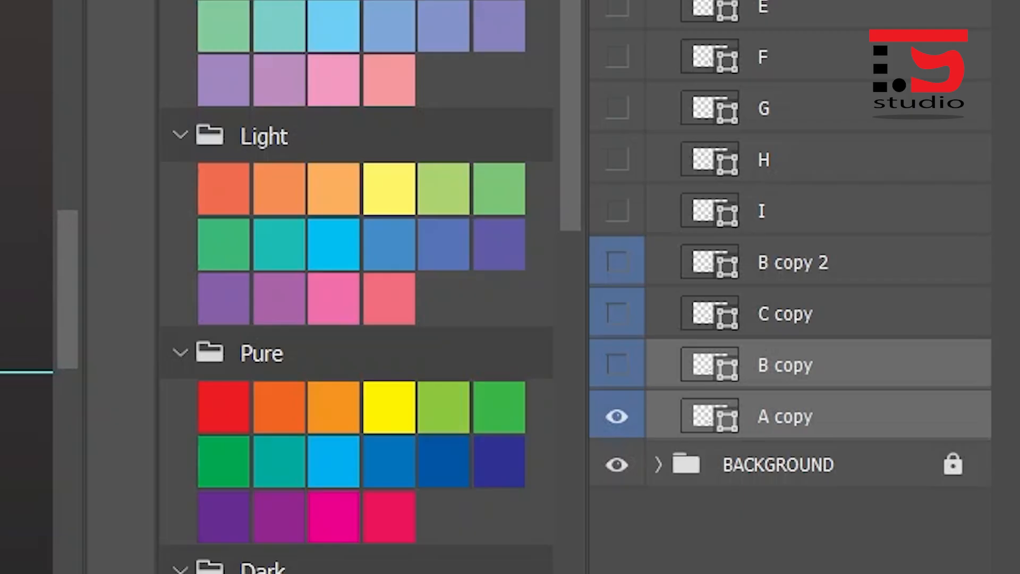
{"action": "key", "text": "ctrl+j"}
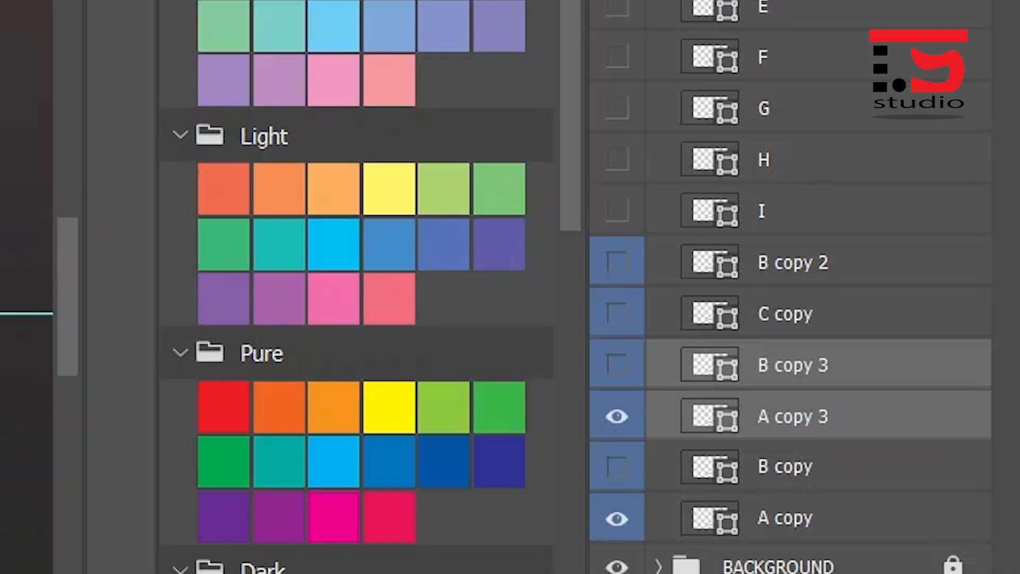
{"action": "left_click_drag", "start_coordinate": [798, 416], "coordinate": [797, 538]}
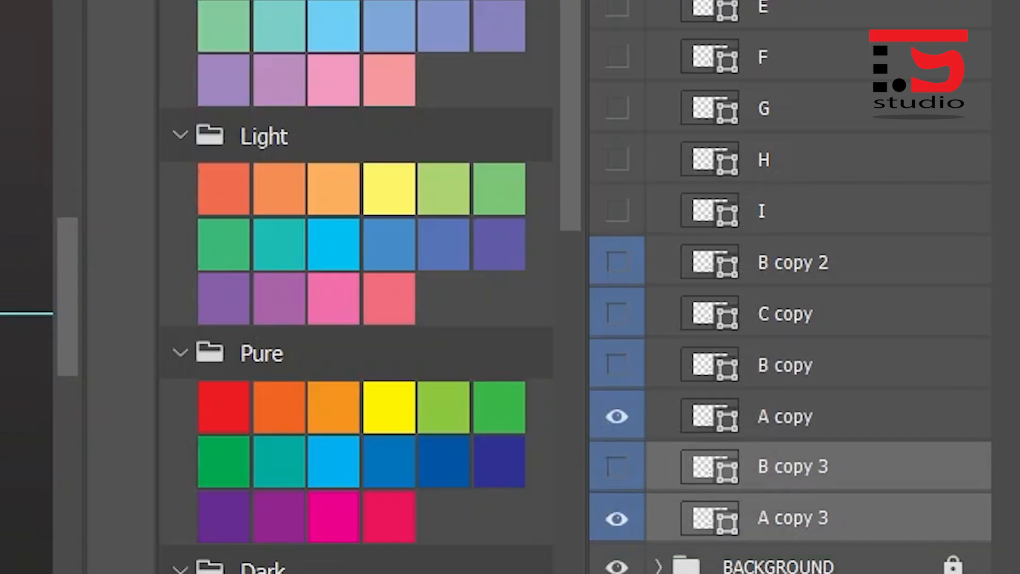
{"action": "left_click", "coordinate": [797, 467]}
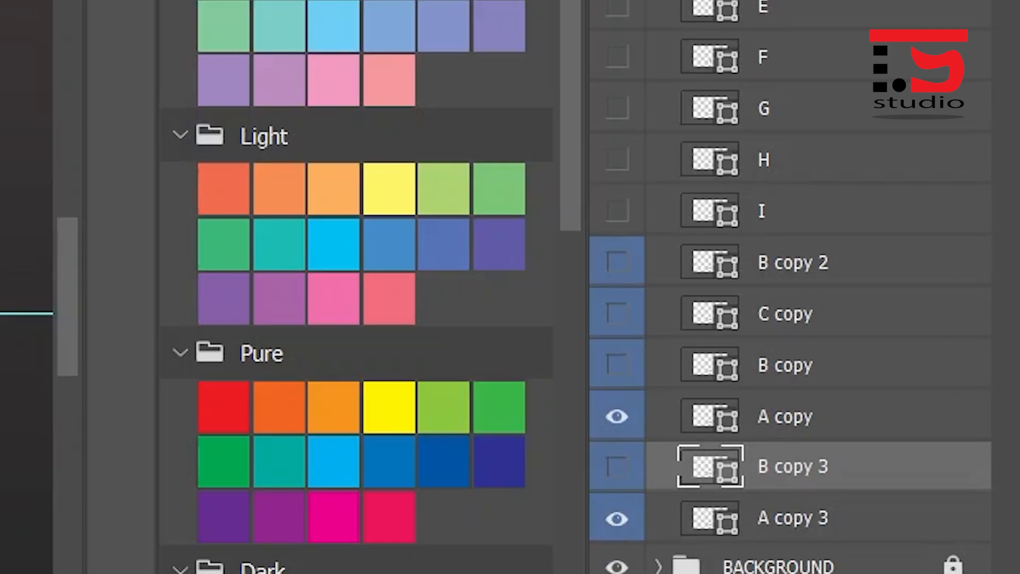
{"action": "key", "text": "ctrl+j"}
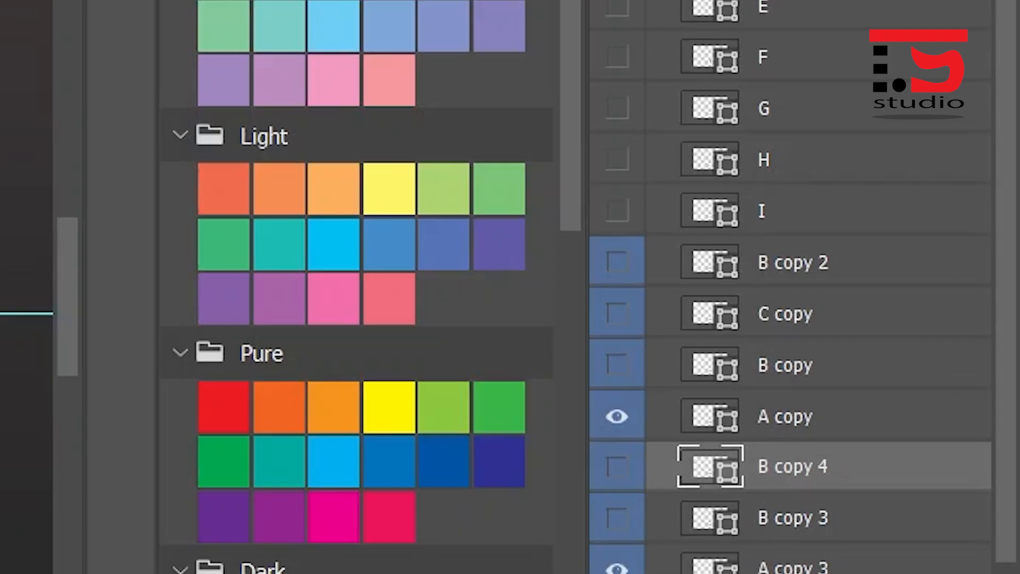
- Go through the rebound layers one by one from B copy 2 down to A copy 3 to check their order
{"action": "scroll", "coordinate": [792, 287], "scroll_direction": "down", "scroll_amount": 1}
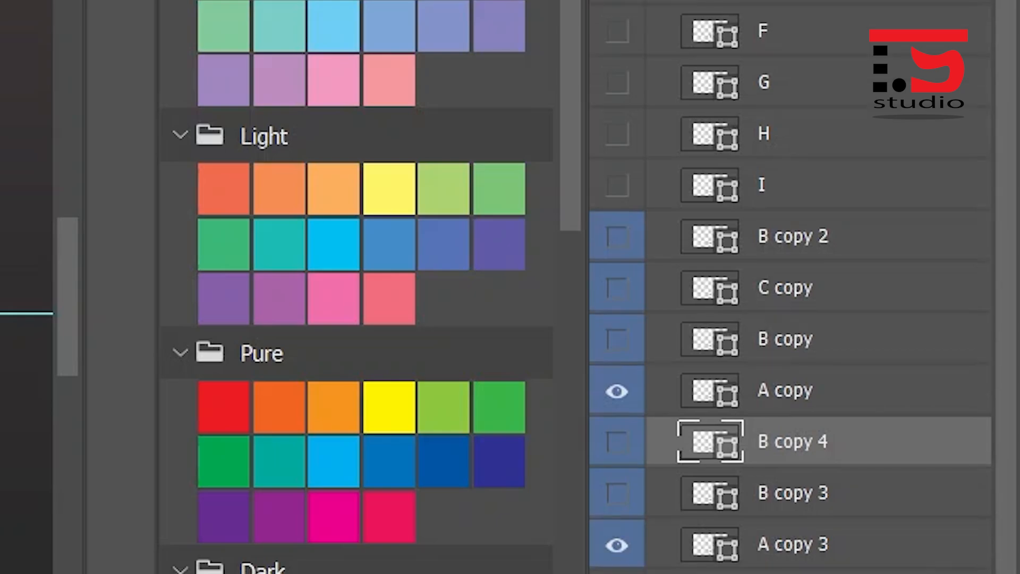
{"action": "left_click", "coordinate": [793, 237]}
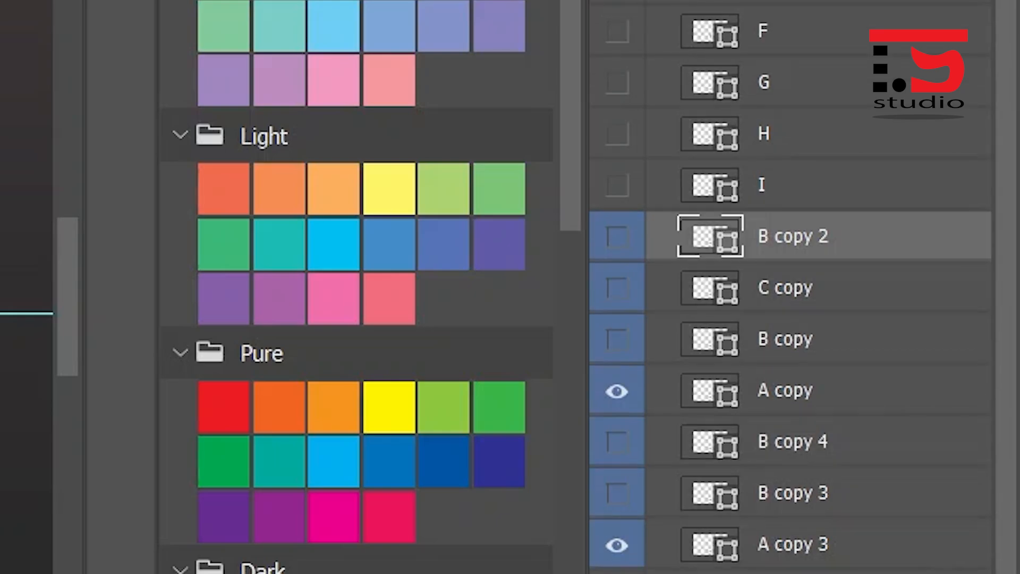
{"action": "left_click", "coordinate": [787, 288]}
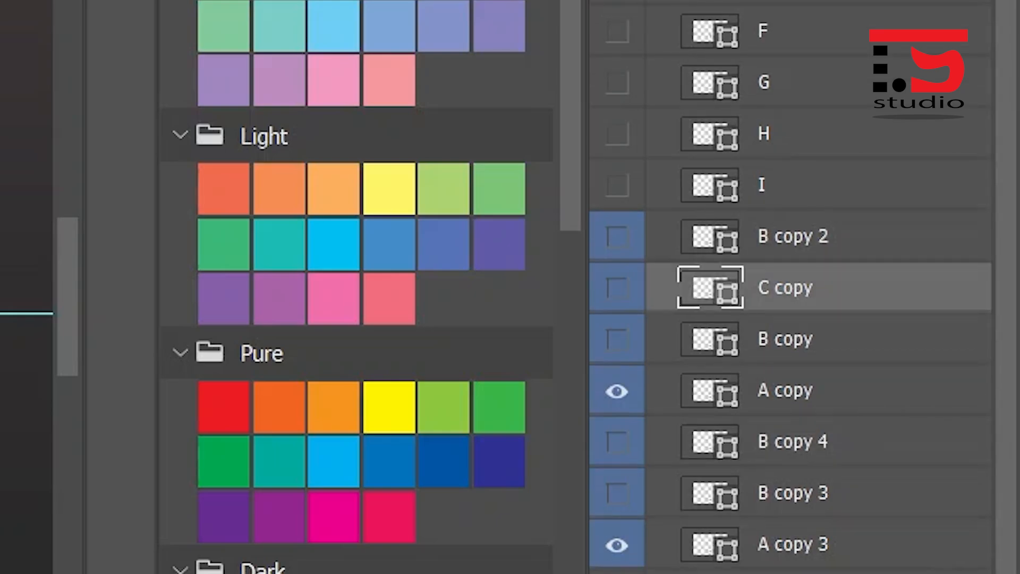
{"action": "left_click", "coordinate": [785, 339]}
{"action": "left_click", "coordinate": [785, 391]}
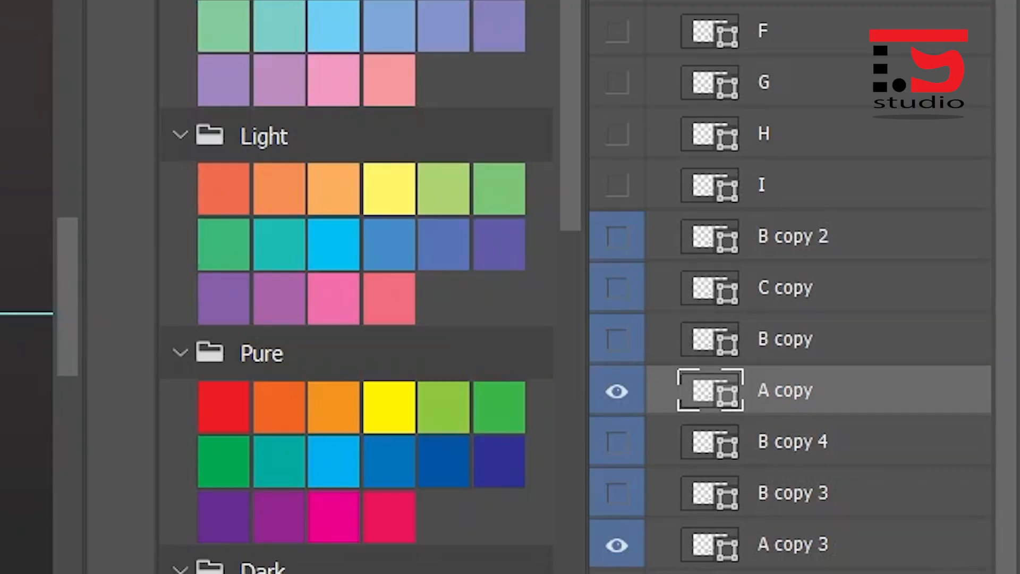
{"action": "left_click", "coordinate": [792, 442]}
{"action": "left_click", "coordinate": [792, 493]}
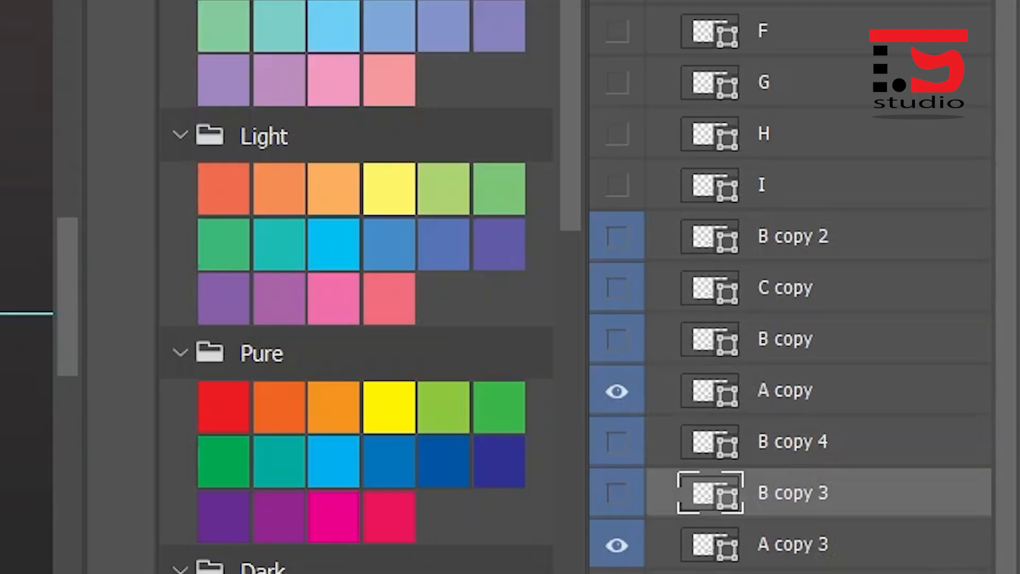
{"action": "left_click", "coordinate": [793, 544]}
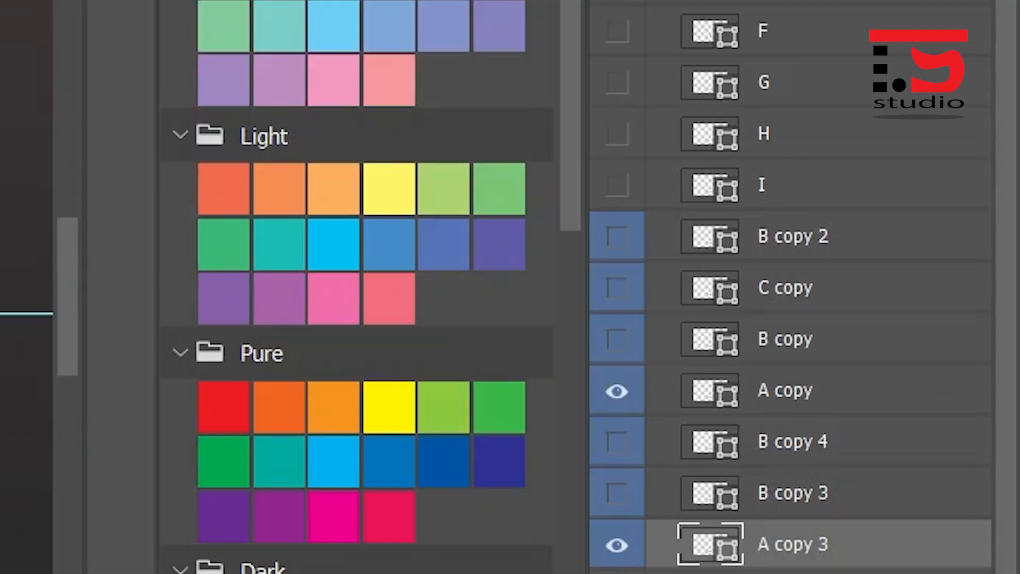
- Rename the four layers directly below layer I as B, C, B and A, in that order
{"action": "double_click", "coordinate": [793, 236]}
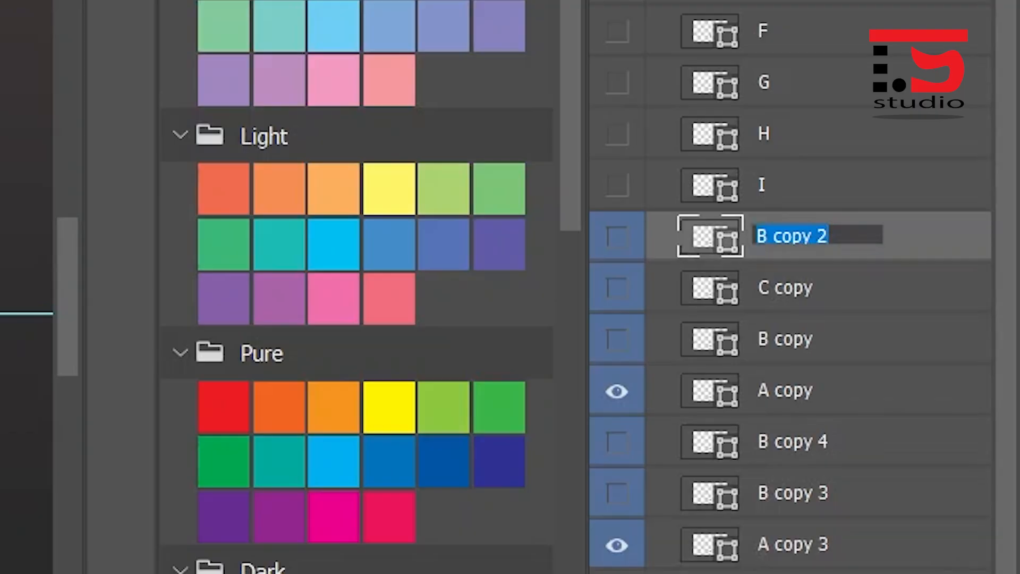
{"action": "type", "text": "B"}
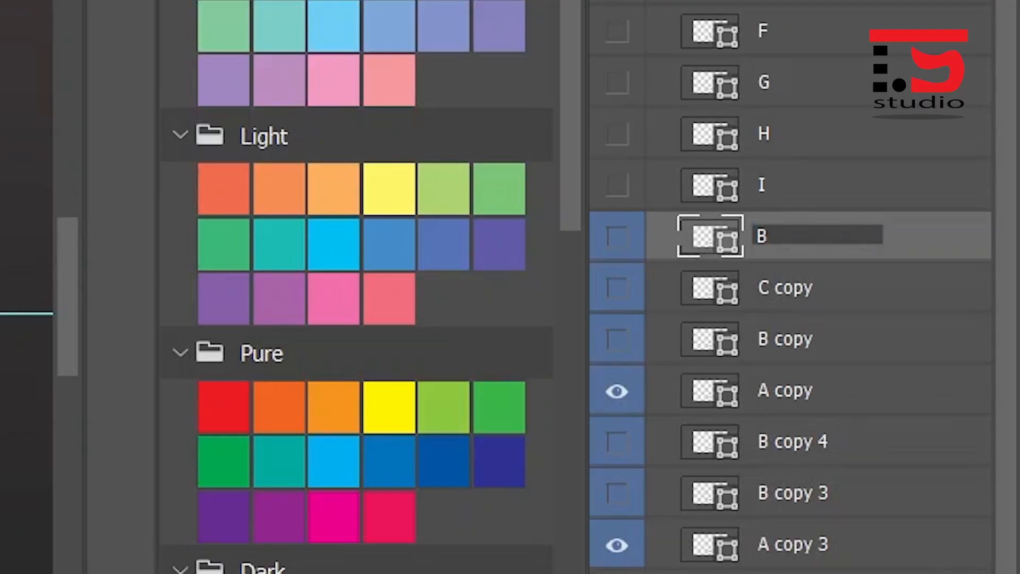
{"action": "key", "text": "Tab"}
{"action": "type", "text": "C"}
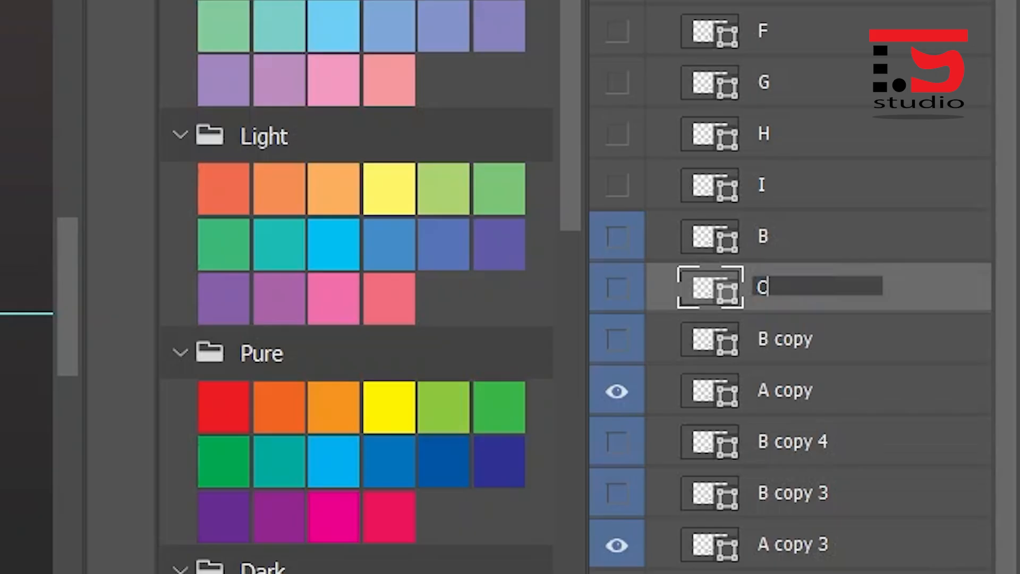
{"action": "key", "text": "Tab"}
{"action": "type", "text": "B"}
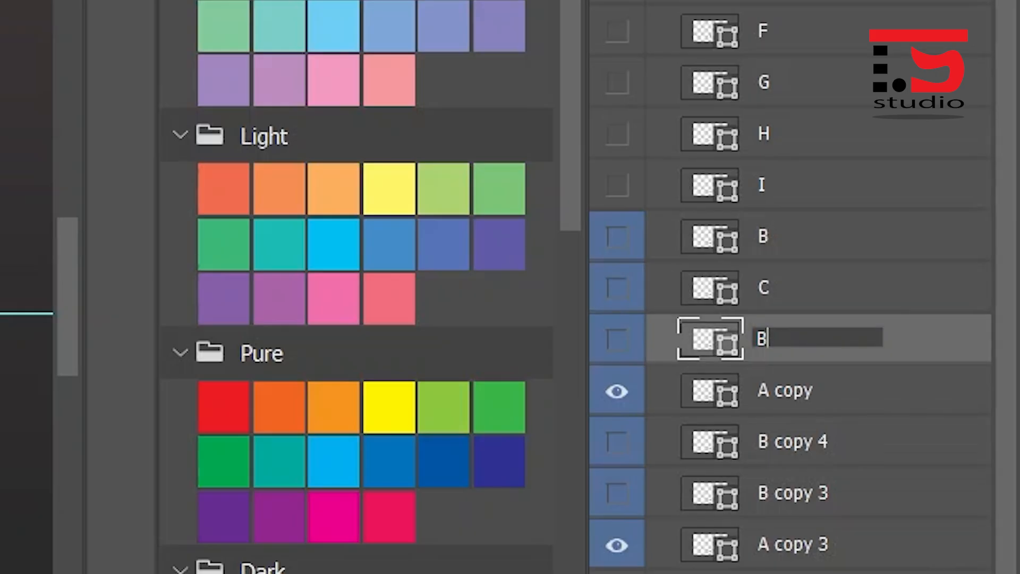
{"action": "key", "text": "Tab"}
{"action": "type", "text": "A"}
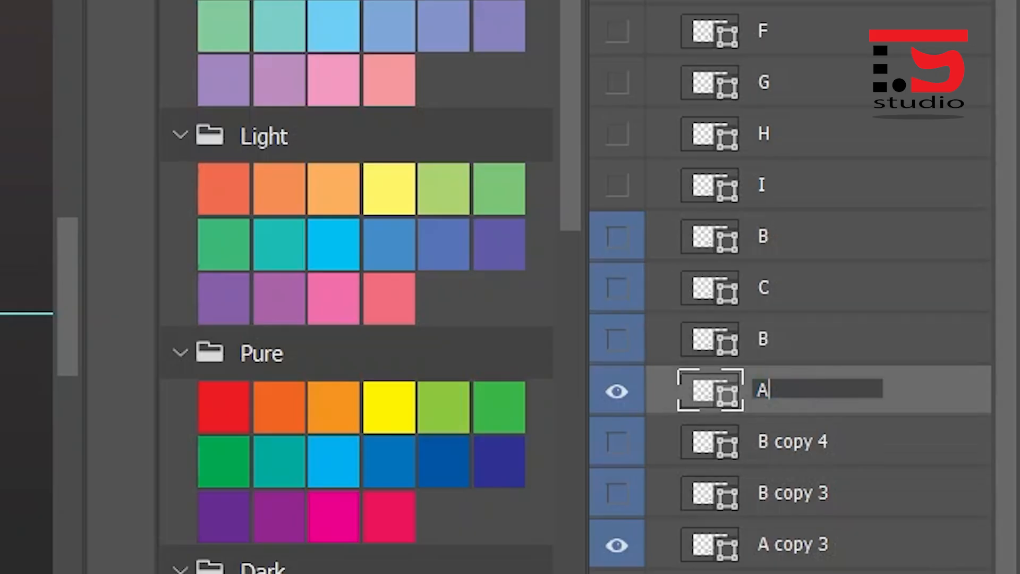
- Rename the last three rebound layers as B, B and A, and hide both visible A rebound layers
{"action": "key", "text": "Tab"}
{"action": "type", "text": "B"}
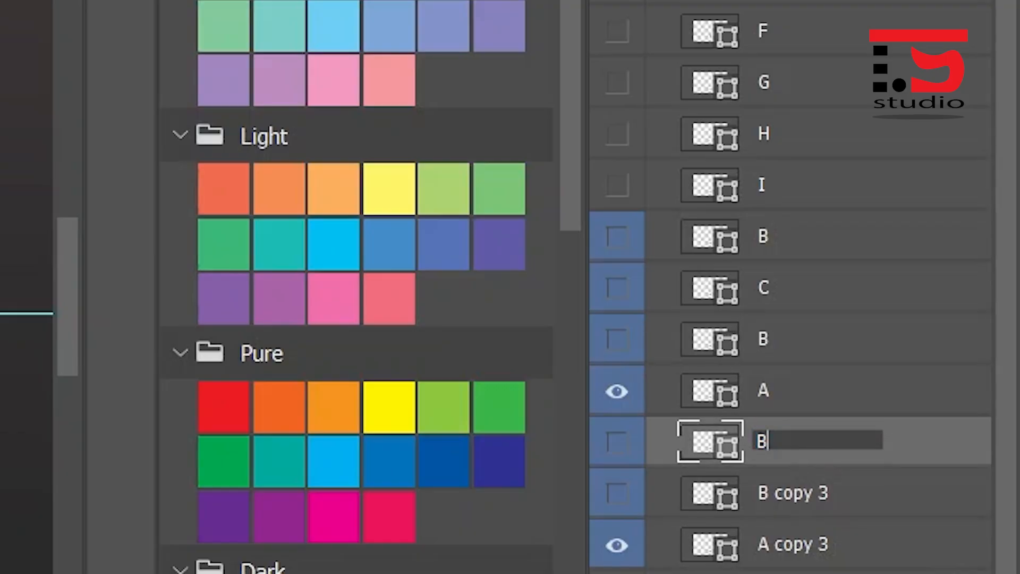
{"action": "key", "text": "Tab"}
{"action": "type", "text": "B"}
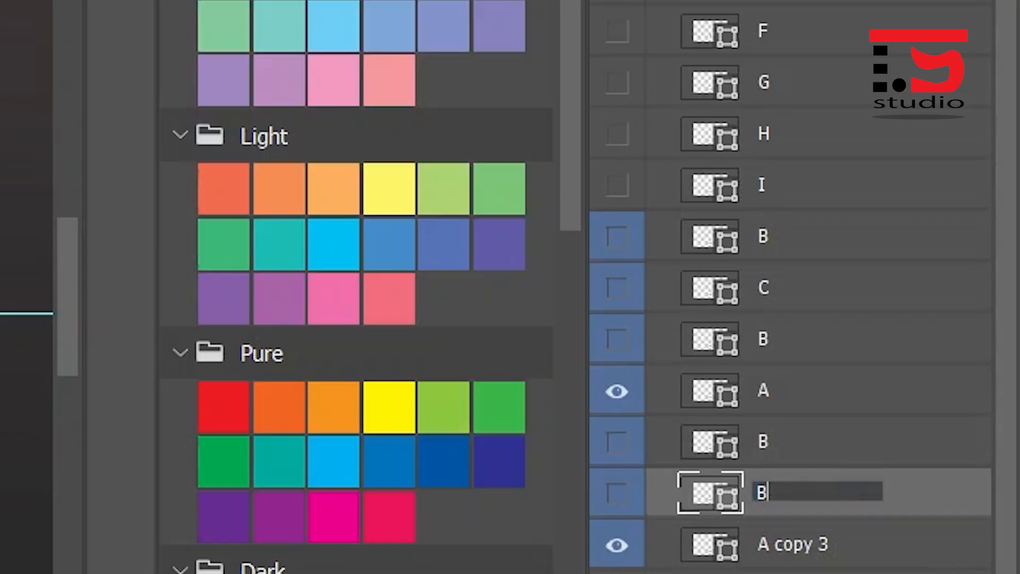
{"action": "key", "text": "Tab"}
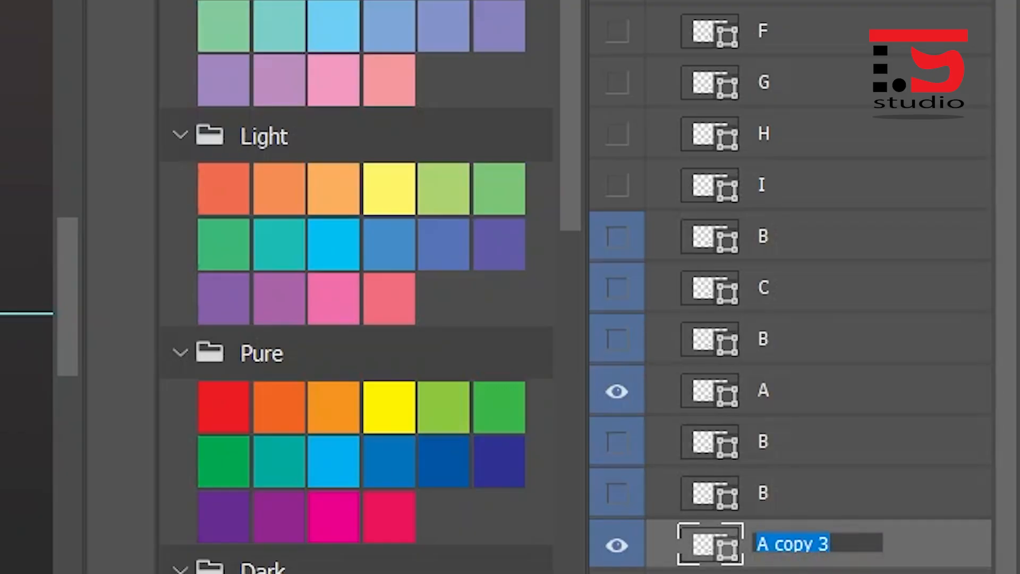
{"action": "type", "text": "A"}
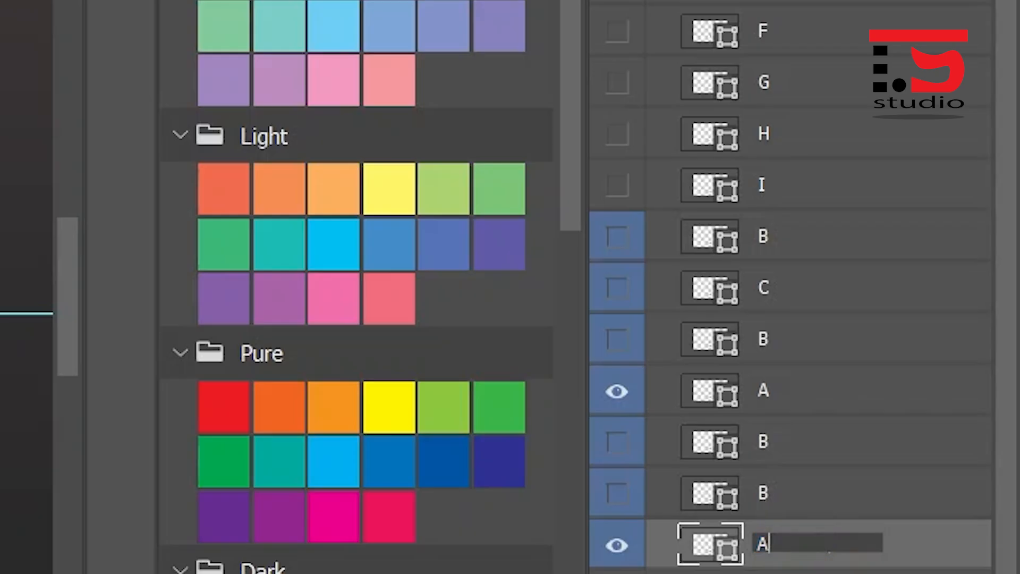
{"action": "key", "text": "Return"}
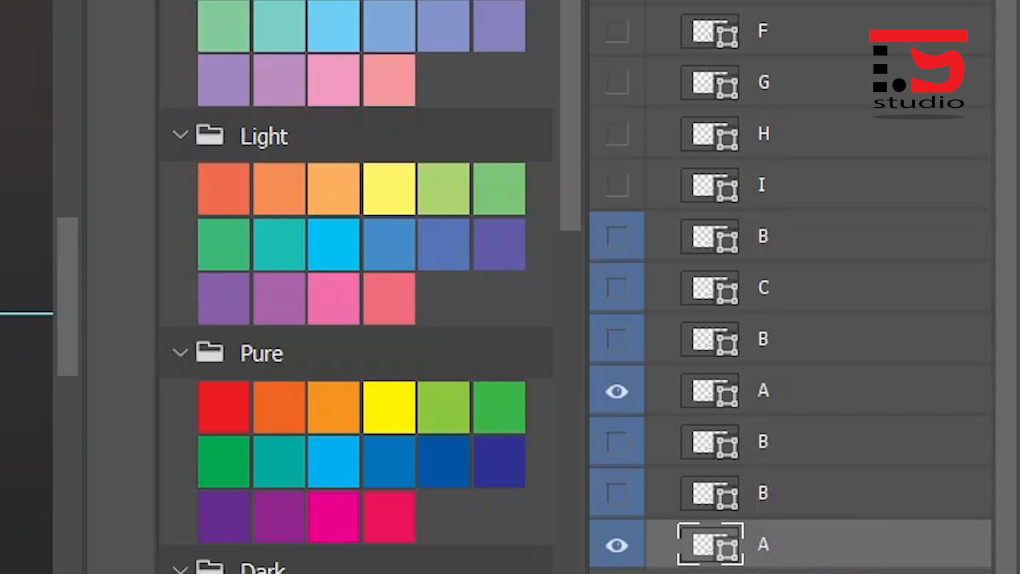
{"action": "left_click", "coordinate": [617, 391]}
{"action": "left_click", "coordinate": [617, 545]}
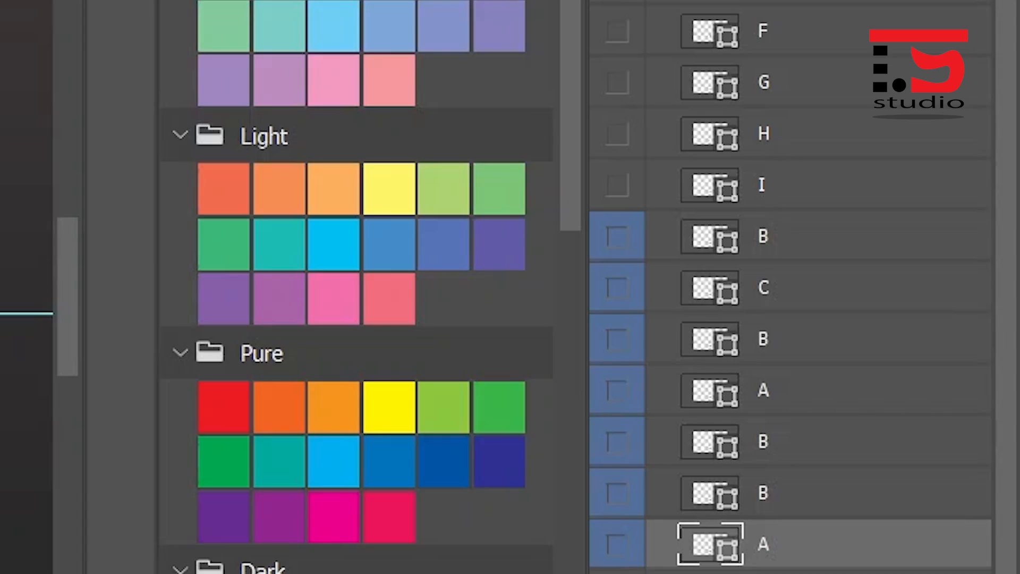
- Show the B layer directly below layer I and nudge its ball up 8 pixels from the ground guide
{"action": "left_click", "coordinate": [797, 237]}
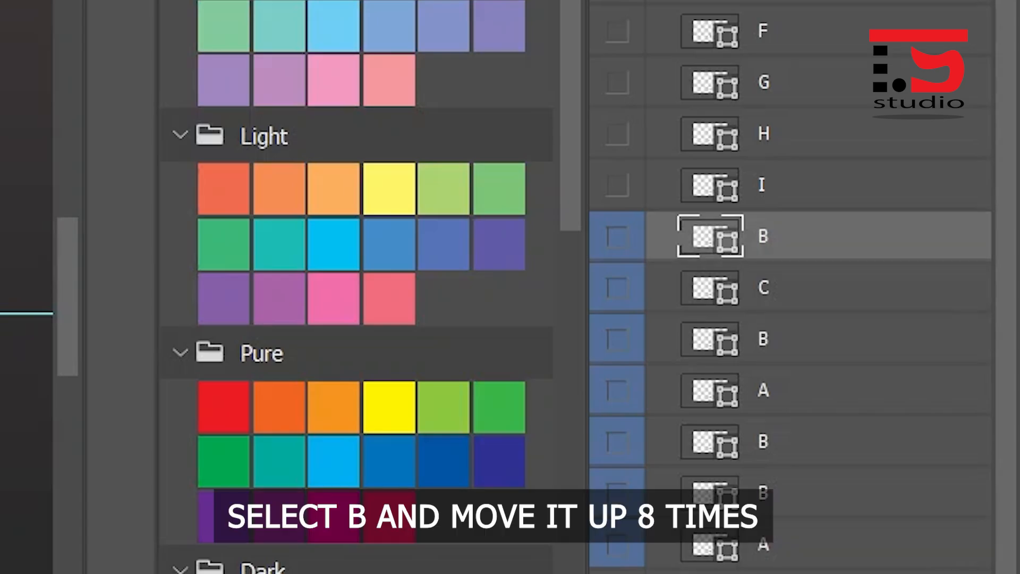
{"action": "left_click", "coordinate": [617, 237]}
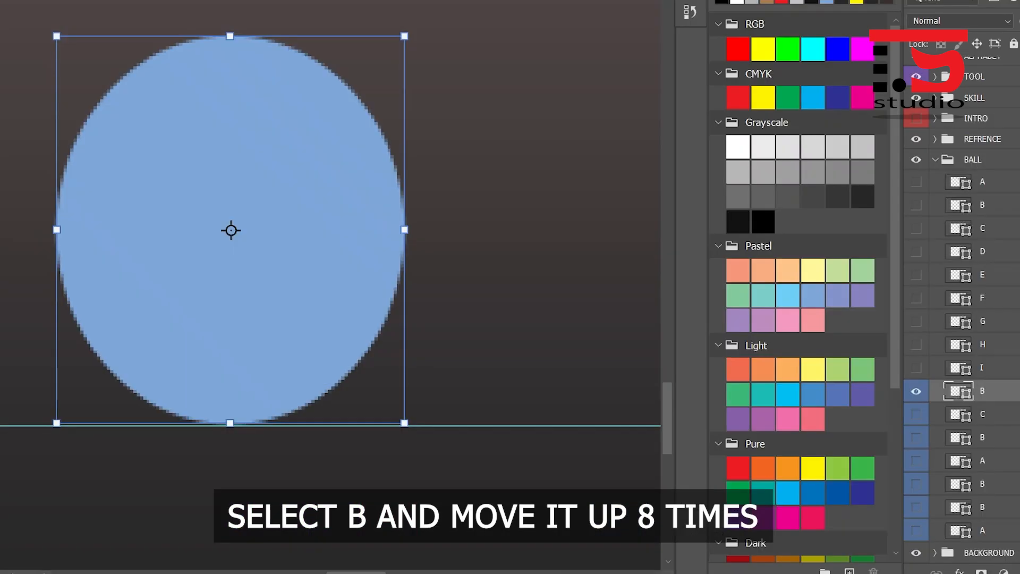
{"action": "scroll", "coordinate": [331, 255], "scroll_direction": "up", "scroll_amount": 2}
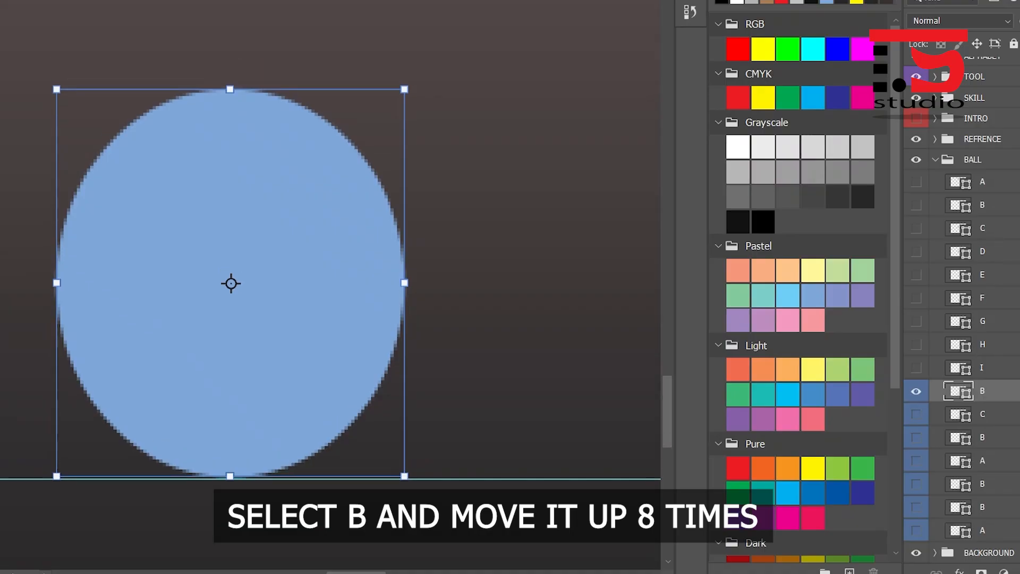
{"action": "key", "text": "Up"}
{"action": "key", "text": "Up"}
{"action": "key", "text": "Up"}
{"action": "key", "text": "Up"}
{"action": "key", "text": "Up"}
{"action": "key", "text": "Up"}
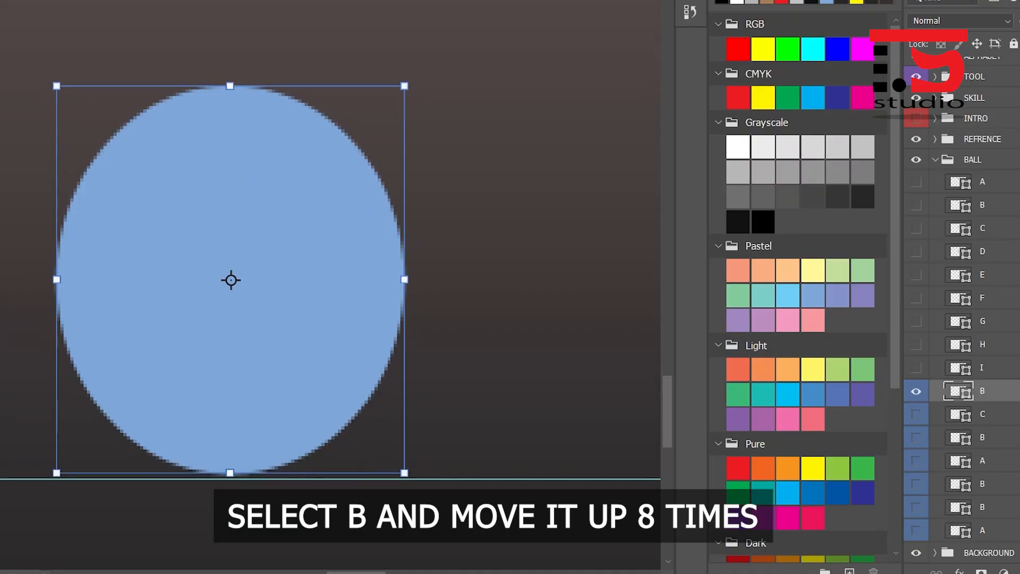
{"action": "key", "text": "Up"}
{"action": "key", "text": "Up"}
{"action": "key", "text": "Up"}
{"action": "key", "text": "Up"}
{"action": "key", "text": "Up"}
{"action": "key", "text": "Up"}
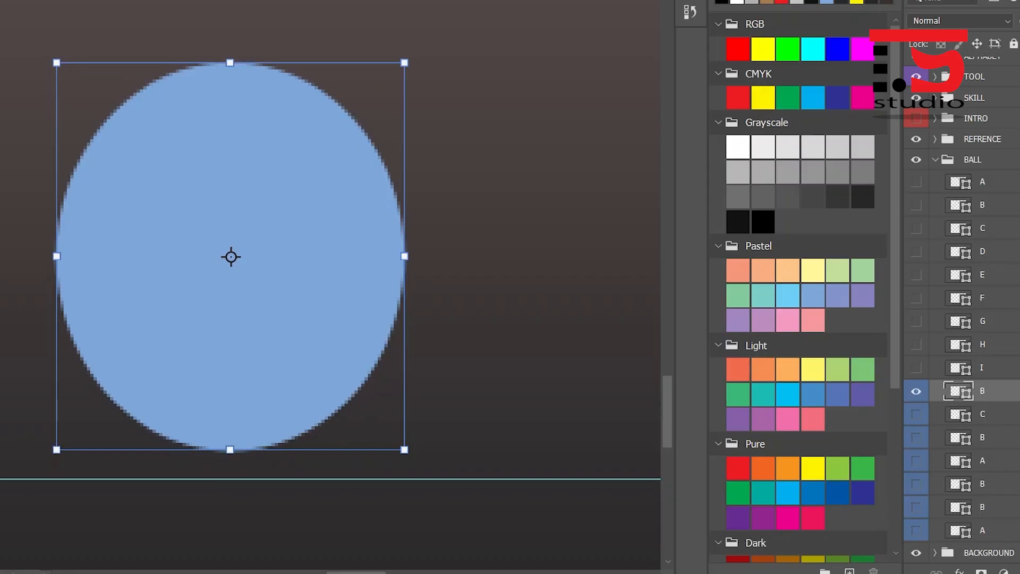
- Show the rebound C layer, hide the B layer above it, and nudge the C ball up 16 pixels
{"action": "left_click", "coordinate": [983, 414]}
{"action": "left_click", "coordinate": [916, 414]}
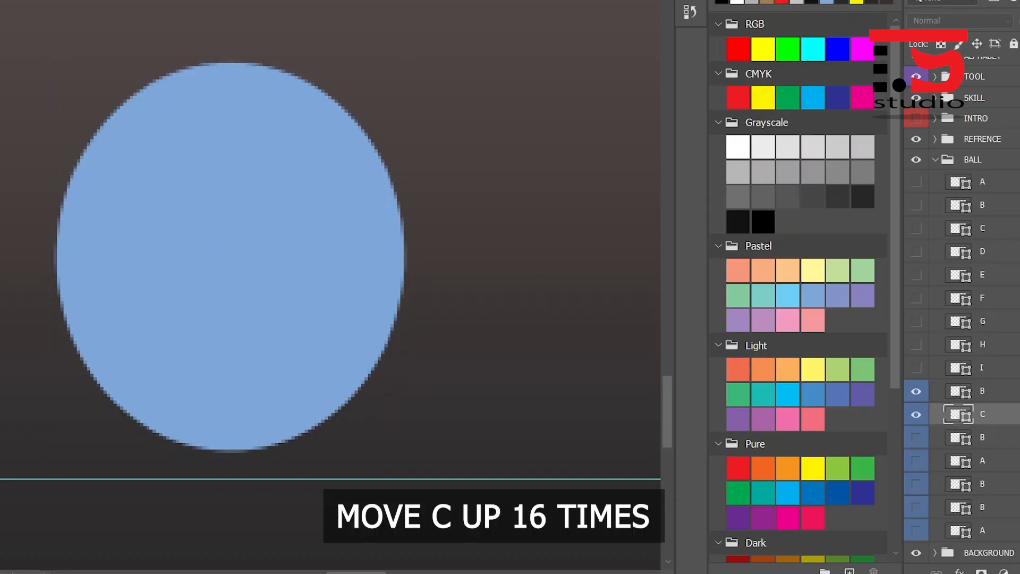
{"action": "left_click", "coordinate": [916, 392]}
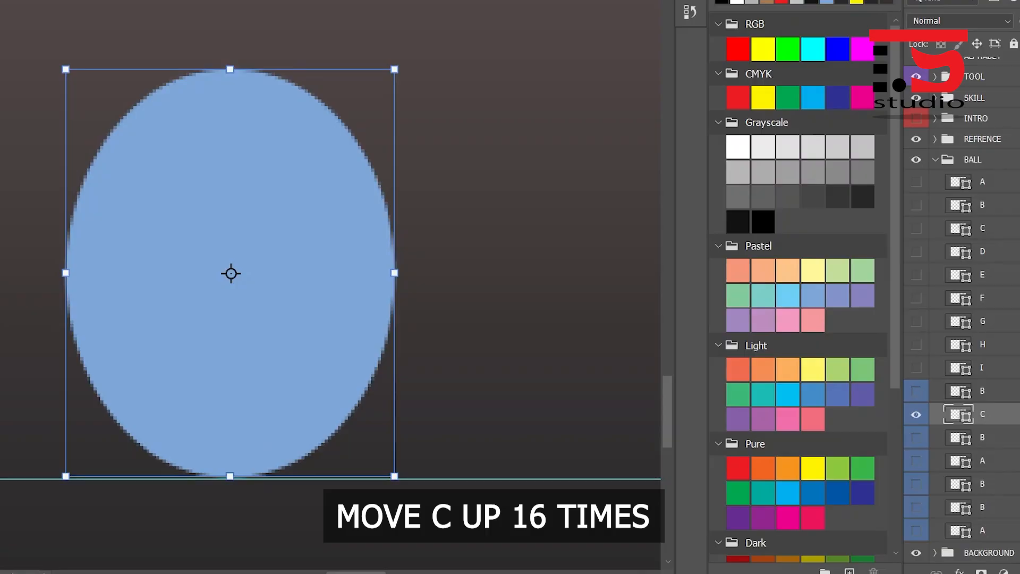
{"action": "key", "text": "Up"}
{"action": "key", "text": "Up"}
{"action": "key", "text": "Up"}
{"action": "key", "text": "Up"}
{"action": "key", "text": "Up"}
{"action": "key", "text": "Up"}
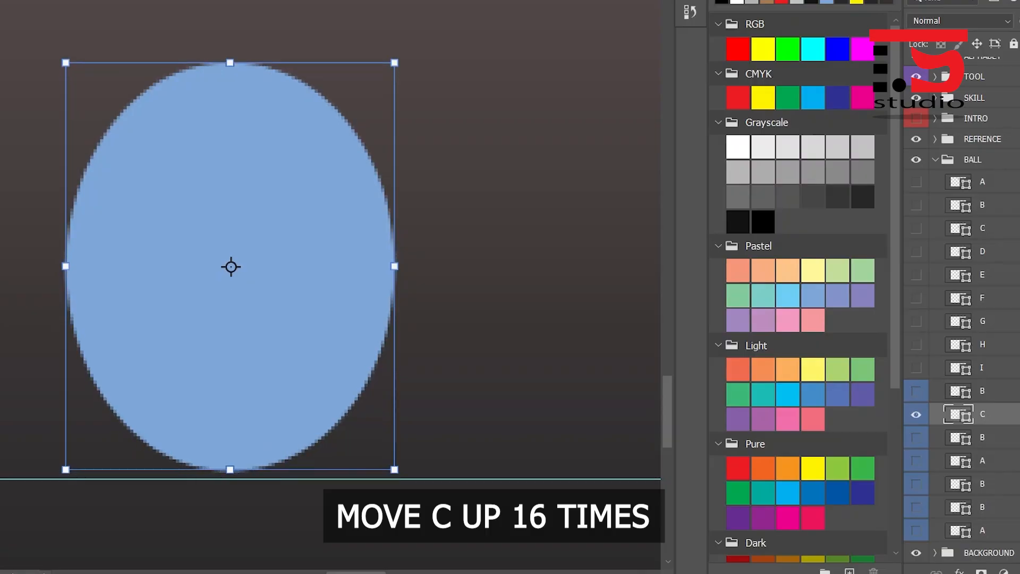
{"action": "key", "text": "Up"}
{"action": "key", "text": "Up"}
{"action": "key", "text": "Up"}
{"action": "key", "text": "Up"}
{"action": "key", "text": "Up"}
{"action": "key", "text": "Up"}
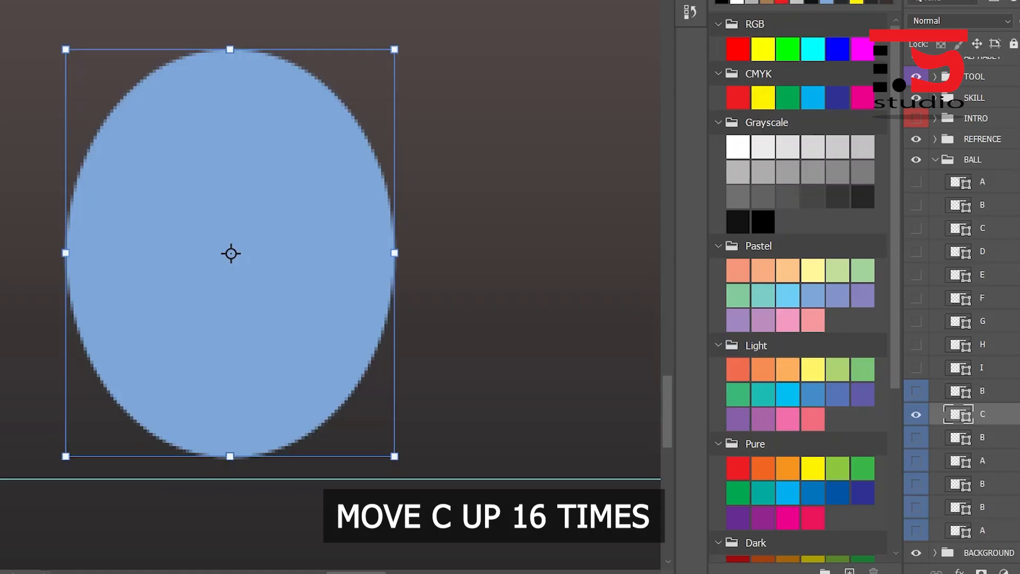
{"action": "key", "text": "Up"}
{"action": "key", "text": "Up"}
{"action": "key", "text": "Up"}
{"action": "key", "text": "Up"}
{"action": "key", "text": "Up"}
{"action": "key", "text": "Up"}
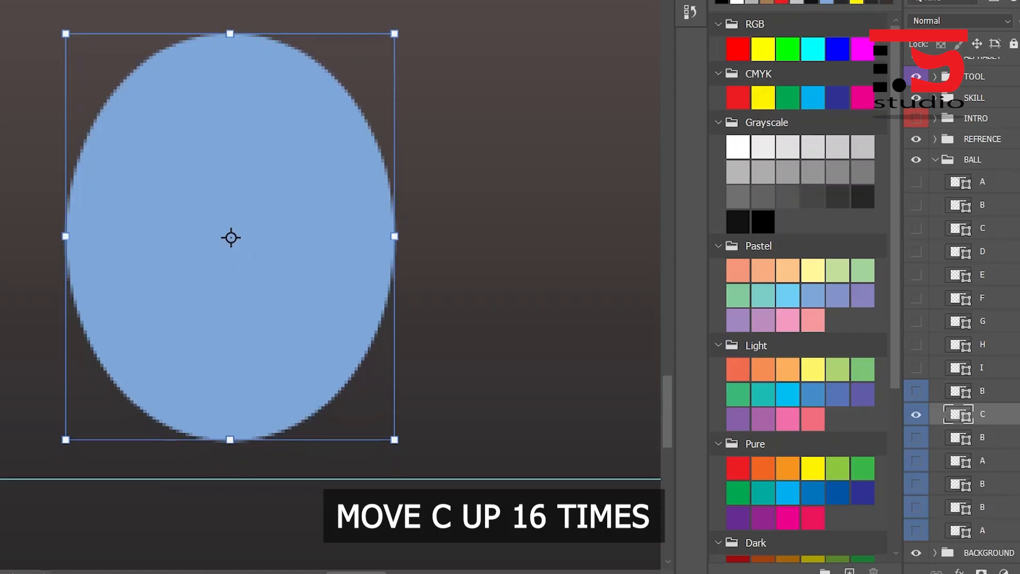
{"action": "key", "text": "Up"}
{"action": "key", "text": "Up"}
{"action": "key", "text": "Up"}
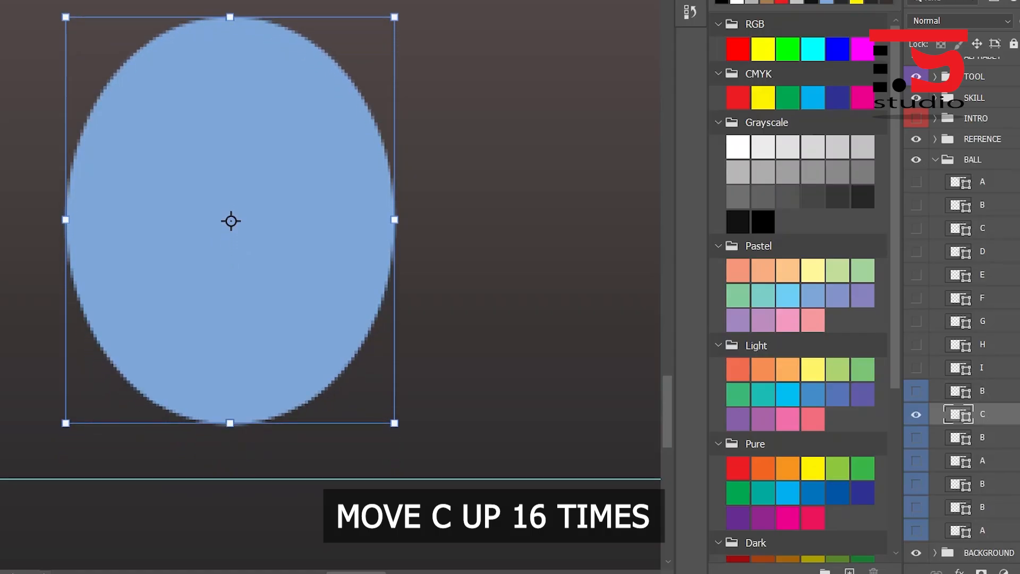
- Show the B layer below rebound C, hide that C layer, and nudge the B ball up 8 pixels
{"action": "left_click", "coordinate": [982, 438]}
{"action": "left_click", "coordinate": [916, 438]}
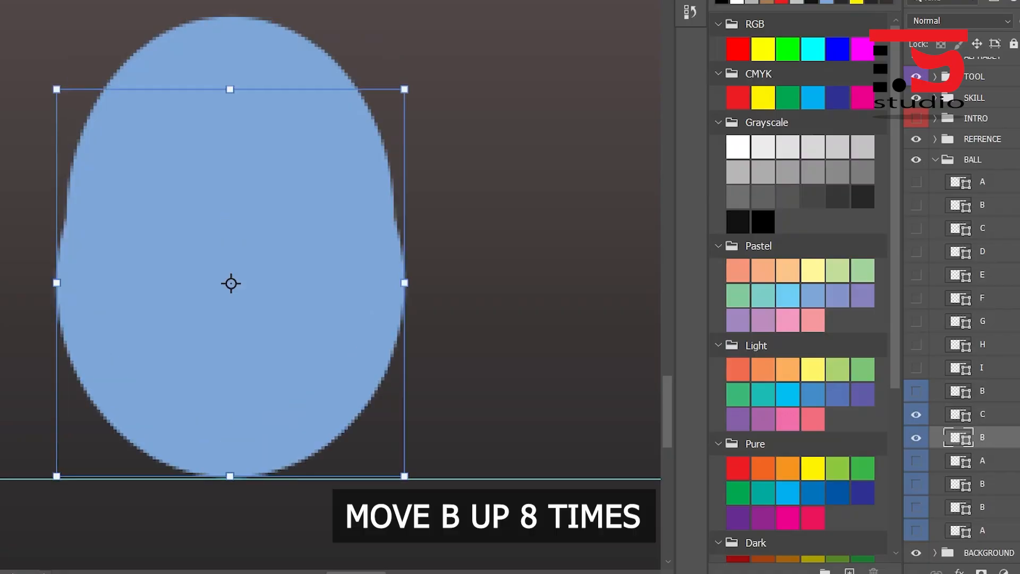
{"action": "left_click", "coordinate": [917, 415]}
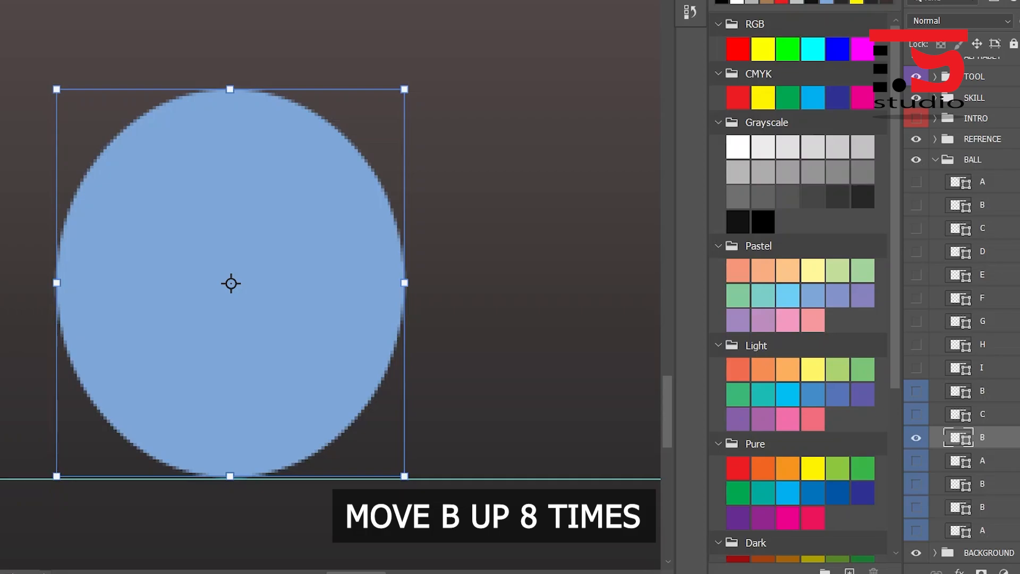
{"action": "key", "text": "Up"}
{"action": "key", "text": "Up"}
{"action": "key", "text": "Up"}
{"action": "key", "text": "Up"}
{"action": "key", "text": "Up"}
{"action": "key", "text": "Up"}
{"action": "key", "text": "Up"}
{"action": "key", "text": "Up"}
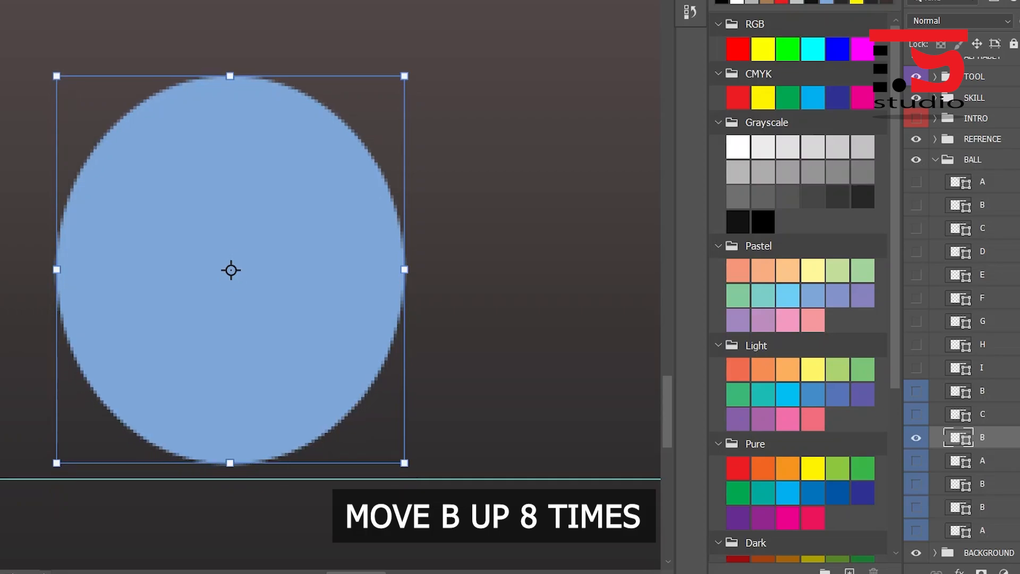
{"action": "key", "text": "Up"}
{"action": "key", "text": "Up"}
{"action": "key", "text": "Up"}
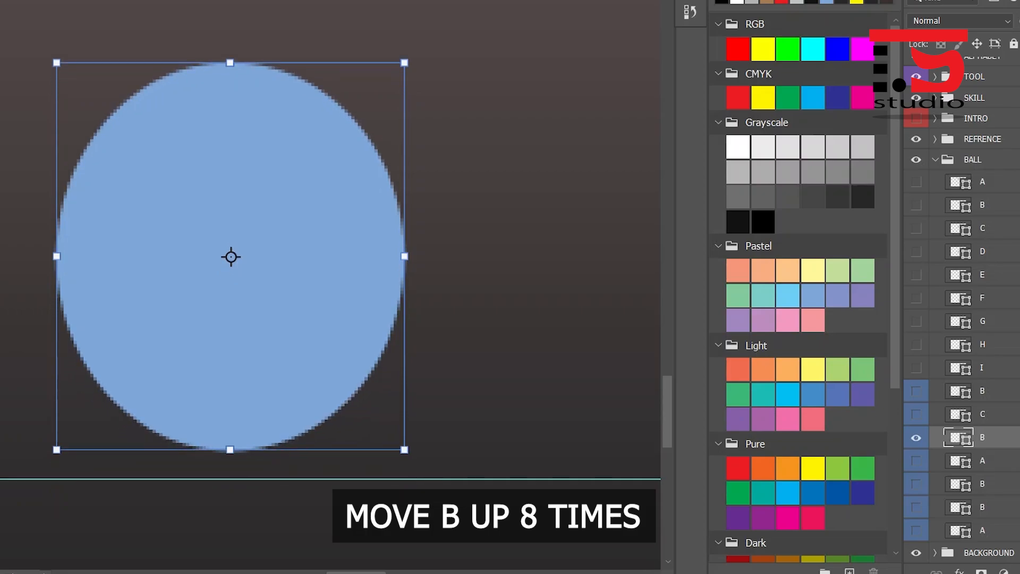
- Isolate the first rebound A layer to check its position on the ground guide
{"action": "key", "text": "alt+bracketleft"}
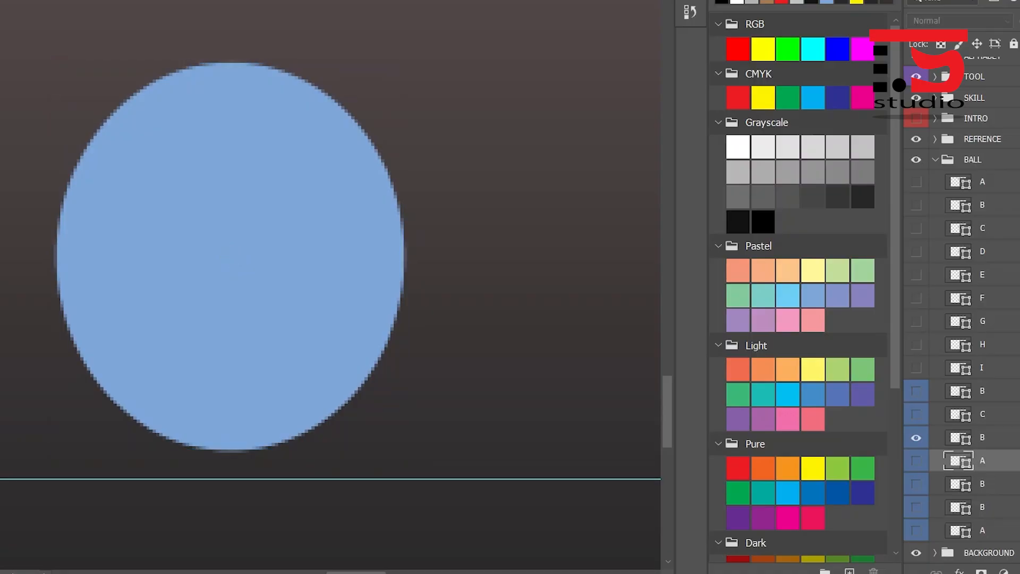
{"action": "left_click", "coordinate": [916, 460]}
{"action": "left_click", "coordinate": [916, 437]}
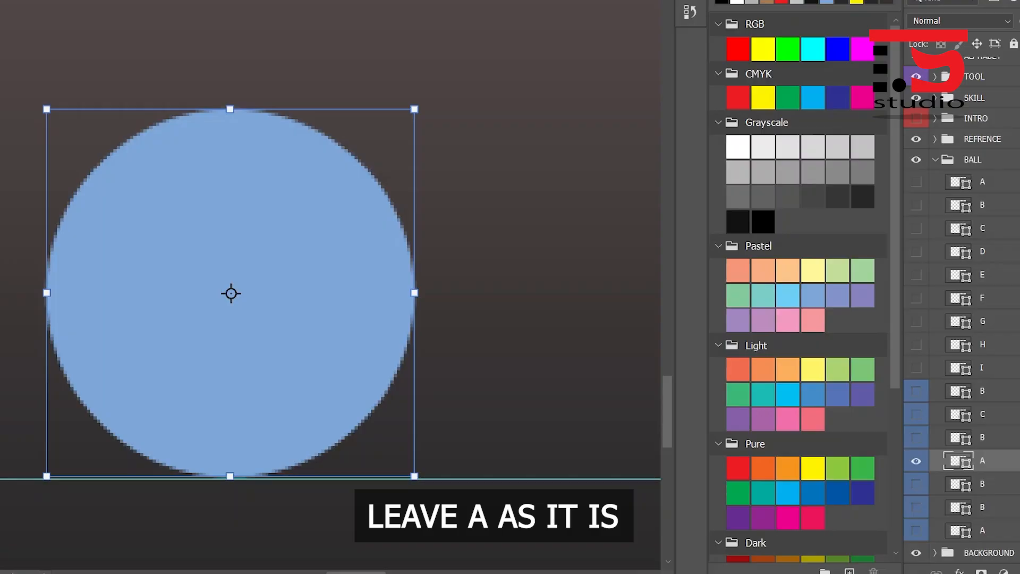
- Show the B layer below the first rebound A, hide that A layer, and nudge the B ball up 4 pixels
{"action": "left_click", "coordinate": [984, 484]}
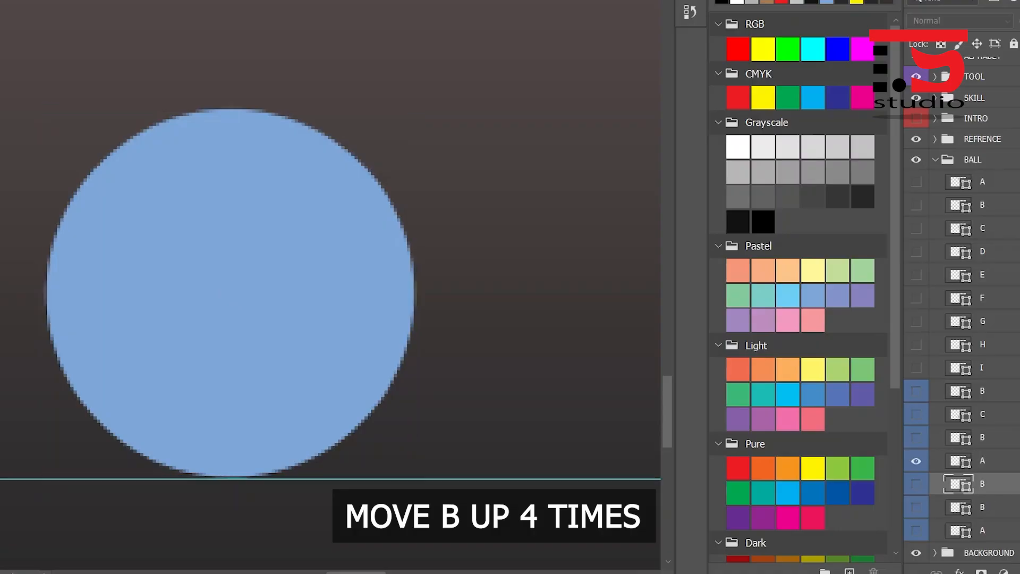
{"action": "left_click", "coordinate": [917, 484]}
{"action": "left_click", "coordinate": [916, 461]}
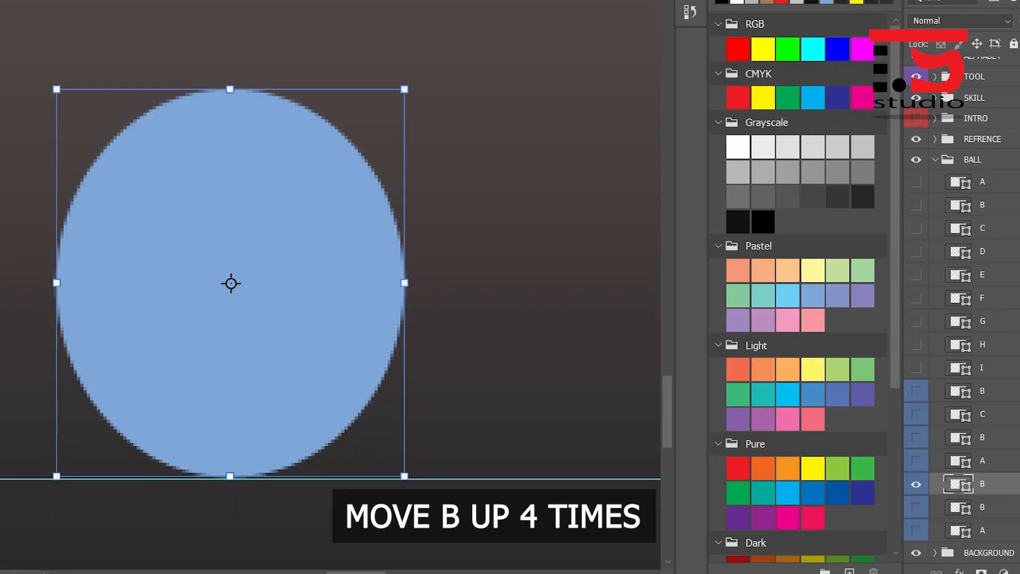
{"action": "key", "text": "Up"}
{"action": "key", "text": "Up"}
{"action": "key", "text": "Up"}
{"action": "key", "text": "Up"}
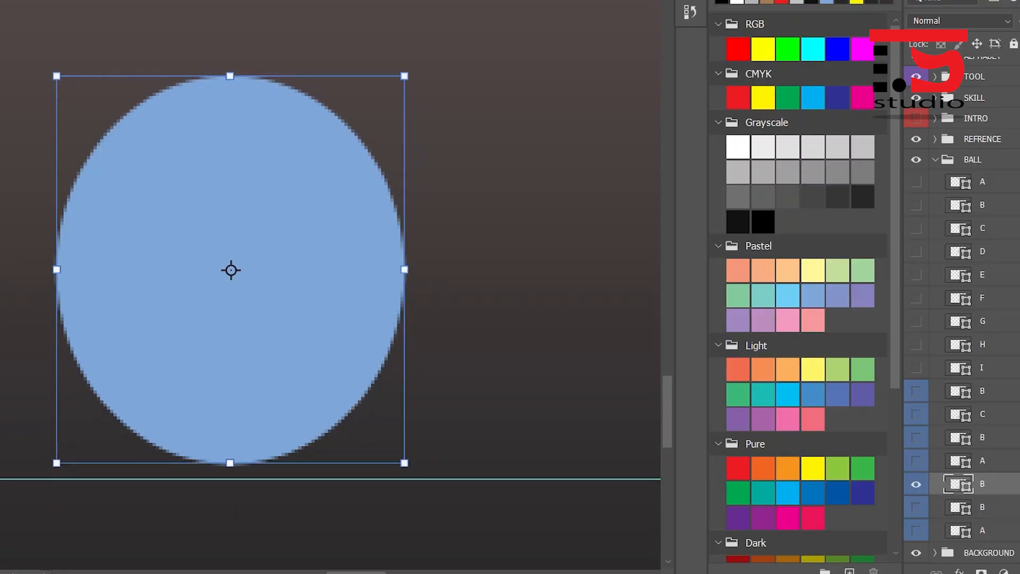
- Isolate the last rebound B layer and the final A layer in turn to check their positions on the guide
{"action": "left_click", "coordinate": [983, 507]}
{"action": "left_click", "coordinate": [916, 508]}
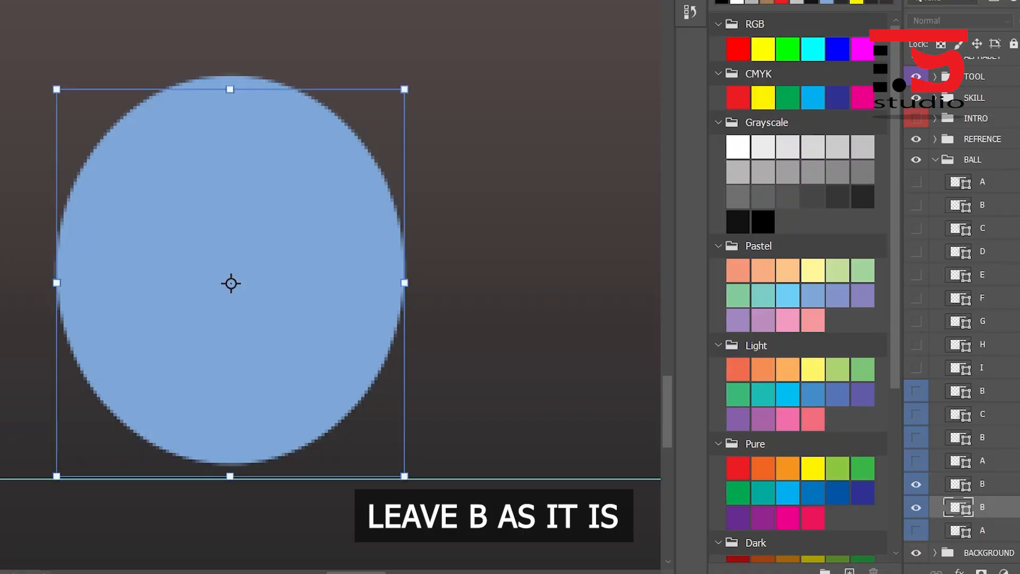
{"action": "left_click", "coordinate": [917, 485]}
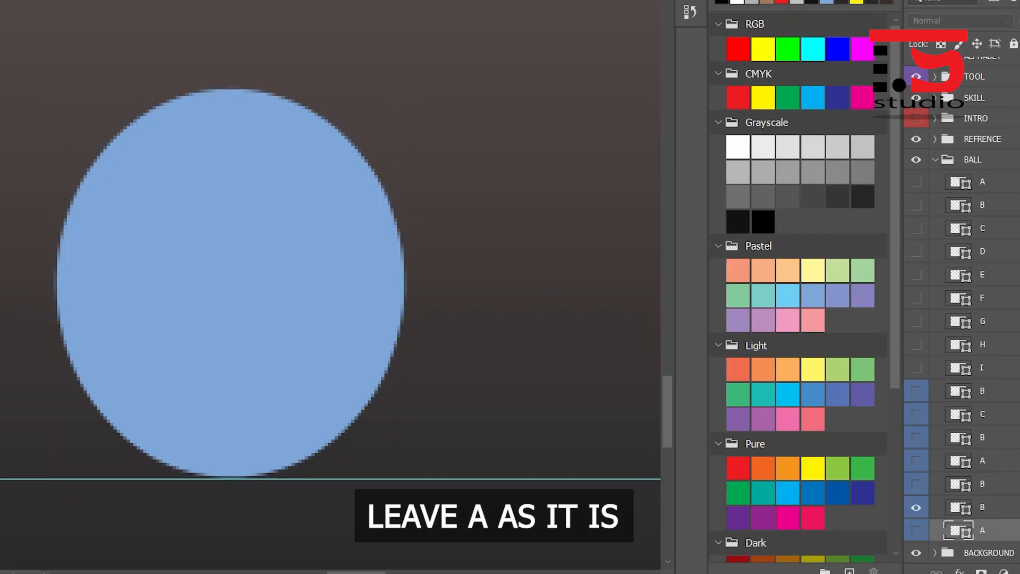
{"action": "left_click", "coordinate": [916, 530]}
{"action": "left_click", "coordinate": [994, 531]}
{"action": "left_click", "coordinate": [916, 507]}
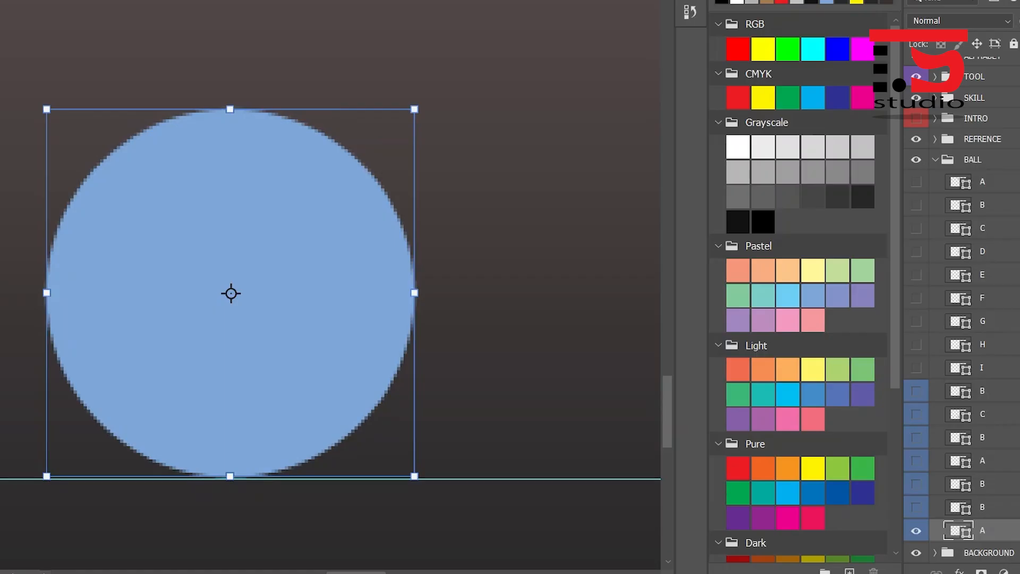
- Make all the layers in the BALL group visible, from the first A down to the final A
{"action": "left_click_drag", "start_coordinate": [916, 182], "coordinate": [873, 488]}
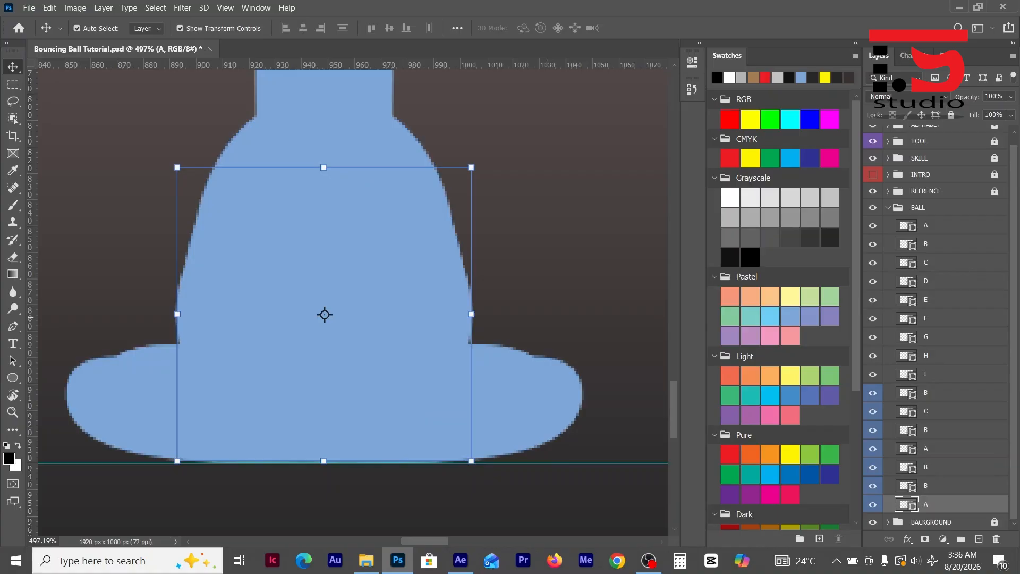
{"action": "key", "text": "ctrl+0"}
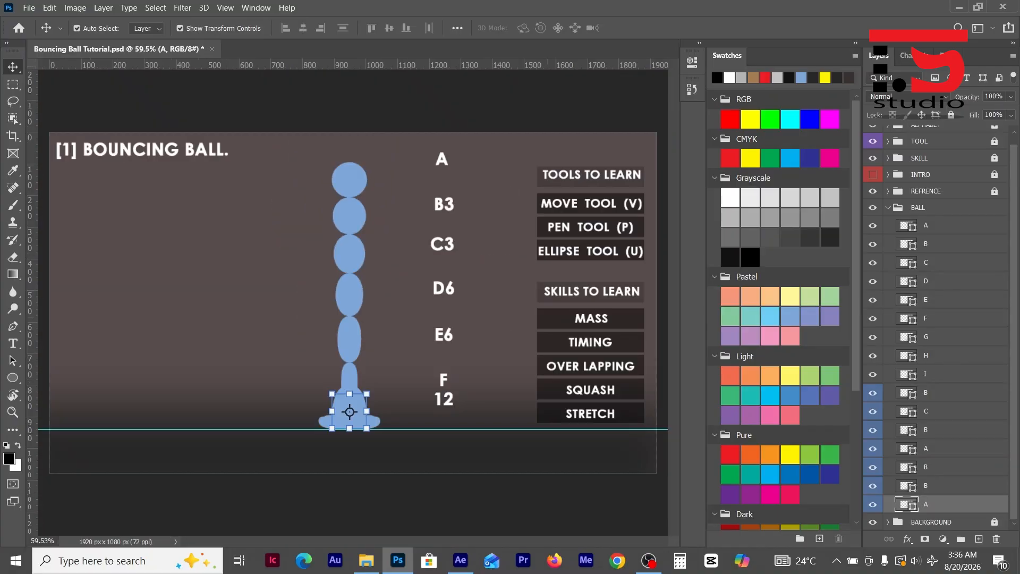
- Collapse the BALL group and save the Bouncing Ball Tutorial document
{"action": "left_click", "coordinate": [919, 207]}
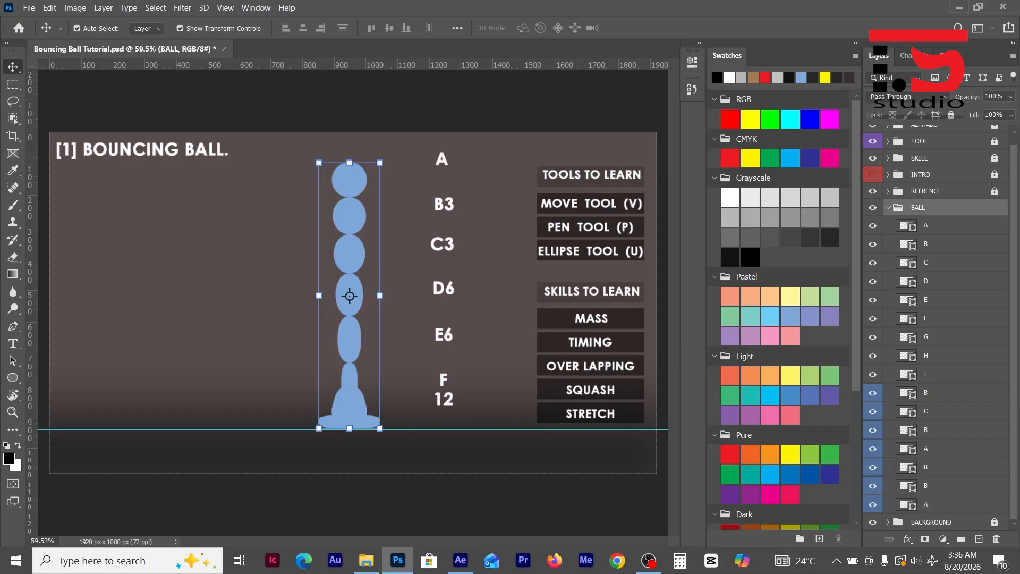
{"action": "left_click", "coordinate": [888, 207]}
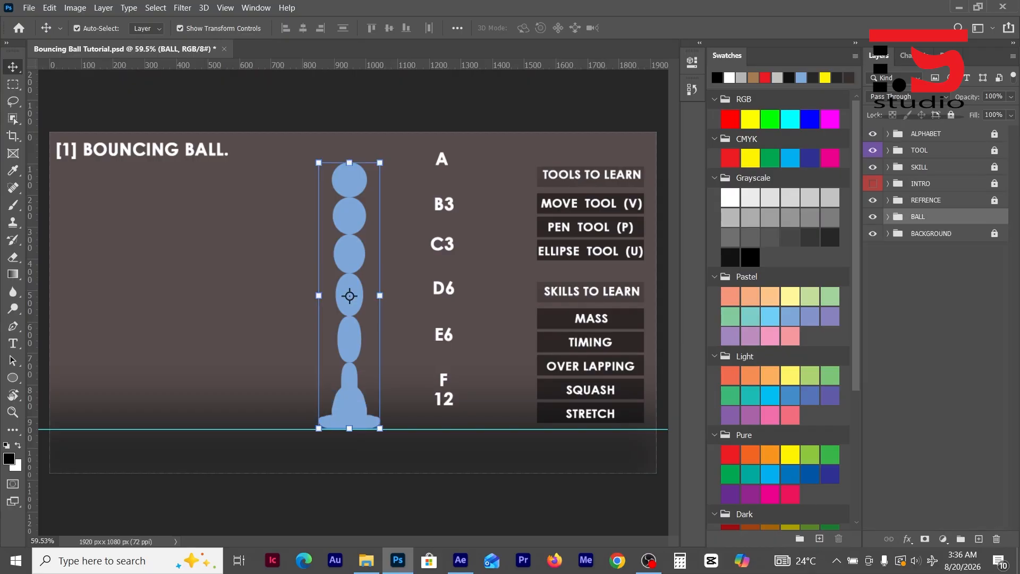
{"action": "key", "text": "ctrl+s"}
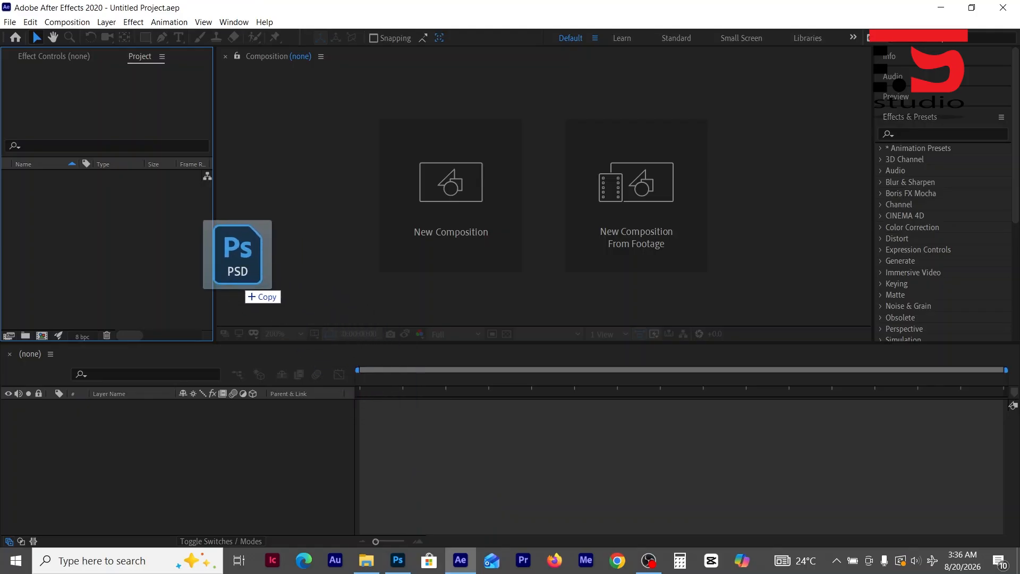
- Import Bouncing Ball Tutorial.psd into After Effects as Composition - Retain Layer Sizes with editable layer styles, and place it in a new composition
{"action": "left_click_drag", "start_coordinate": [246, 285], "coordinate": [139, 256]}
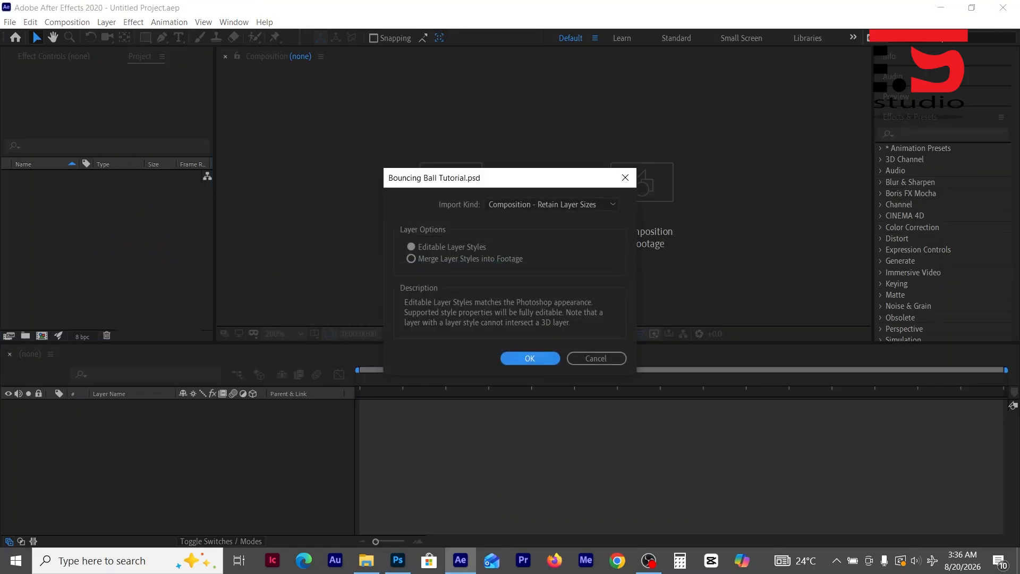
{"action": "key", "text": "Return"}
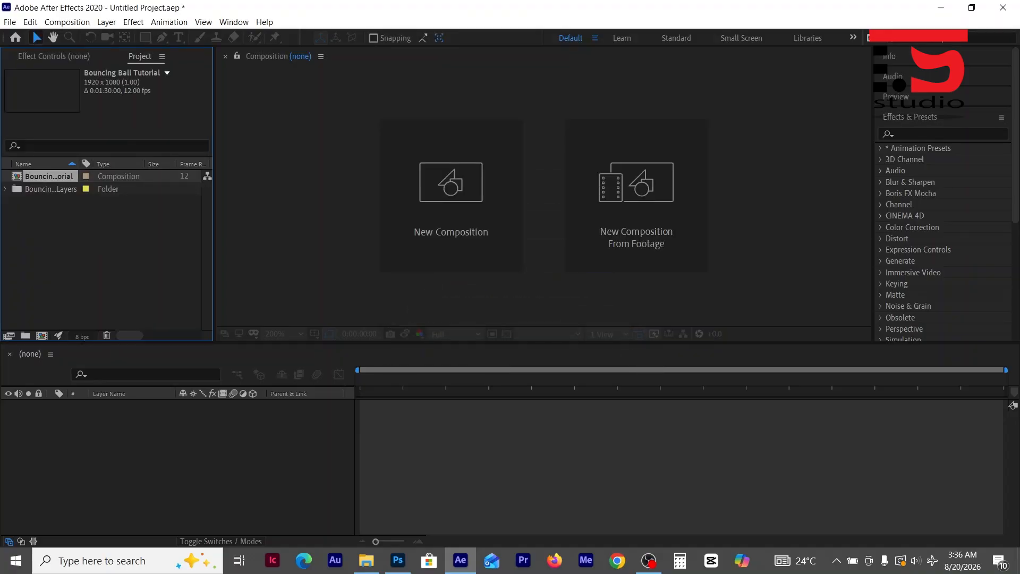
{"action": "left_click_drag", "start_coordinate": [48, 175], "coordinate": [115, 443]}
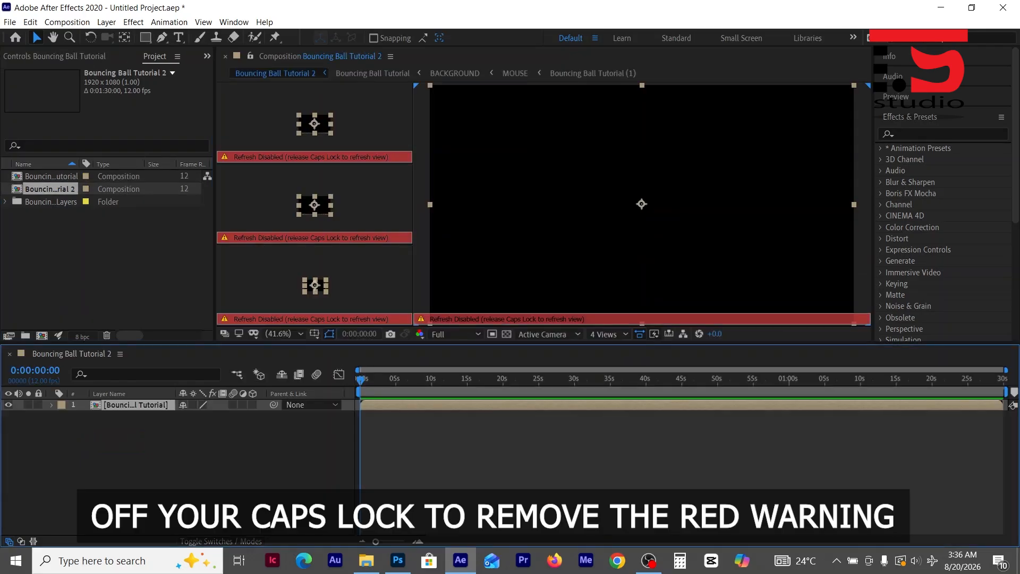
{"action": "key", "text": "Caps_Lock"}
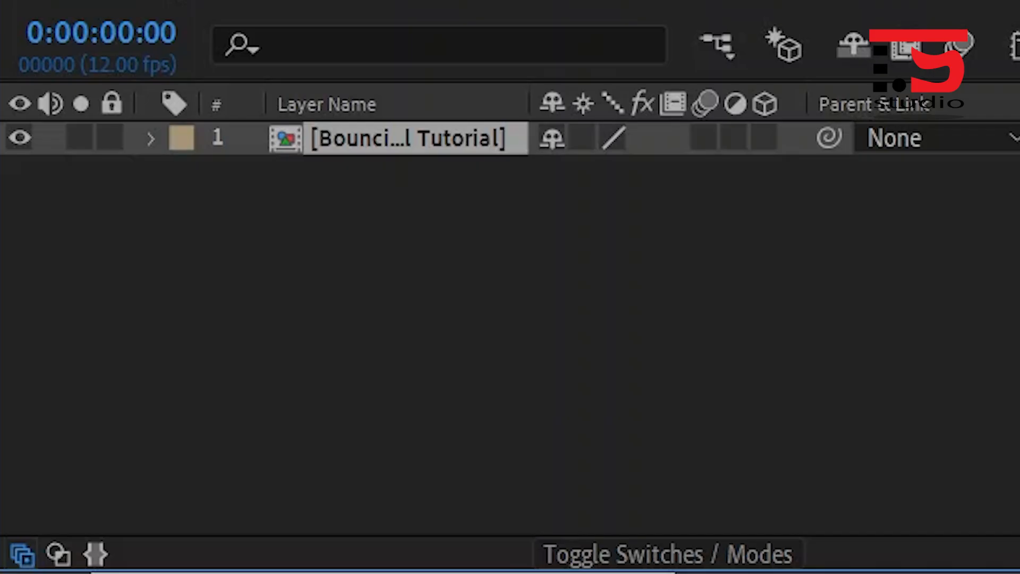
- Open the nested Bouncing Ball Tutorial composition and the BALL composition inside it to reach the individual ball layers
{"action": "double_click", "coordinate": [408, 139]}
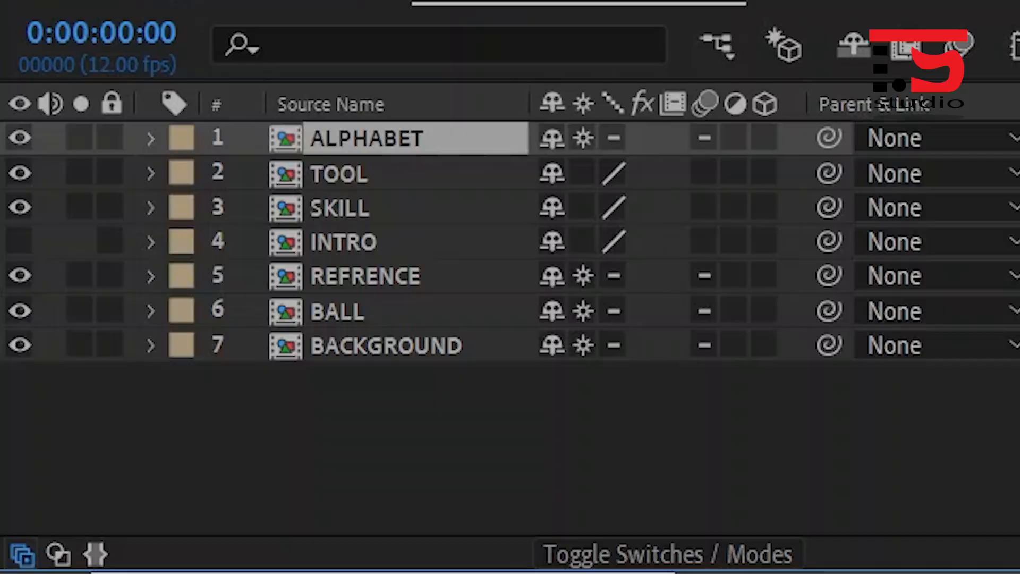
{"action": "left_click", "coordinate": [341, 311]}
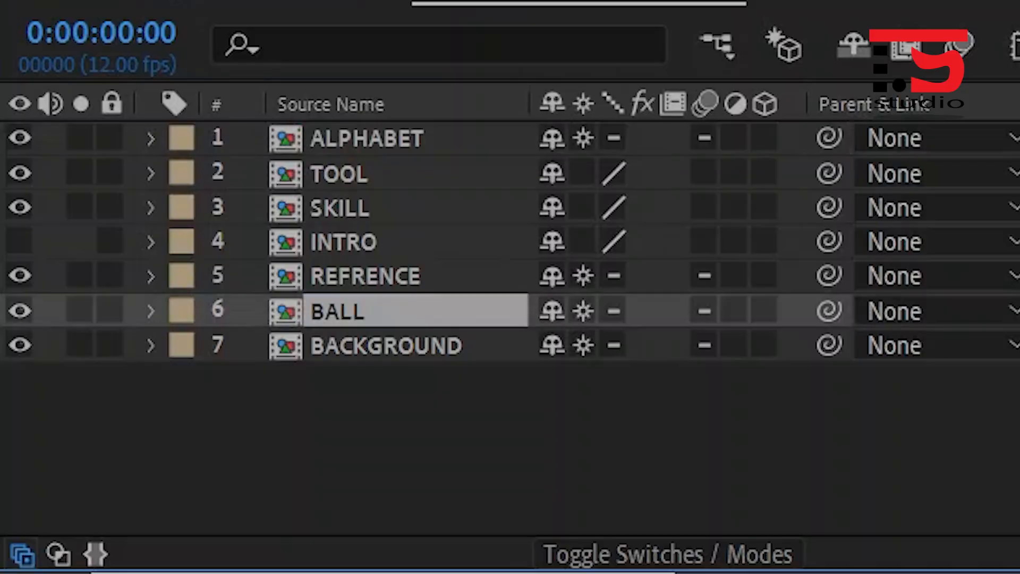
{"action": "double_click", "coordinate": [340, 311]}
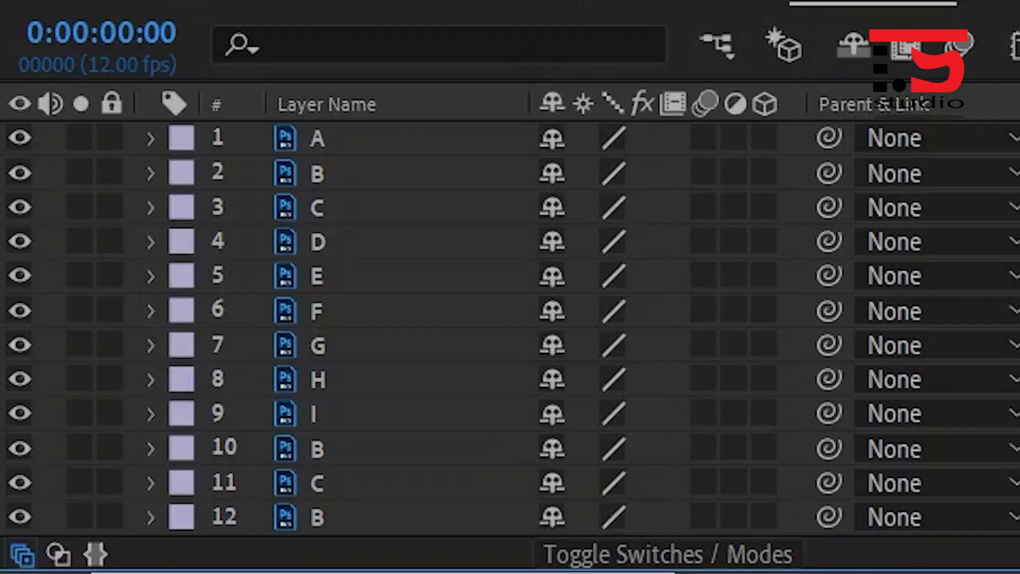
- Select all 16 ball layers from the first A to the final A and trim them to a single frame at 0:00:00:00
{"action": "left_click", "coordinate": [340, 139]}
{"action": "scroll", "coordinate": [340, 328], "scroll_direction": "down", "scroll_amount": 1}
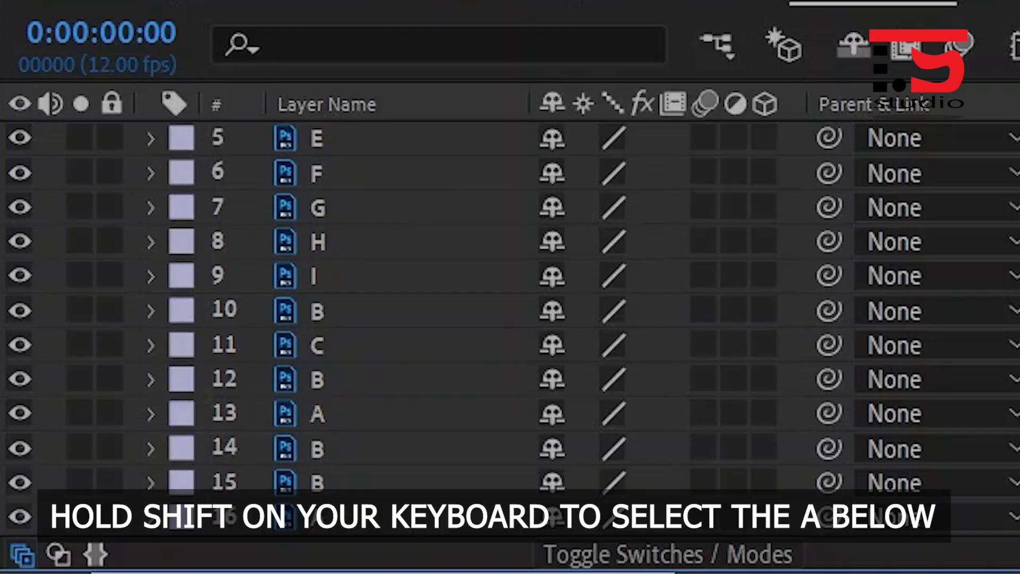
{"action": "left_click", "coordinate": [340, 516], "text": "shift"}
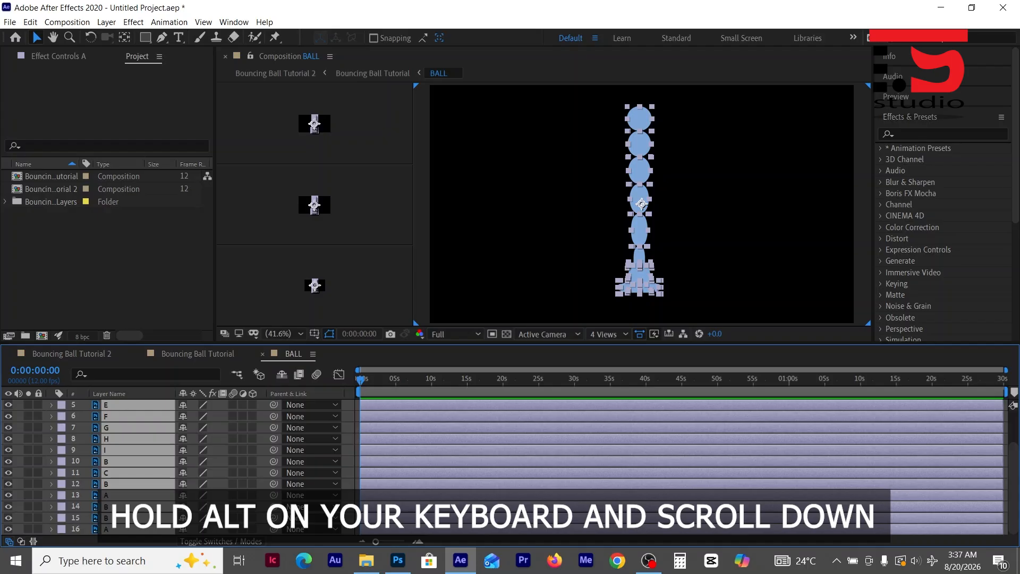
{"action": "scroll", "coordinate": [680, 452], "scroll_direction": "down", "scroll_amount": 10}
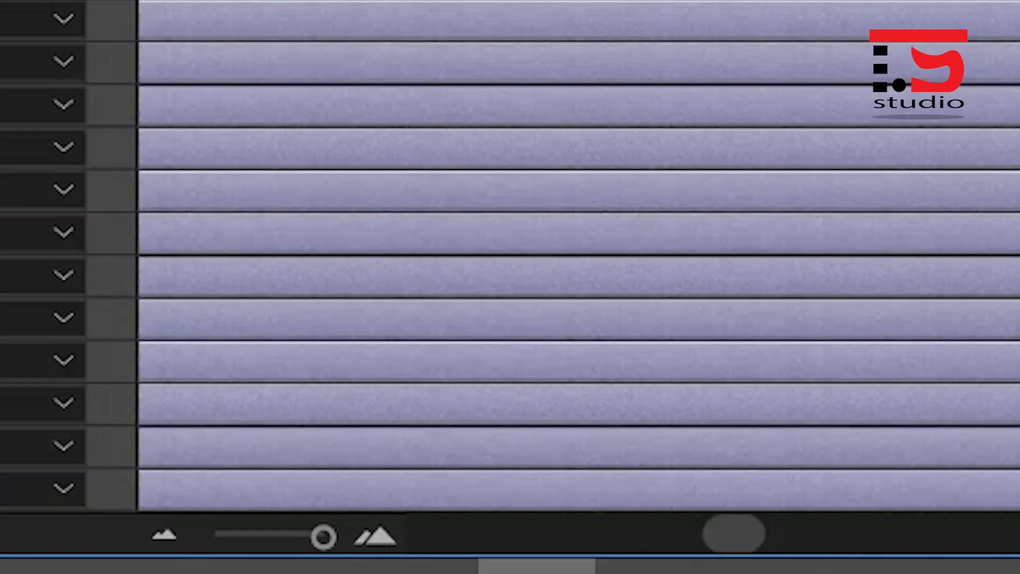
{"action": "left_click_drag", "start_coordinate": [714, 533], "coordinate": [440, 533]}
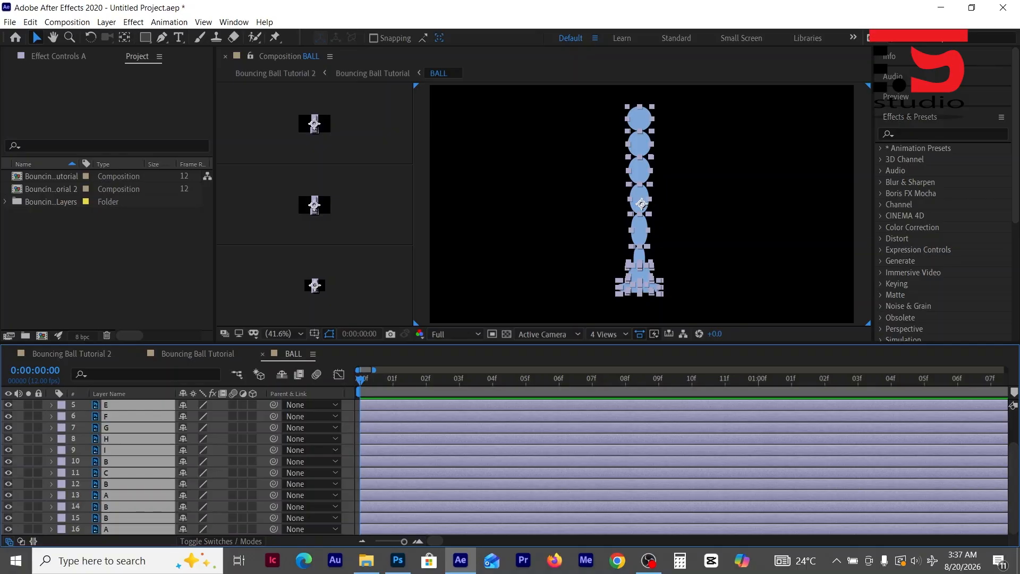
{"action": "key", "text": "alt+bracketright"}
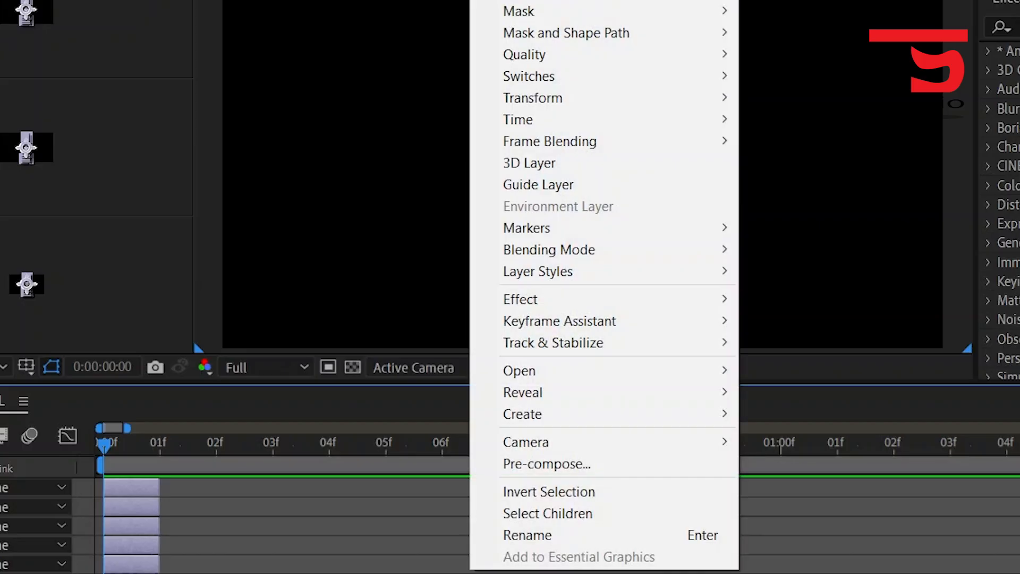
- Sequence the trimmed ball layers one after another with no overlap, then clear the layer selection
{"action": "mouse_move", "coordinate": [560, 321]}
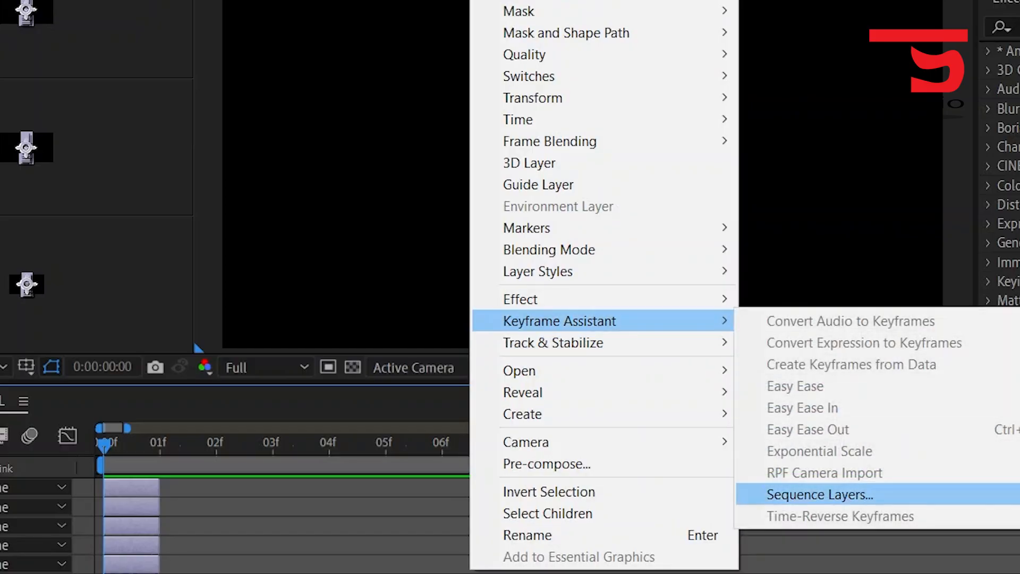
{"action": "left_click", "coordinate": [820, 494]}
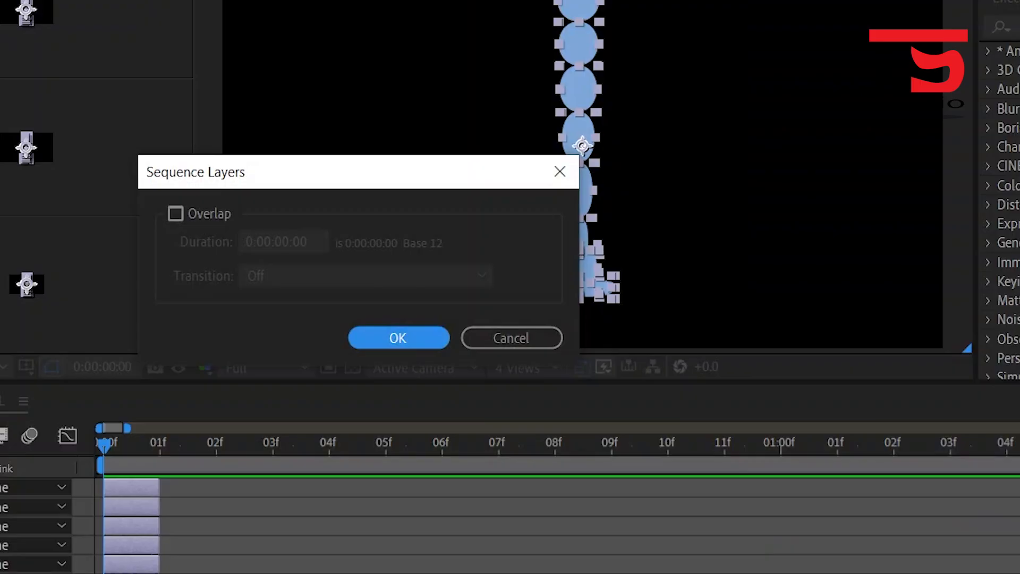
{"action": "key", "text": "Return"}
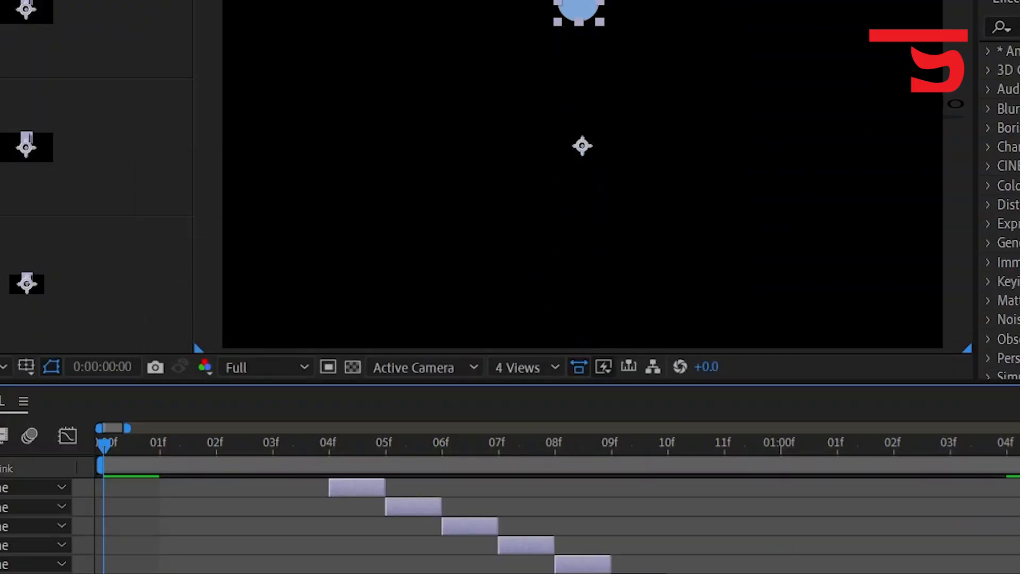
{"action": "key", "text": "ctrl+shift+a"}
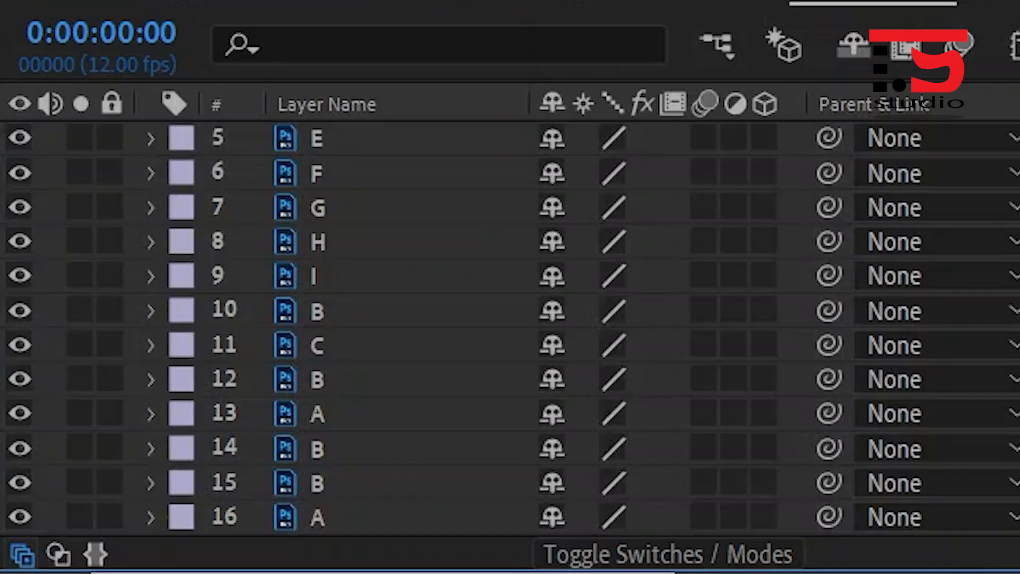
- Extend the end of the final A layer (layer 16) to 01:10f and place the current time at 0:00:01:09
{"action": "left_click", "coordinate": [340, 518]}
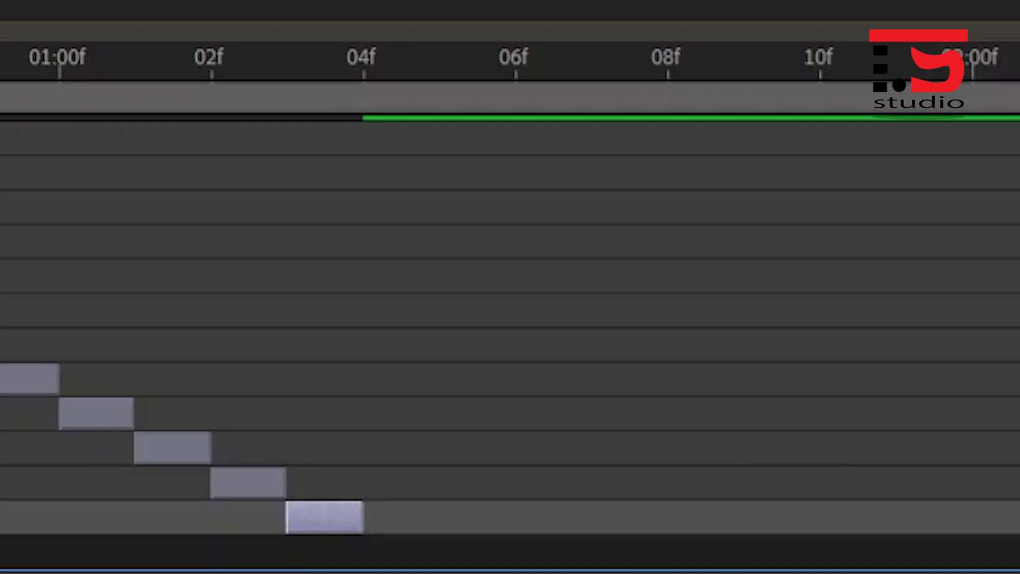
{"action": "left_click_drag", "start_coordinate": [363, 517], "coordinate": [820, 517]}
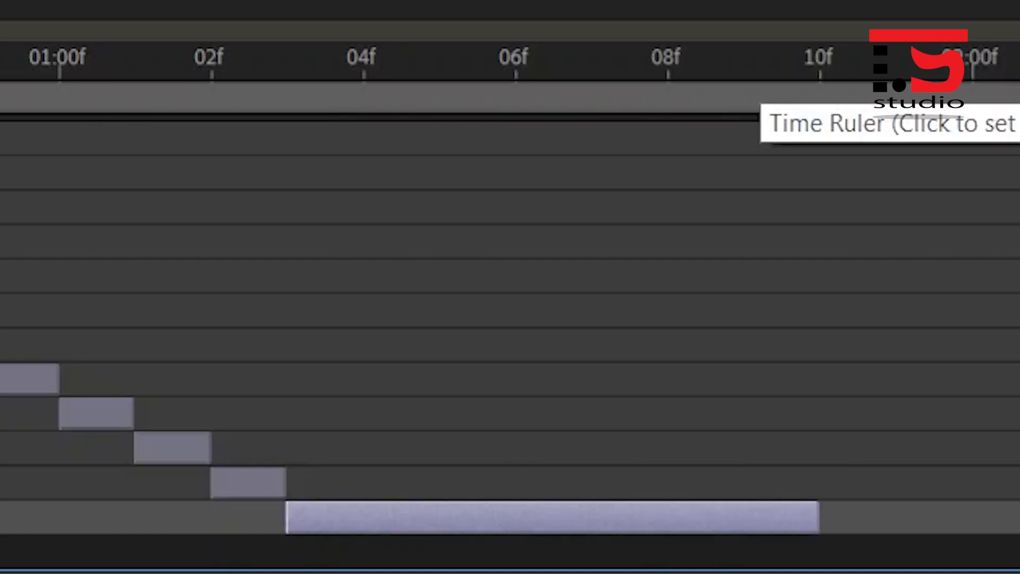
{"action": "left_click", "coordinate": [745, 66]}
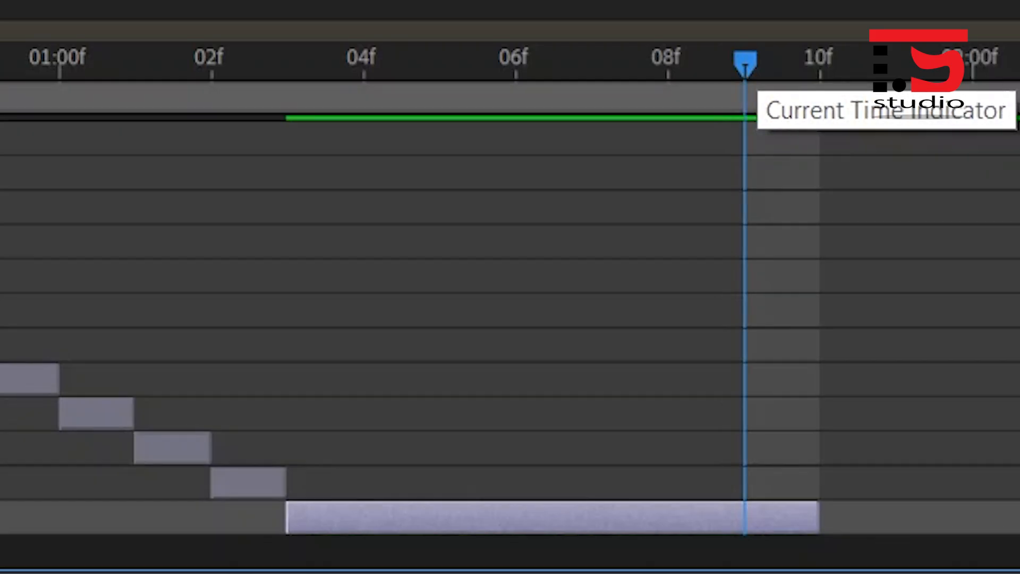
{"action": "mouse_move", "coordinate": [745, 64]}
{"action": "left_mouse_down"}
{"action": "mouse_move", "coordinate": [669, 64]}
{"action": "mouse_move", "coordinate": [746, 64]}
{"action": "left_mouse_up"}
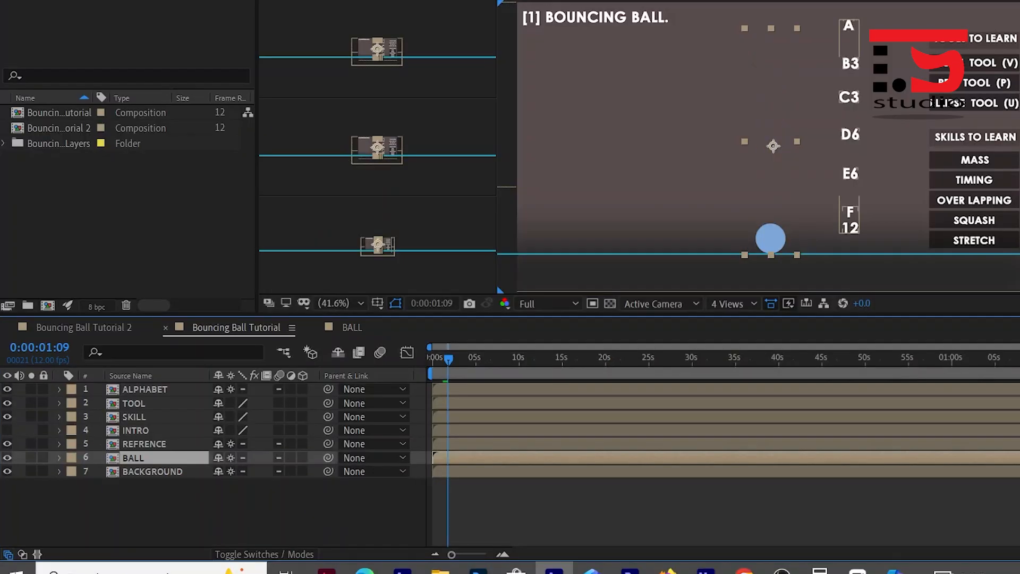
- End the work area of the Bouncing Ball Tutorial composition at the current time, 0:00:01:09
{"action": "key", "text": "n"}
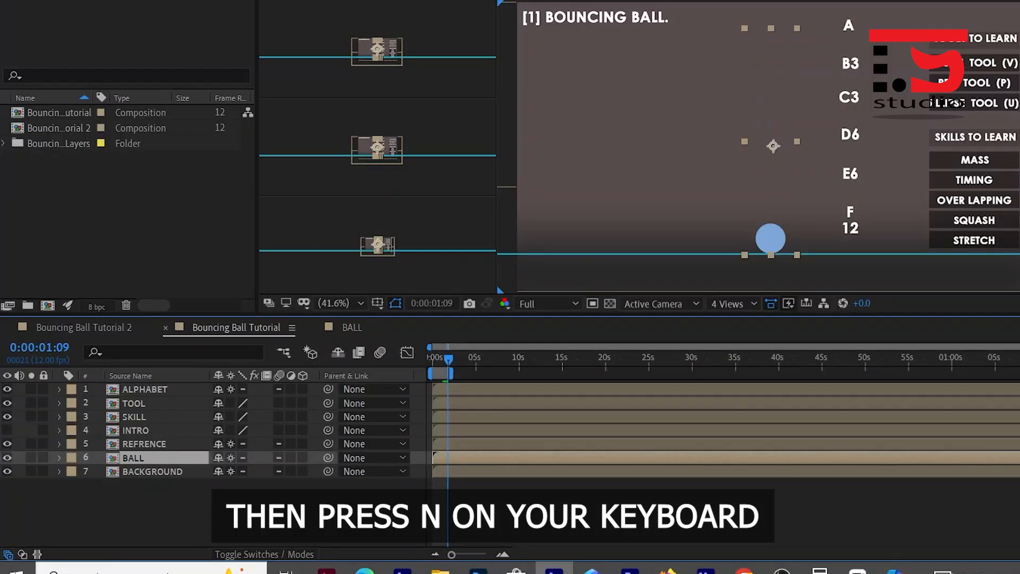
{"action": "key", "text": "semicolon"}
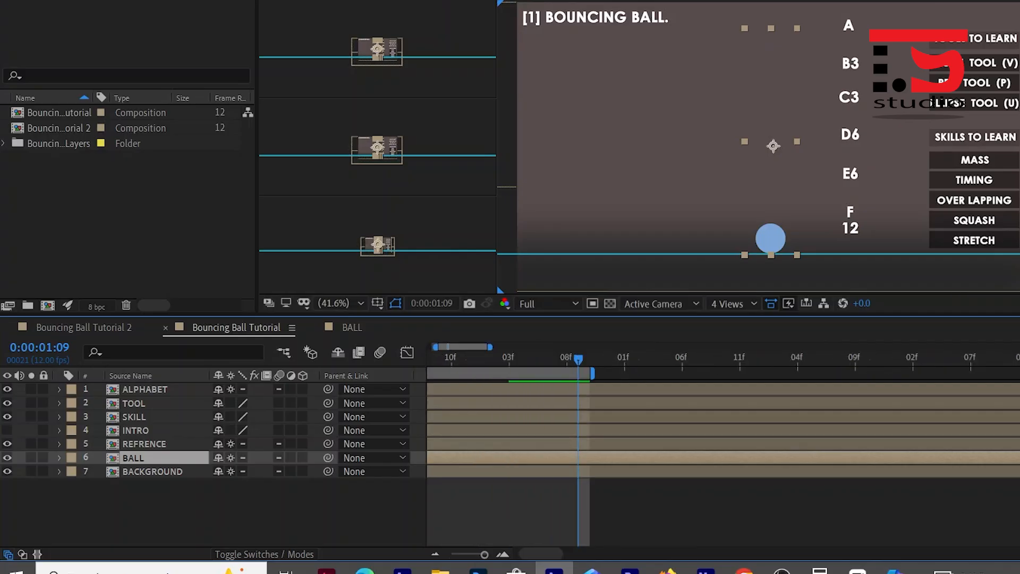
{"action": "key", "text": "equal"}
{"action": "key", "text": "equal"}
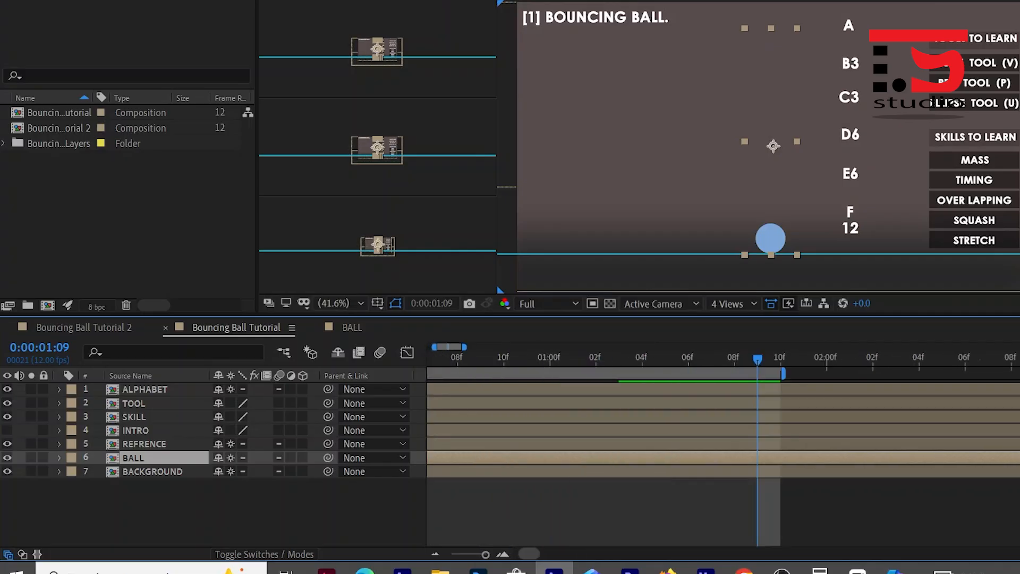
{"action": "left_click_drag", "start_coordinate": [529, 554], "coordinate": [524, 554]}
- Preview the bouncing ball animation, then maximize the composition view and play it again
{"action": "key", "text": "space"}
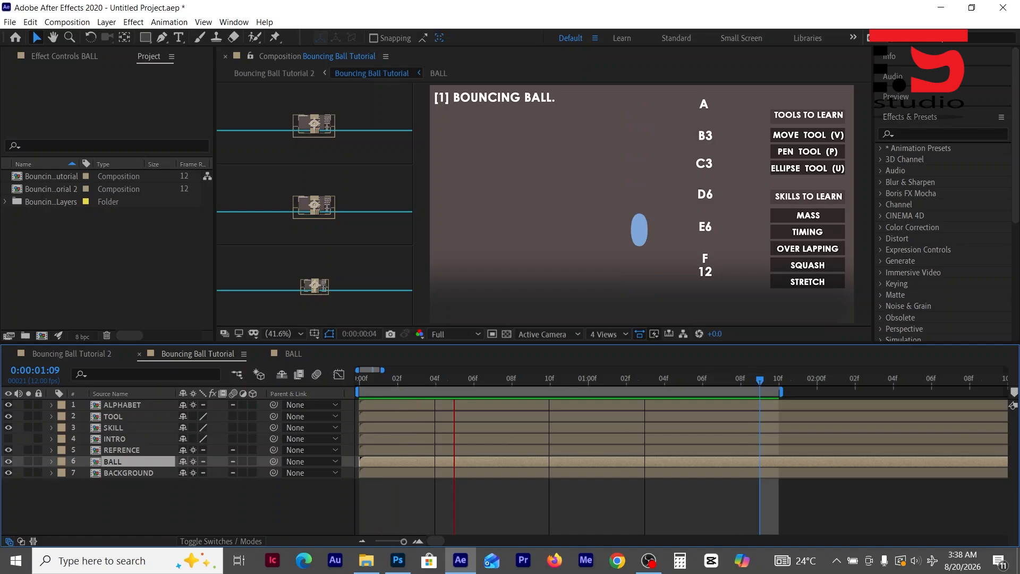
{"action": "key", "text": "space"}
{"action": "key", "text": "grave"}
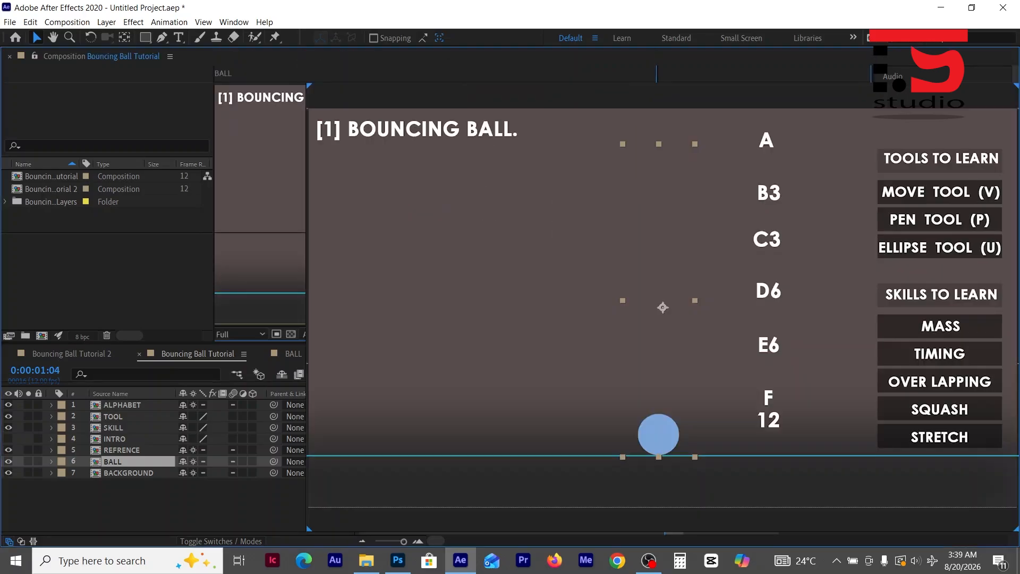
{"action": "key", "text": "space"}
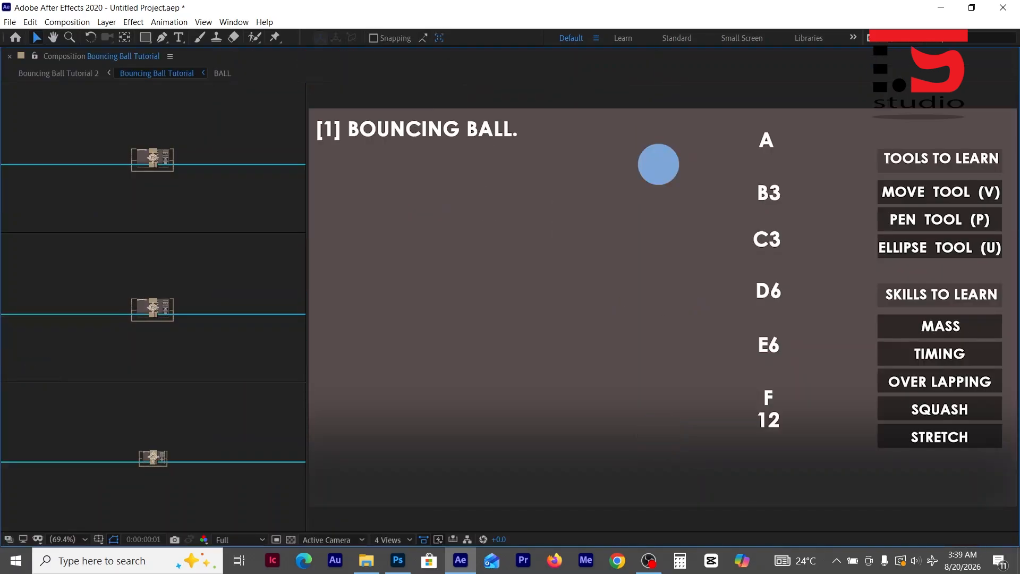